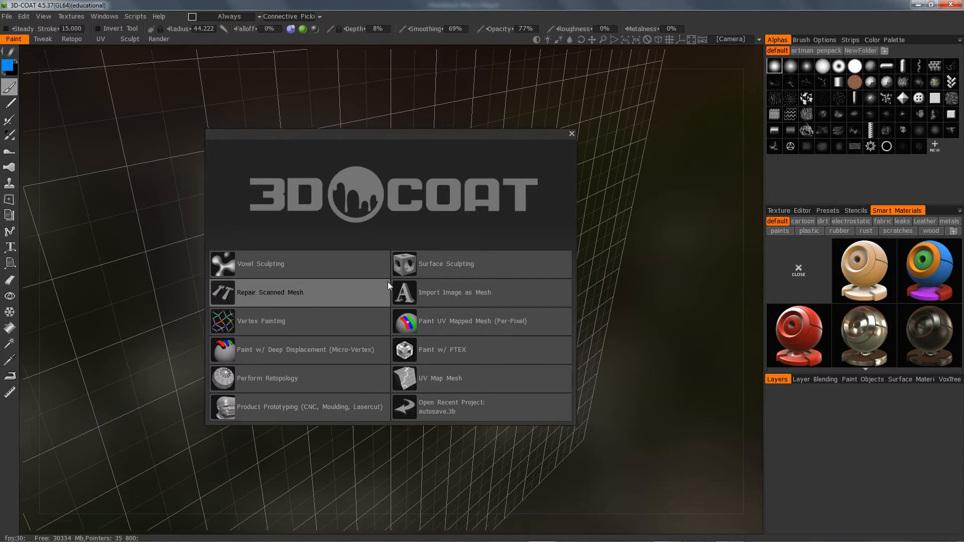
click(458, 265)
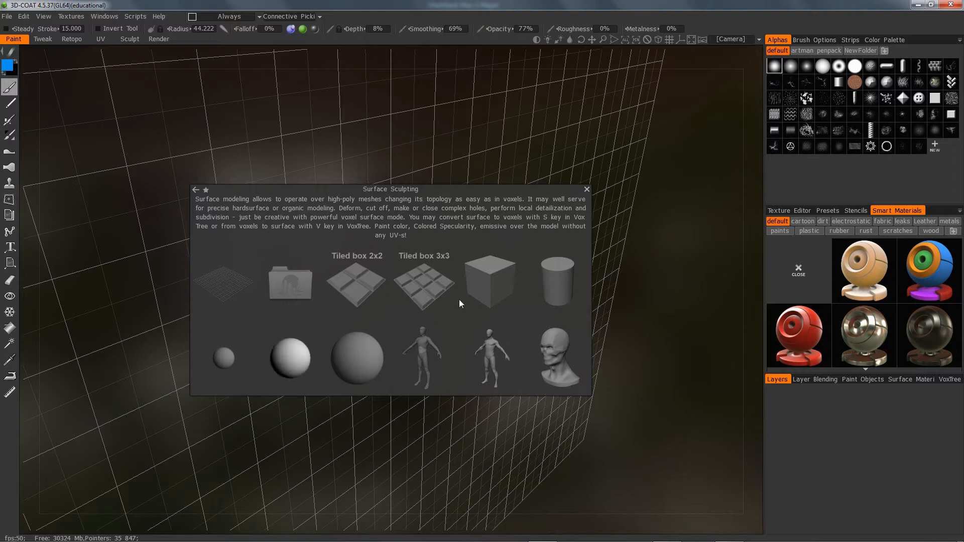
click(587, 190)
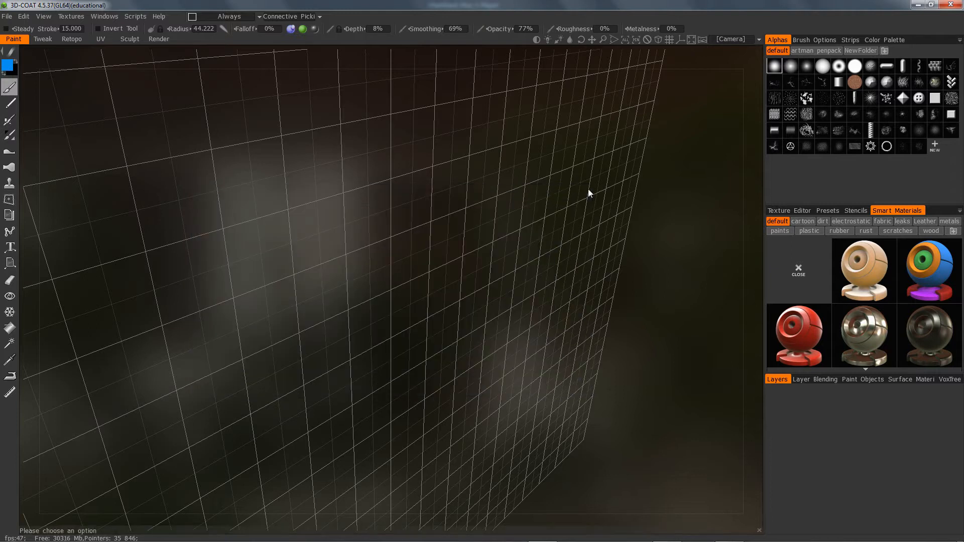
click(958, 5)
click(702, 469)
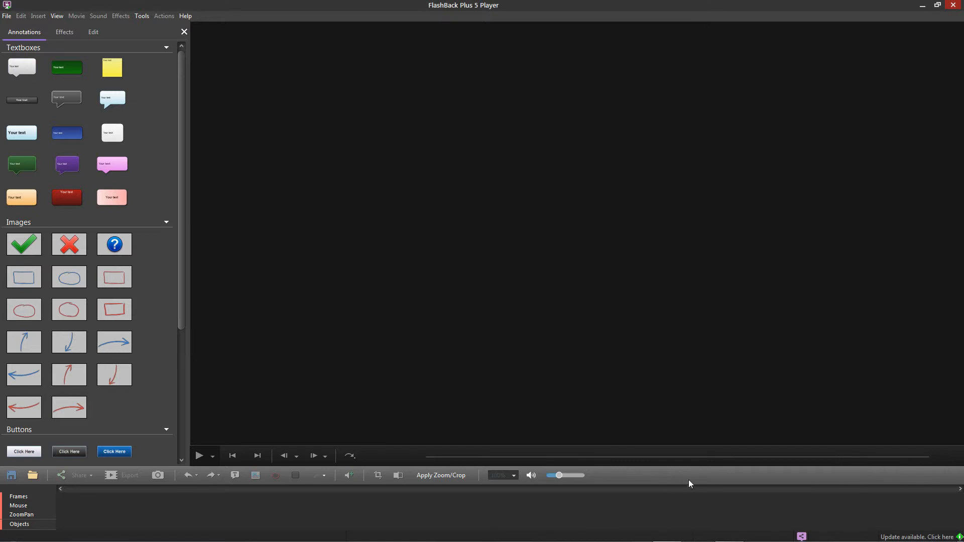
Relaunch 3D-Coat, skip the startup choices and open the Sculpt workspace, dismissing its sculpting tips.
mouse_move(659, 539)
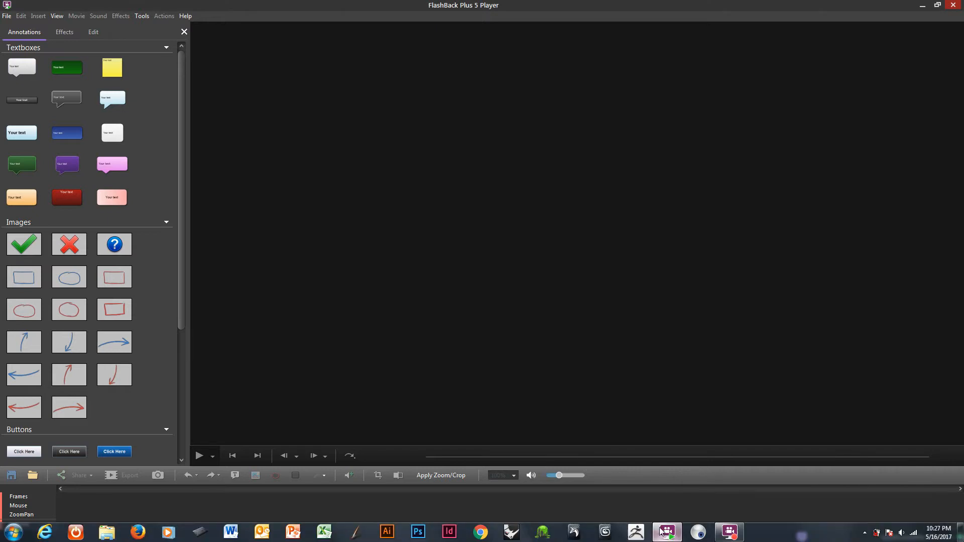
click(543, 532)
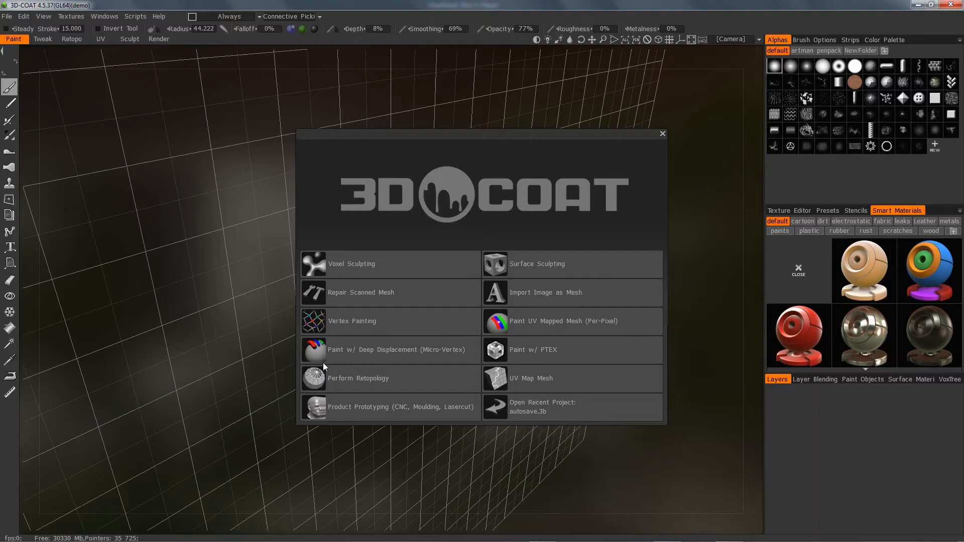
click(571, 134)
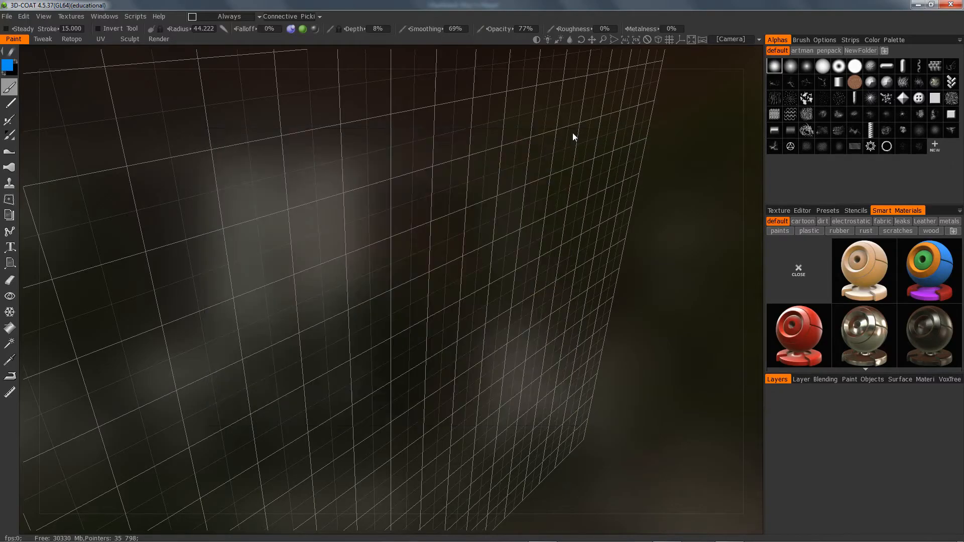
click(130, 39)
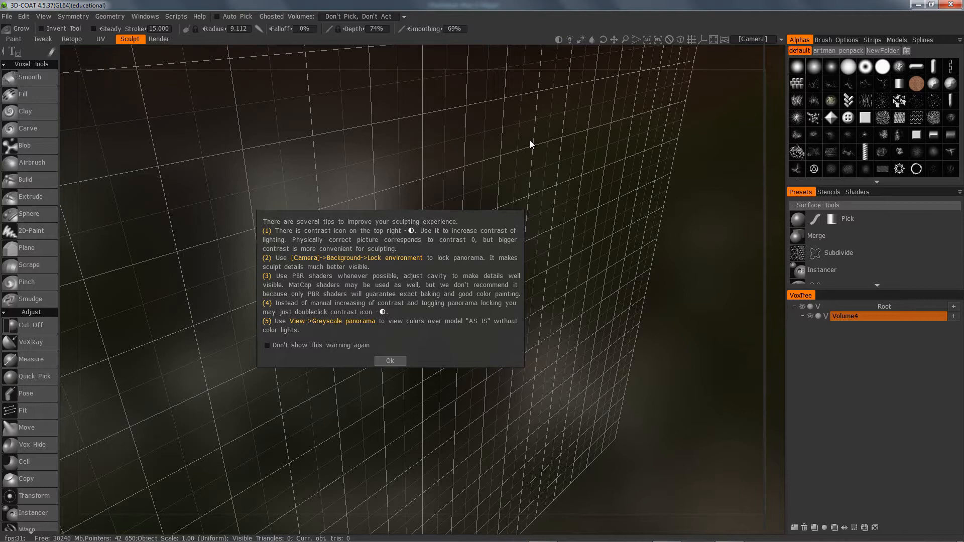
click(391, 360)
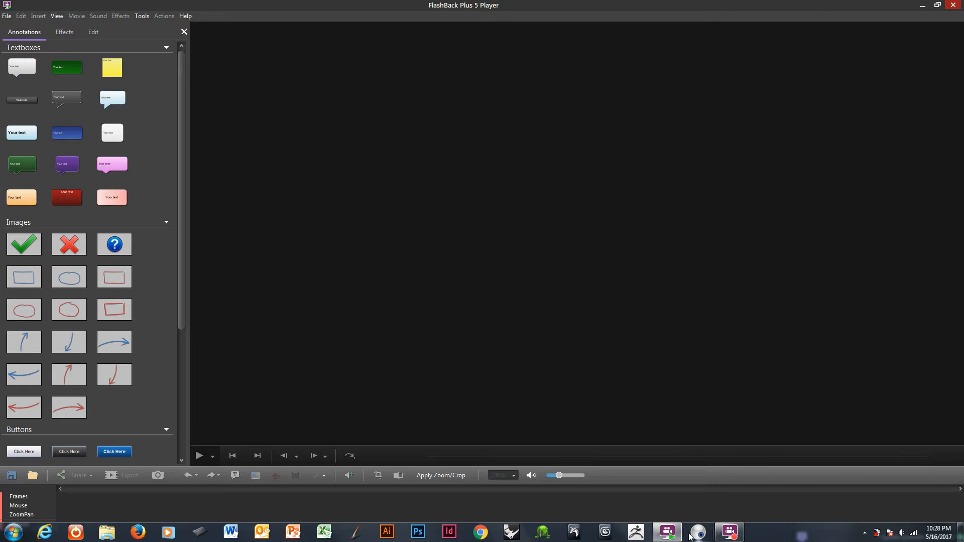
Switch to a fresh 3D-Coat session and start a Surface Sculpting scene with the jointed mannequin, framed from the front.
click(543, 534)
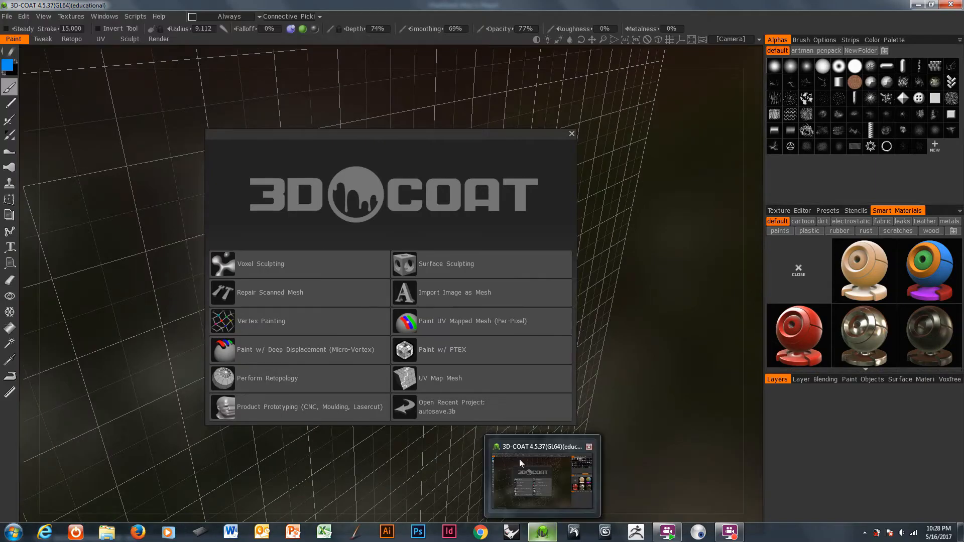
click(449, 266)
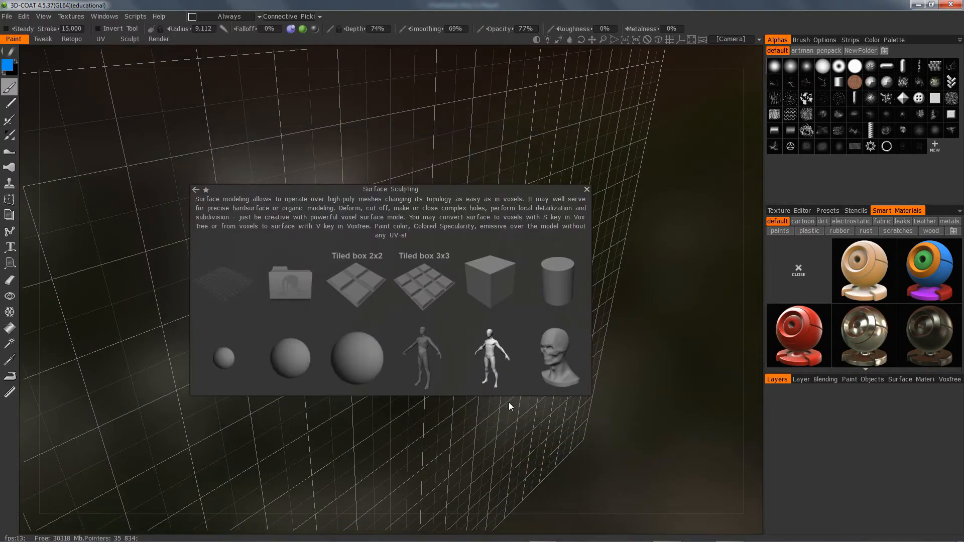
click(422, 353)
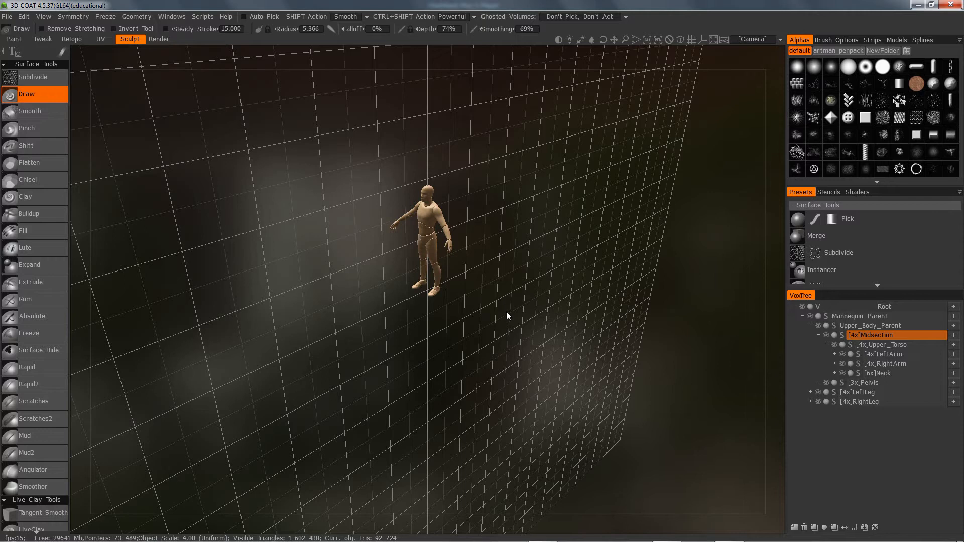
right_drag(497, 303, 540, 298)
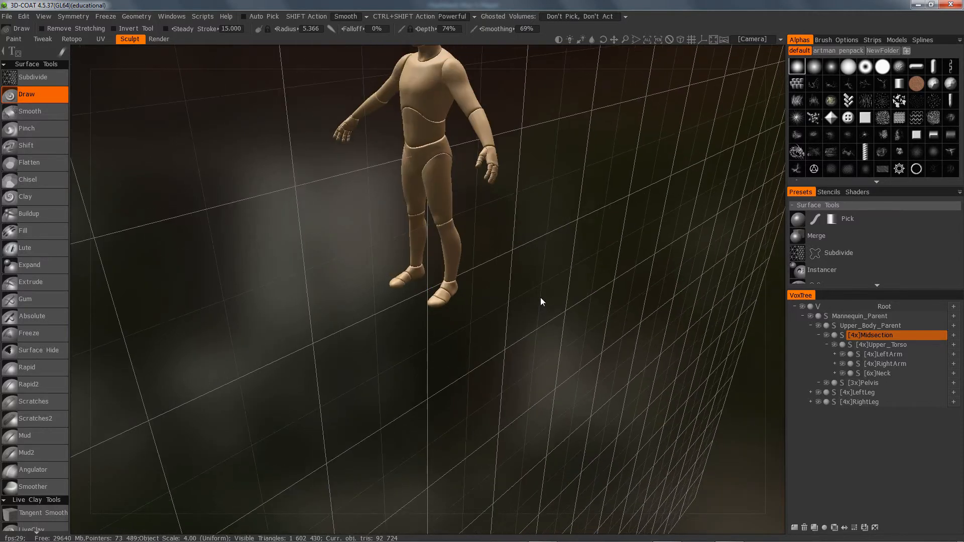
drag(535, 261, 601, 352)
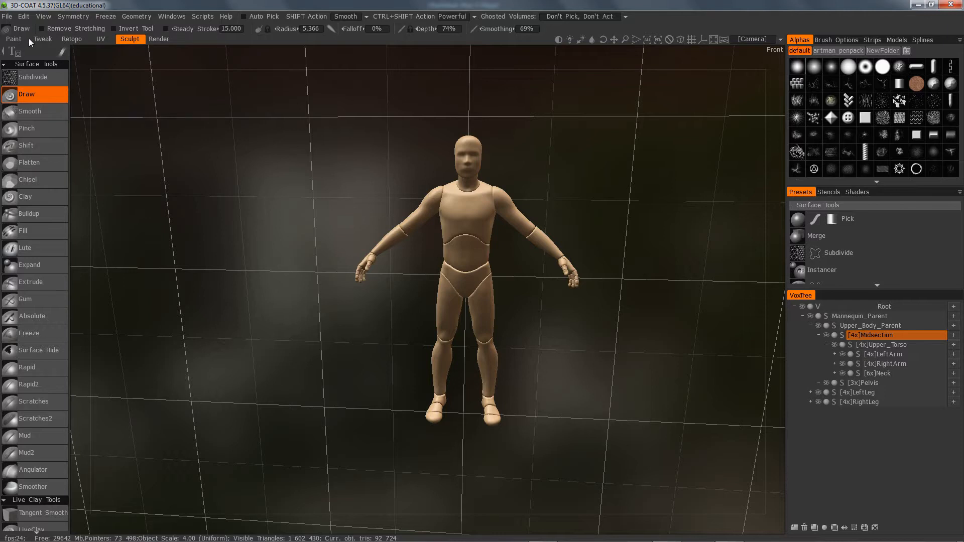
Compare the available commands and tools in the Retopo, Paint and Sculpt workspaces, ending in Sculpt with its tips dismissed.
click(8, 16)
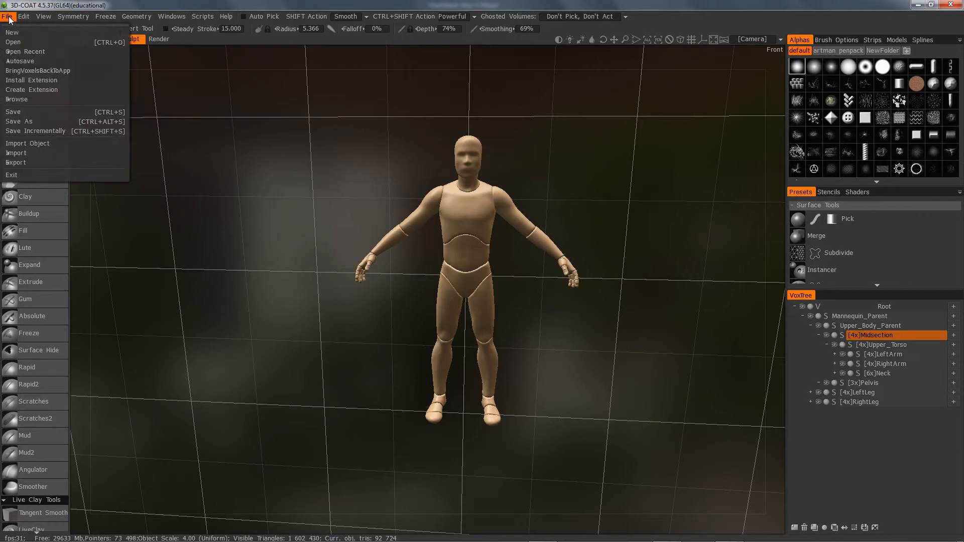
mouse_move(44, 18)
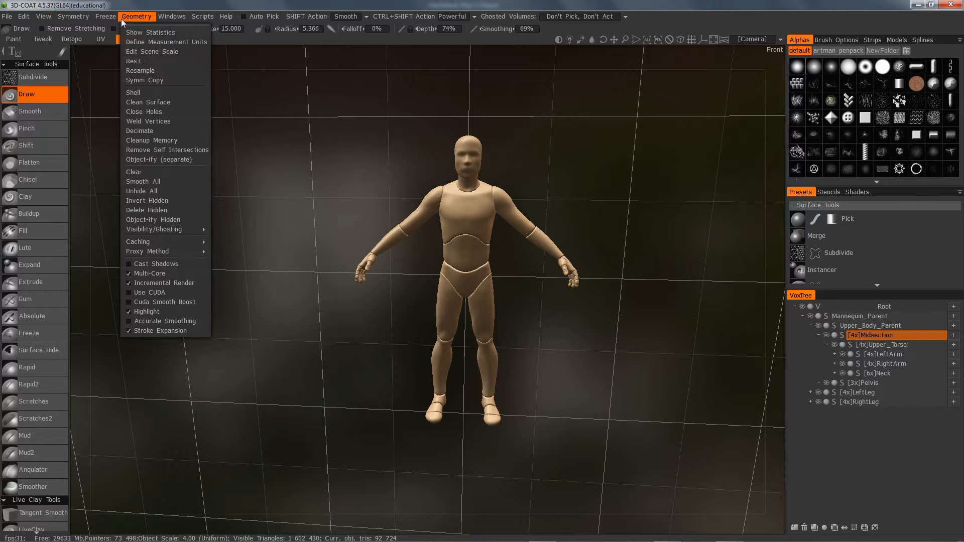
click(71, 39)
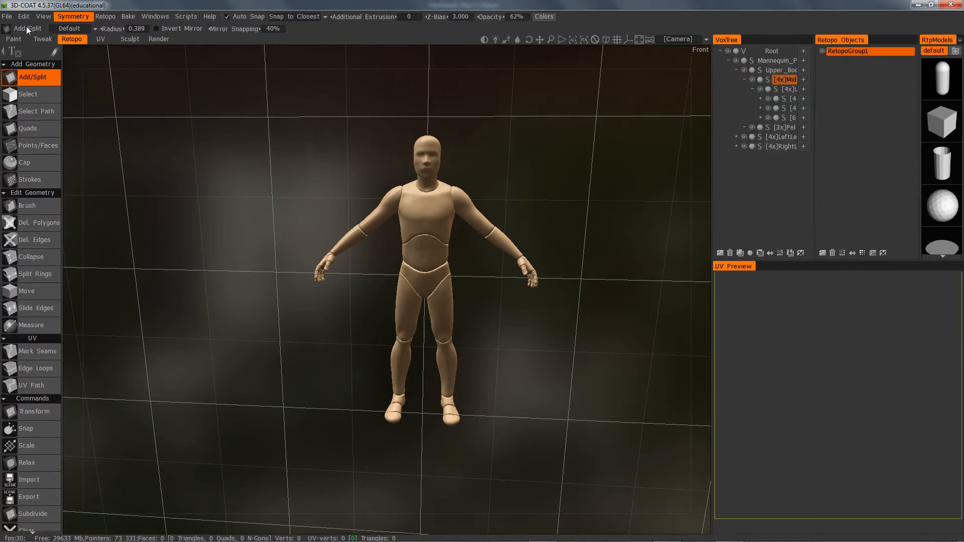
click(15, 40)
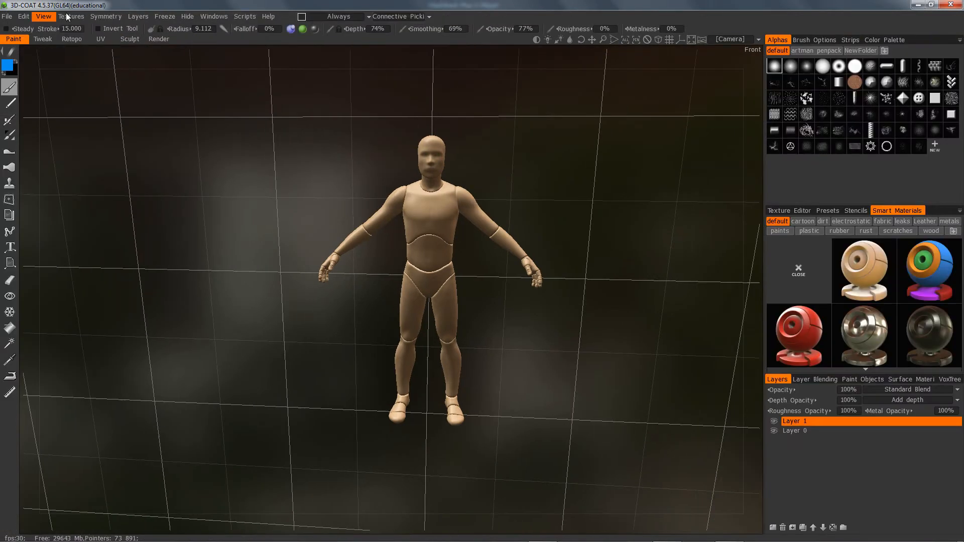
click(131, 39)
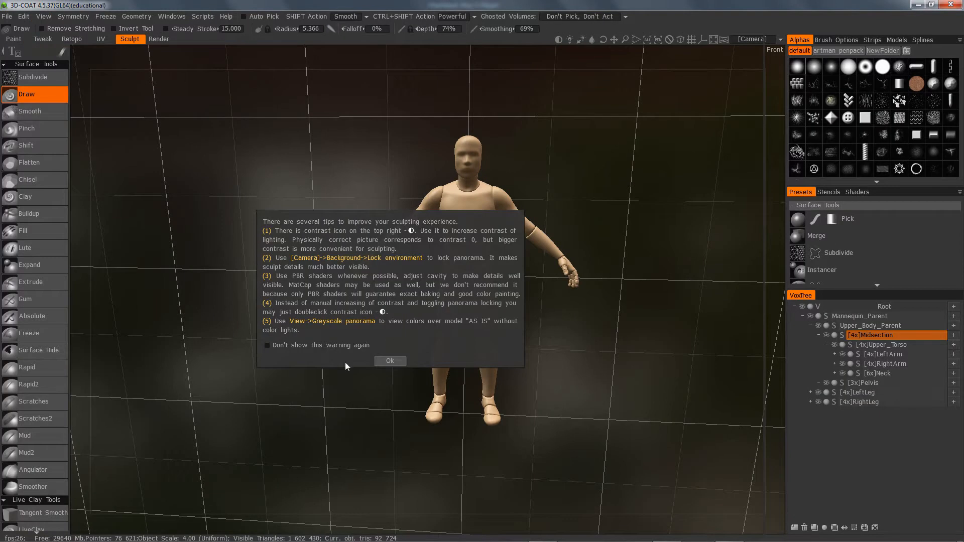
click(389, 361)
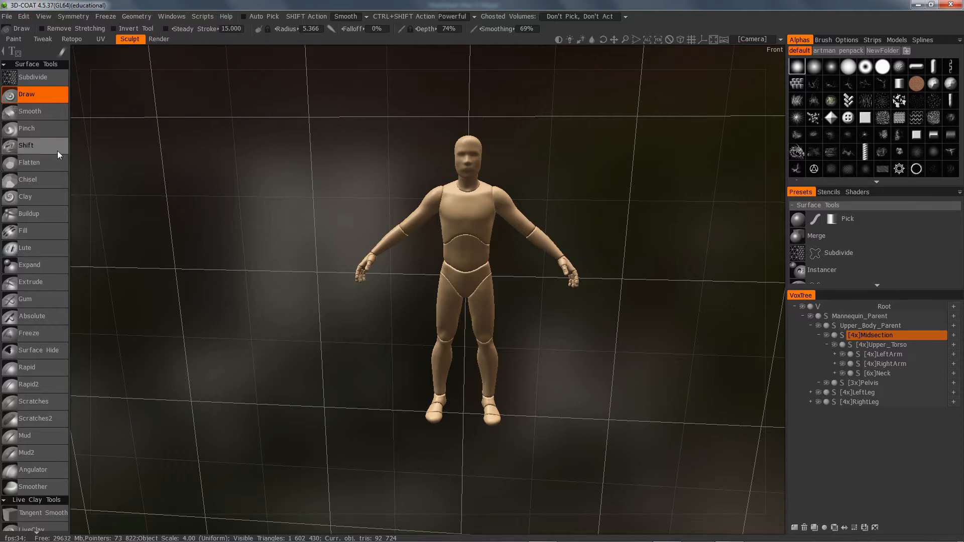
Review the Sculpt workspace's file, editing, view and geometry commands, including the 3D grid placement options.
click(225, 18)
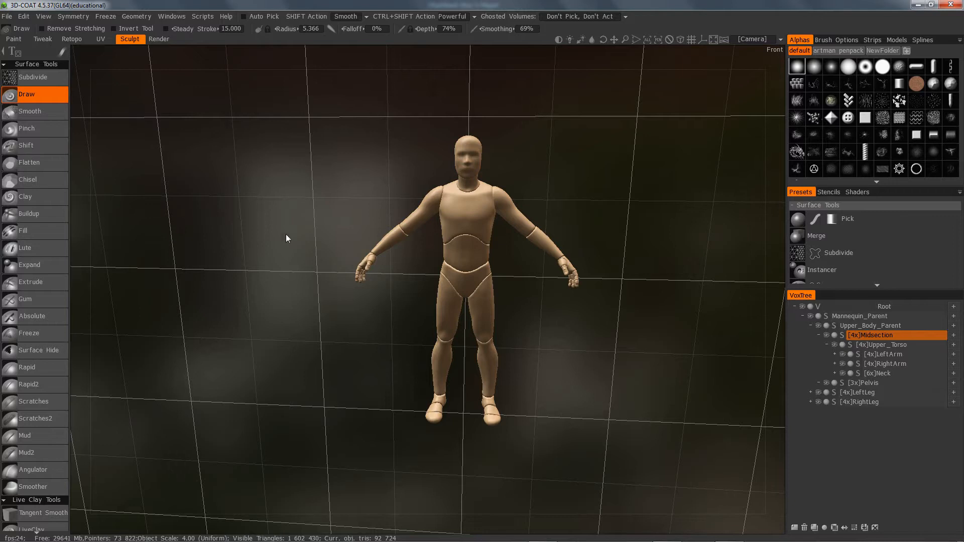
drag(273, 238, 293, 230)
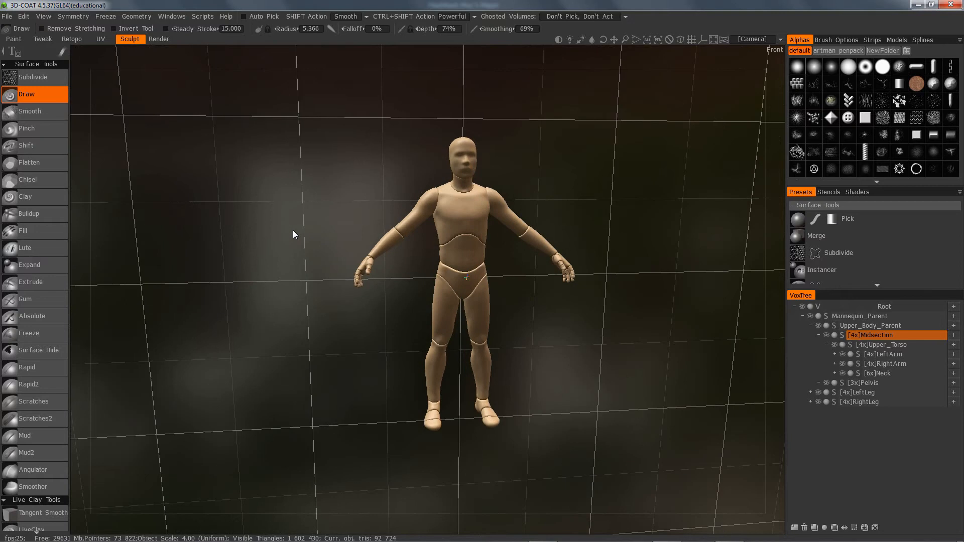
click(8, 18)
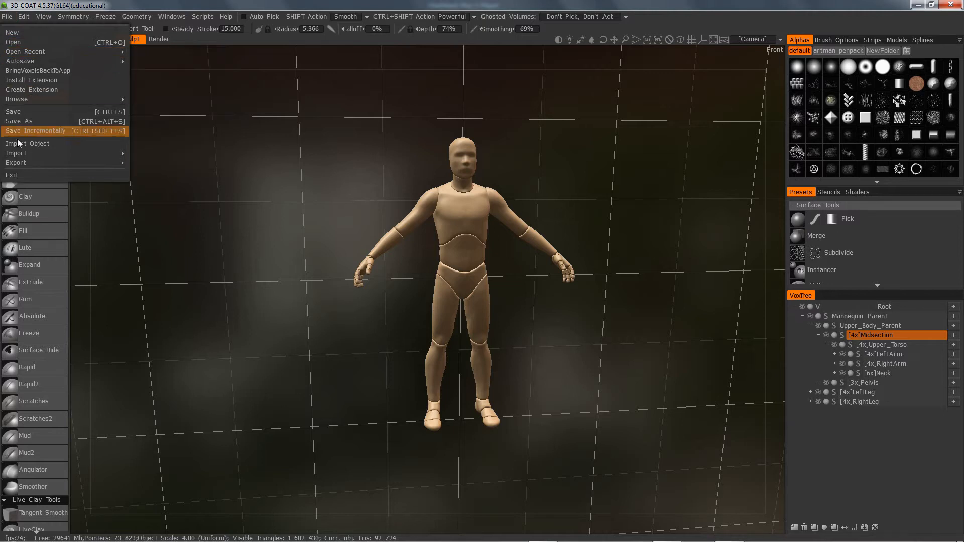
click(24, 18)
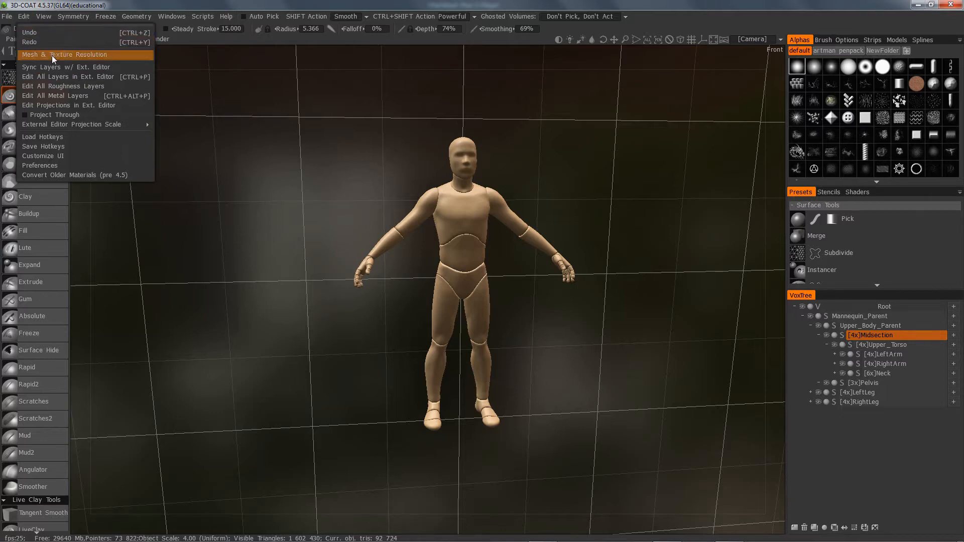
mouse_move(46, 17)
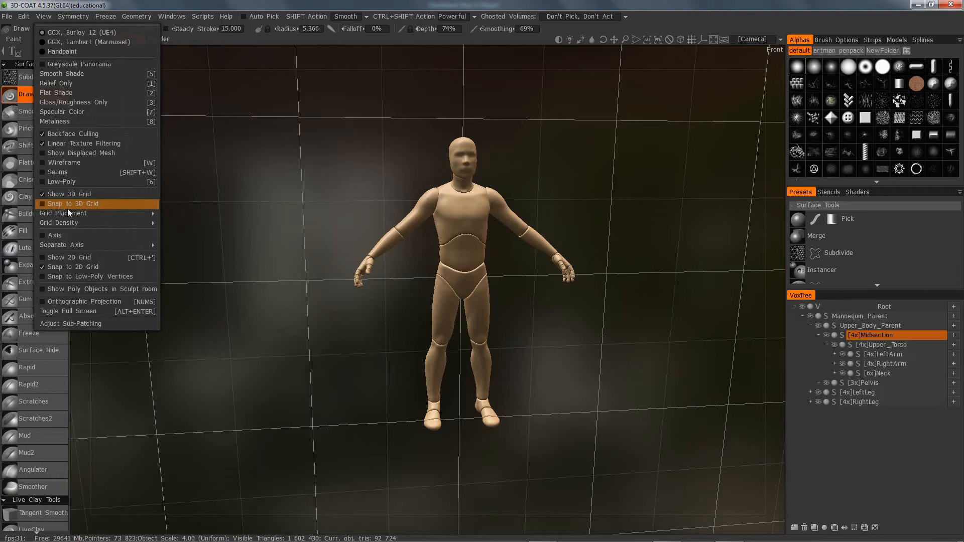
mouse_move(62, 214)
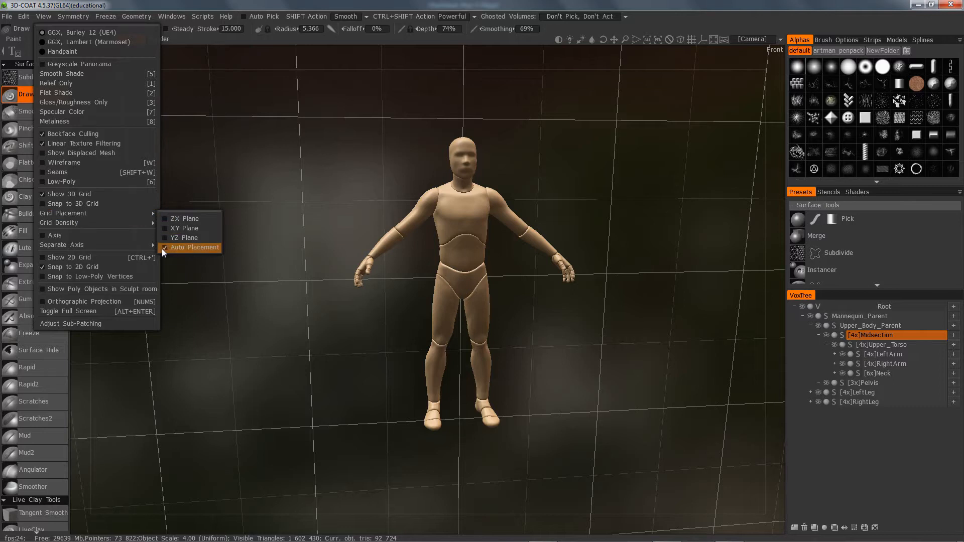
click(239, 185)
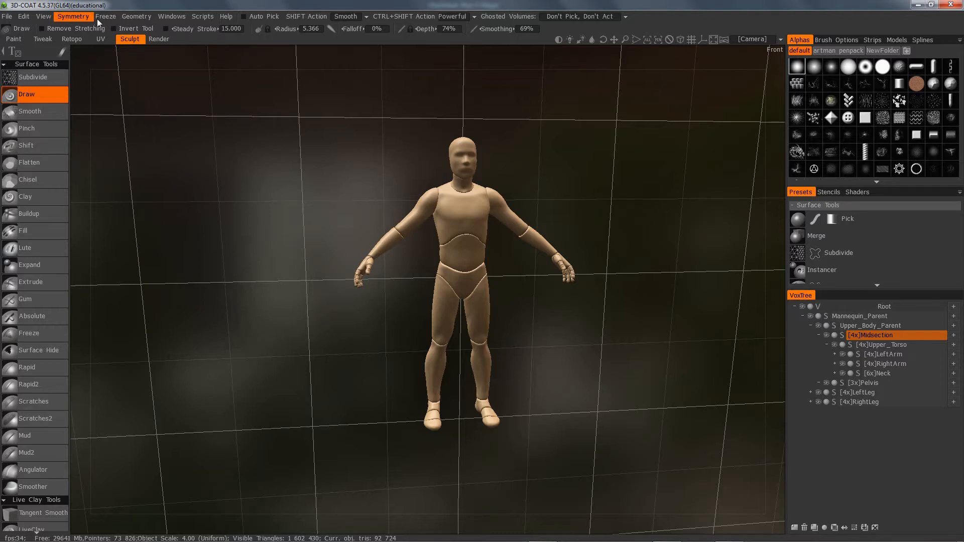
click(136, 19)
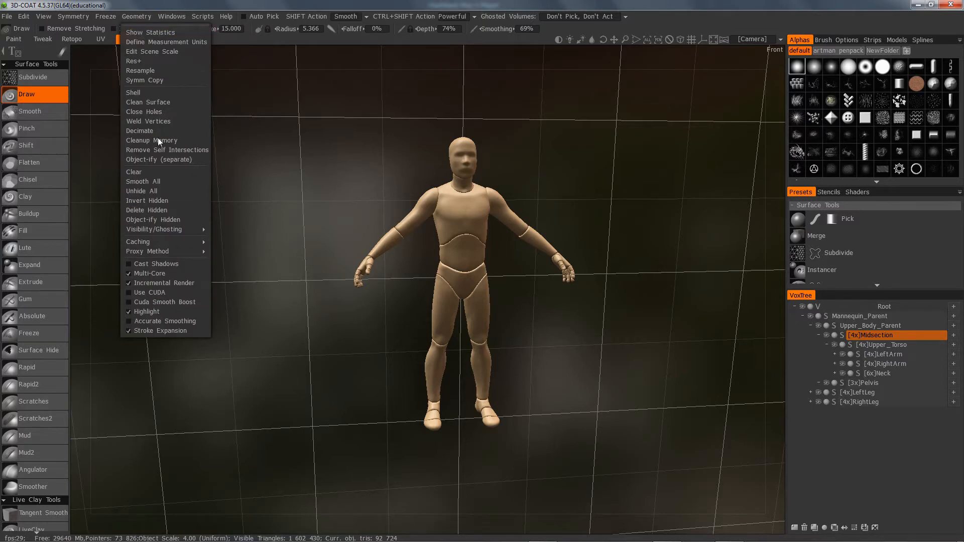
right_click(871, 335)
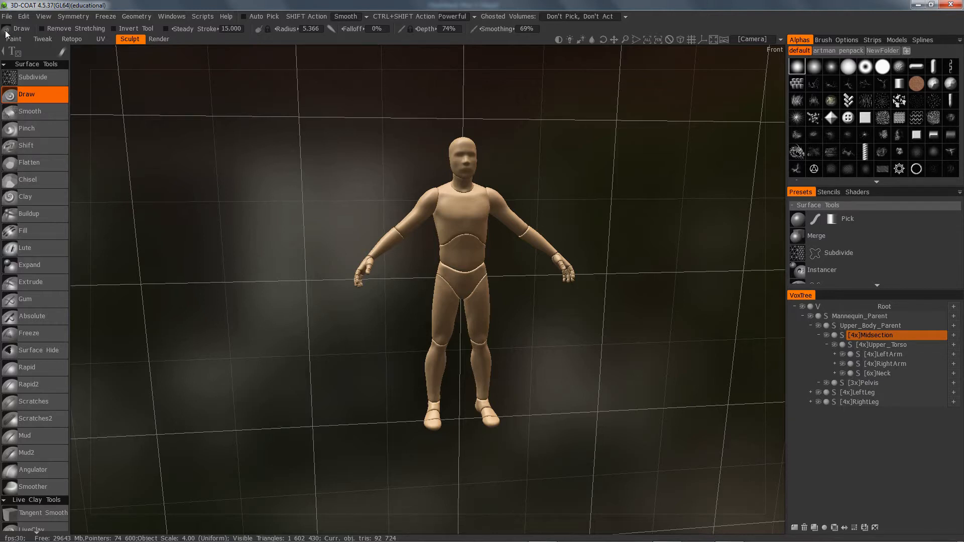
Enable Remove Stretching for the Draw tool and adjust the scene lighting by rotating the environment behind the mannequin.
click(42, 29)
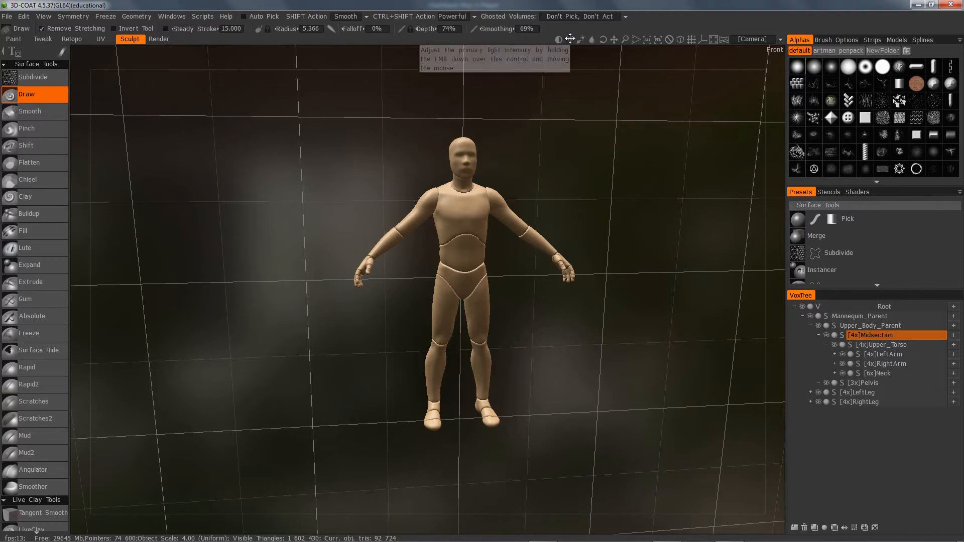
mouse_move(561, 39)
mouse_down()
mouse_move(536, 40)
mouse_move(576, 43)
mouse_up()
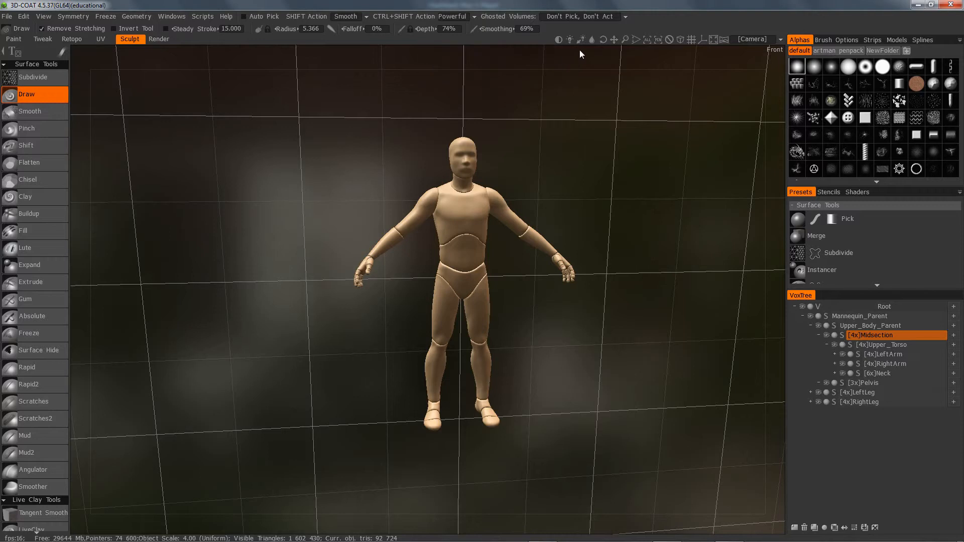
drag(580, 39, 420, 315)
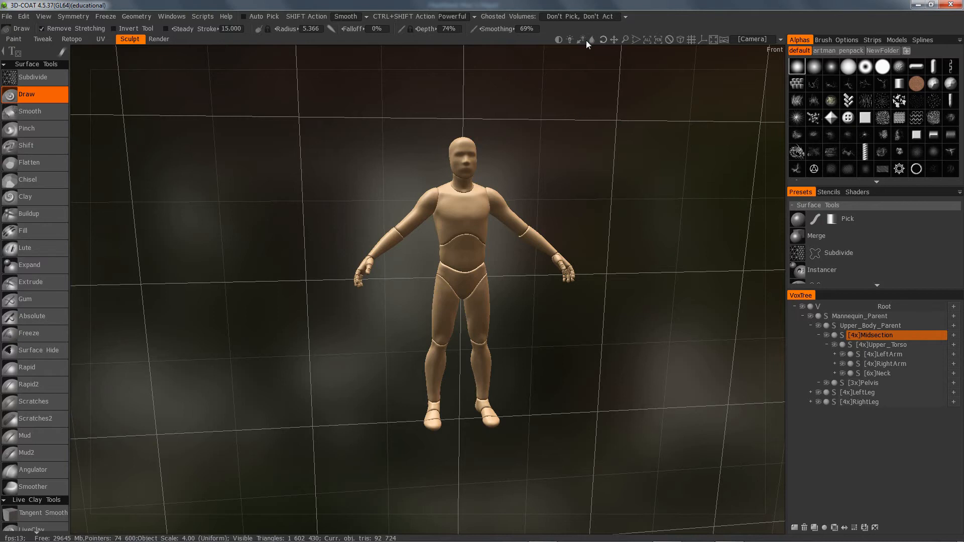
drag(581, 40, 585, 92)
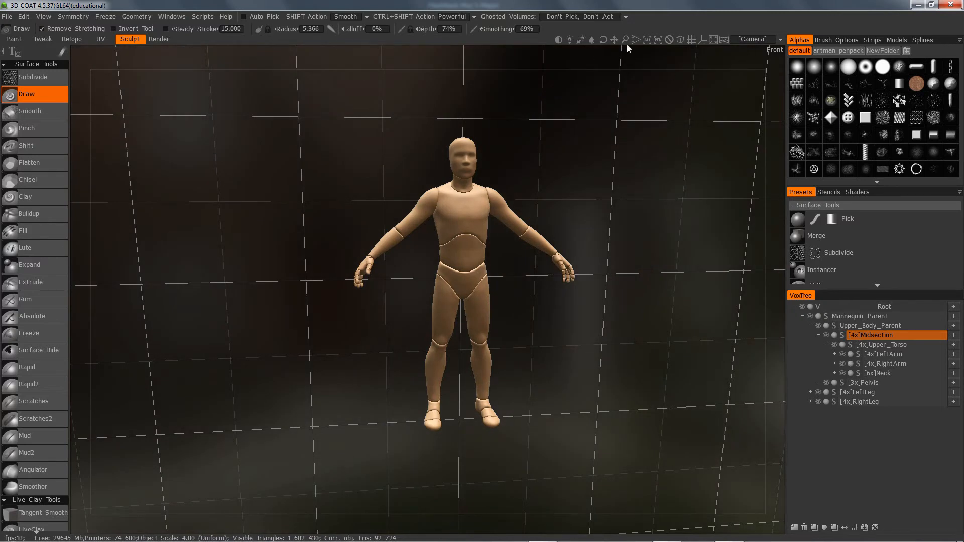
Turn off Lock Environment in the camera's background options.
click(780, 40)
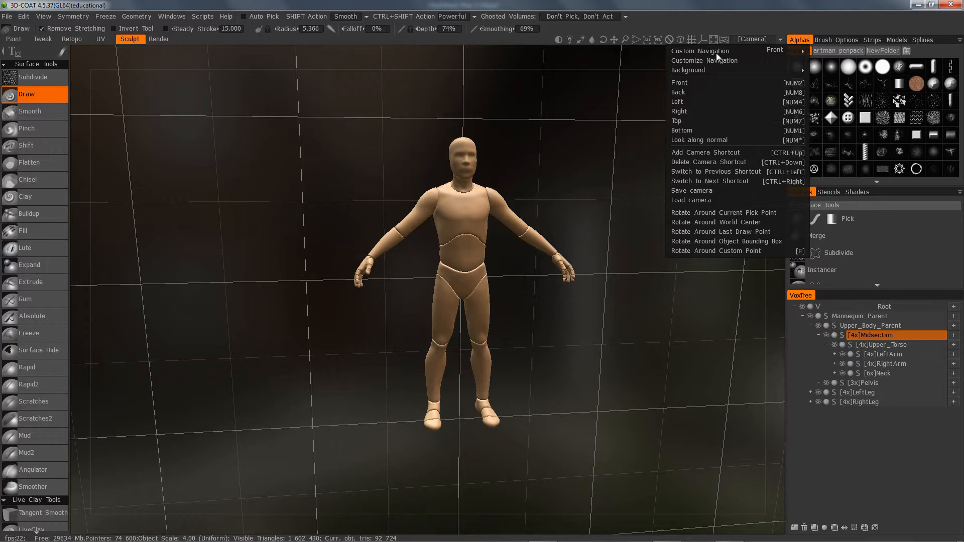
mouse_move(688, 68)
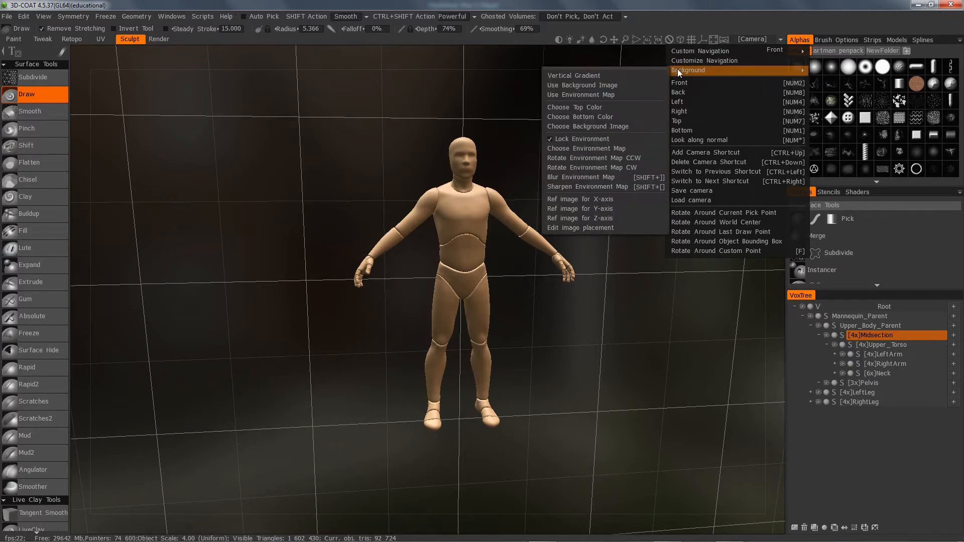
click(550, 140)
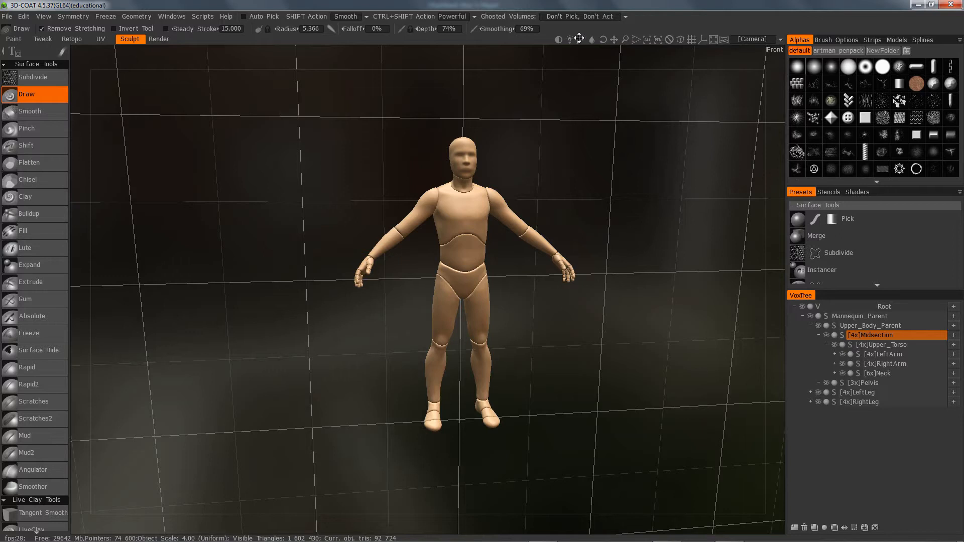
Rotate the environment lighting around the mannequin and bring the camera closer to the figure.
mouse_move(582, 40)
mouse_down()
mouse_move(537, 89)
mouse_move(451, 132)
mouse_move(450, 123)
mouse_move(499, 109)
mouse_up()
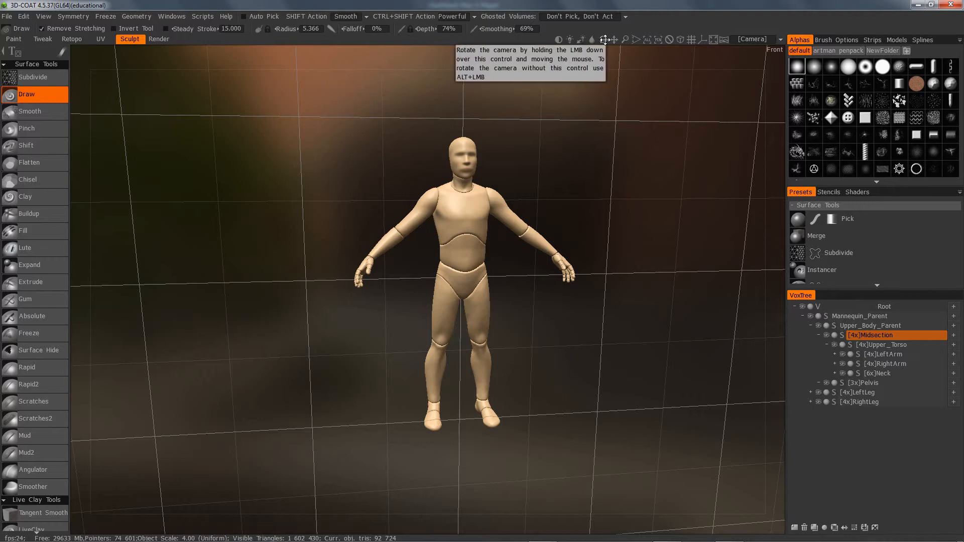
drag(604, 39, 587, 87)
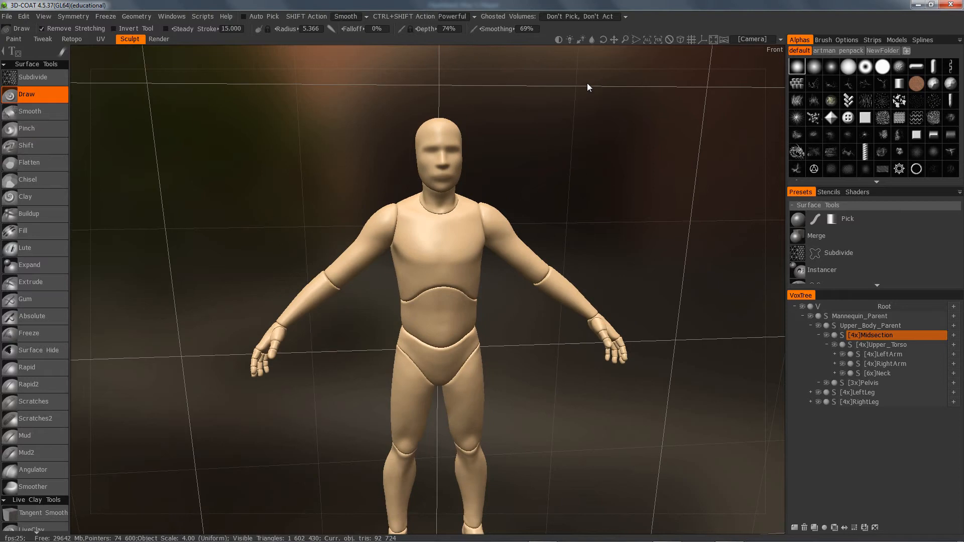
Frame the Midsection layer in the view and select Upper_Body_Parent and Mannequin_Parent in turn to try framing them.
click(646, 37)
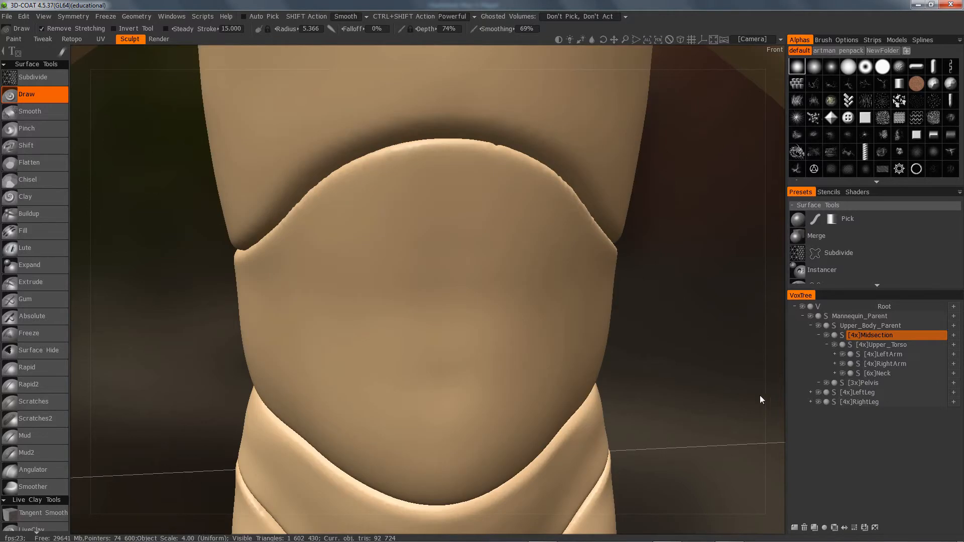
click(862, 325)
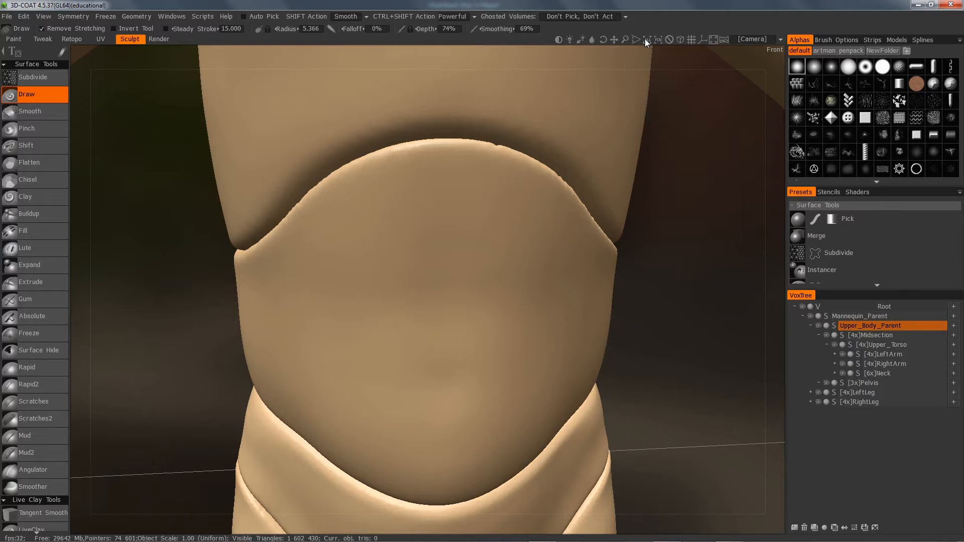
click(857, 317)
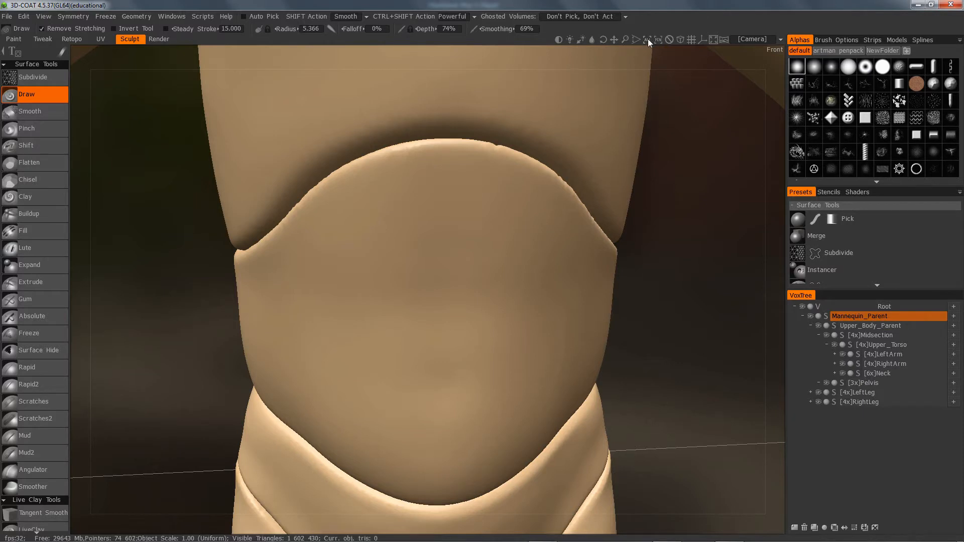
Orbit around the mannequin and, close to its midsection, resize the Draw brush to a radius of 6.243.
right_drag(625, 201, 567, 532)
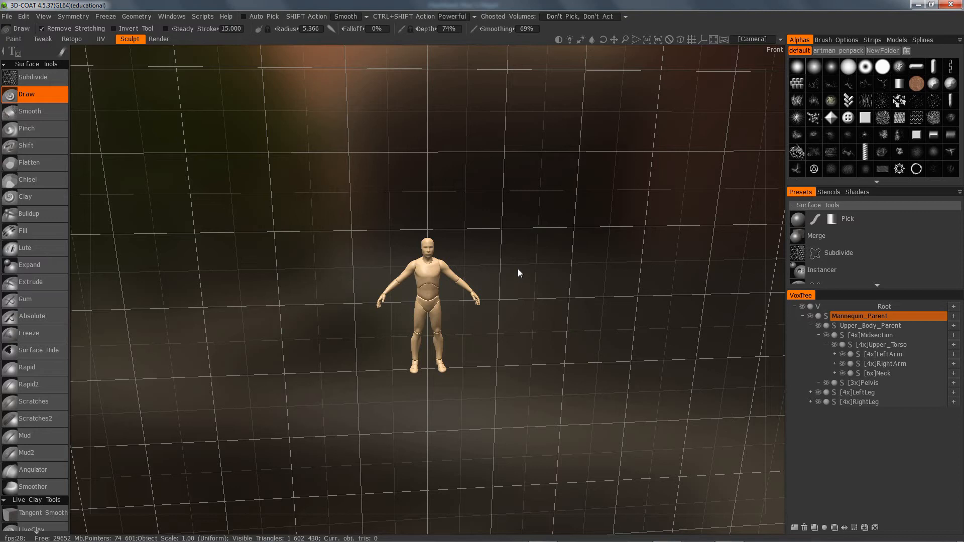
drag(517, 269, 490, 259)
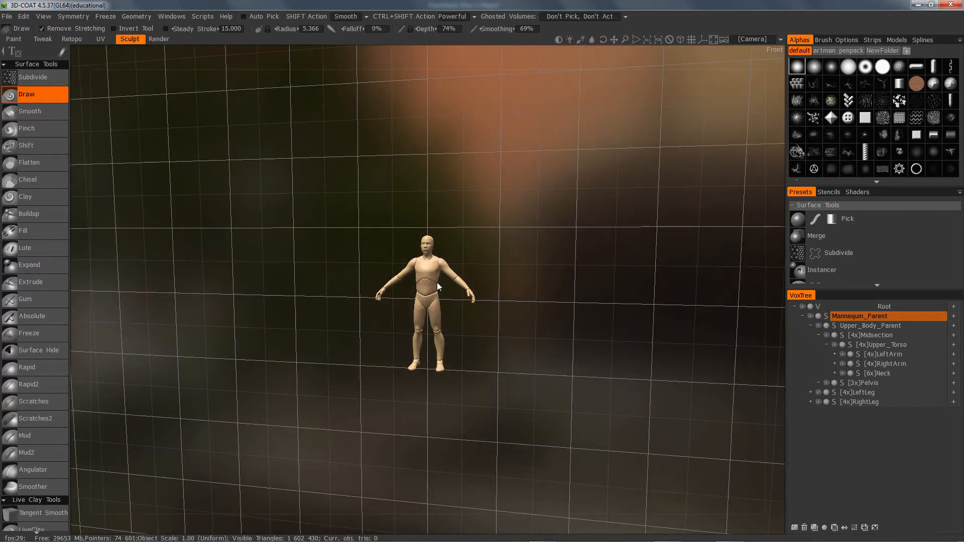
mouse_move(497, 263)
right_down()
mouse_move(611, 234)
mouse_move(574, 237)
right_up()
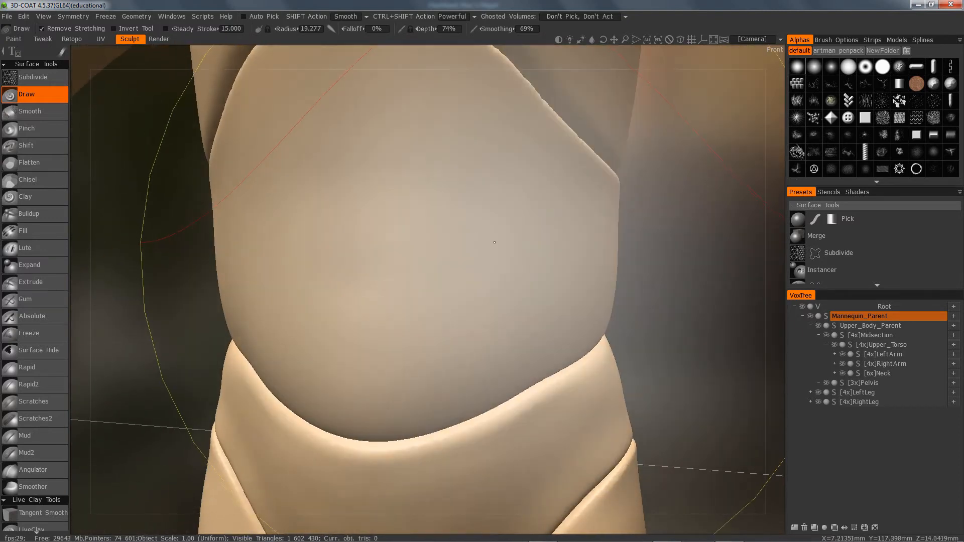
right_drag(479, 237, 377, 231)
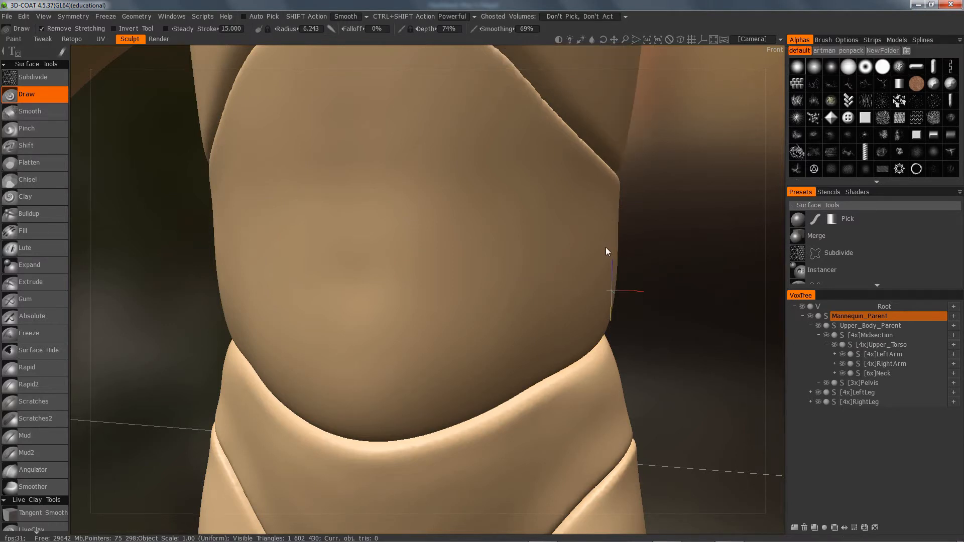
Show most of the mannequin again and focus the camera on picked points of its forearm and upper arm.
alt+right_drag(605, 247, 526, 265)
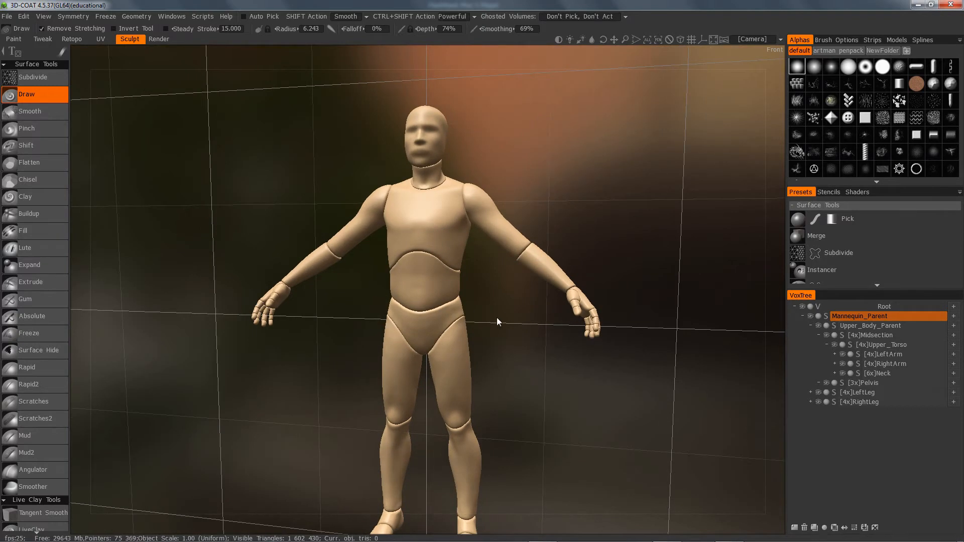
alt+middle_drag(493, 308, 469, 260)
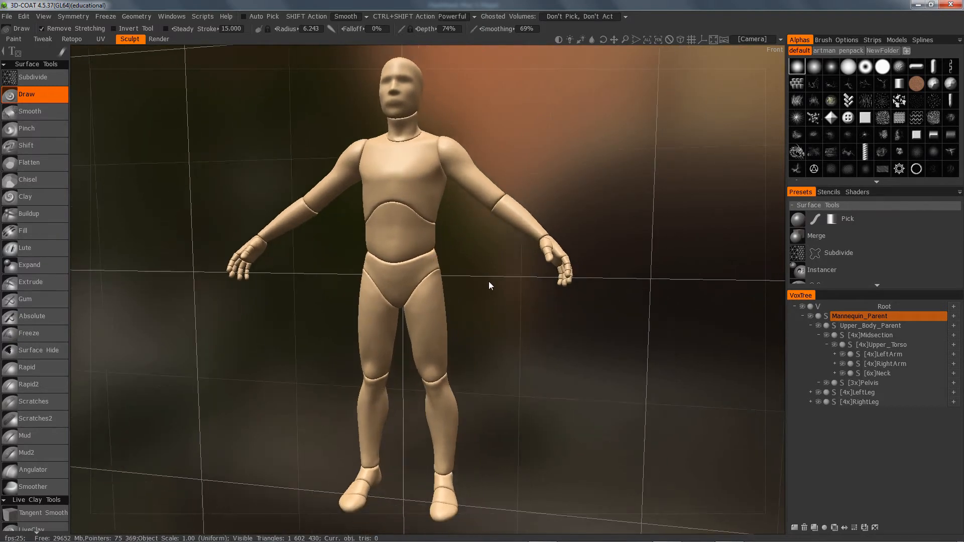
click(658, 40)
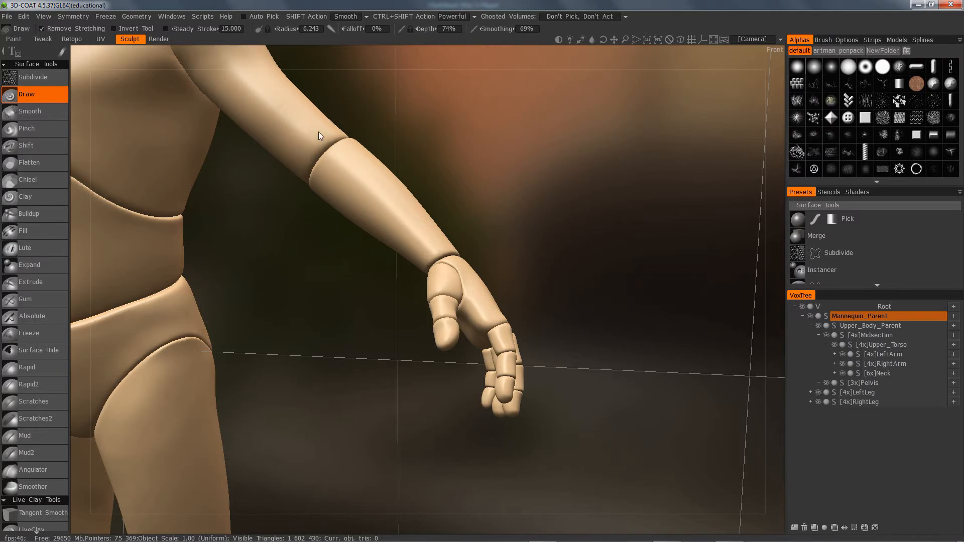
click(657, 40)
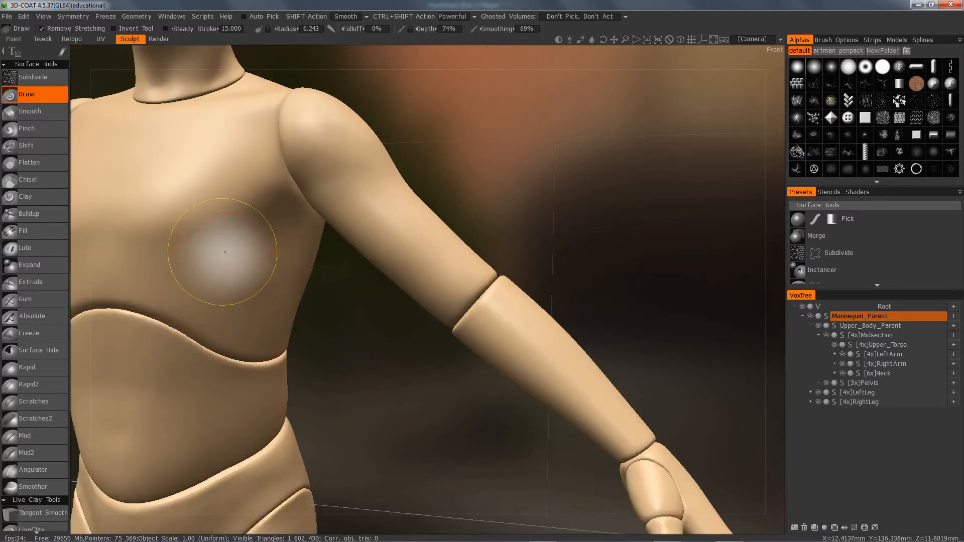
Reset the camera and orbit around the mannequin to view it from an angle.
click(670, 39)
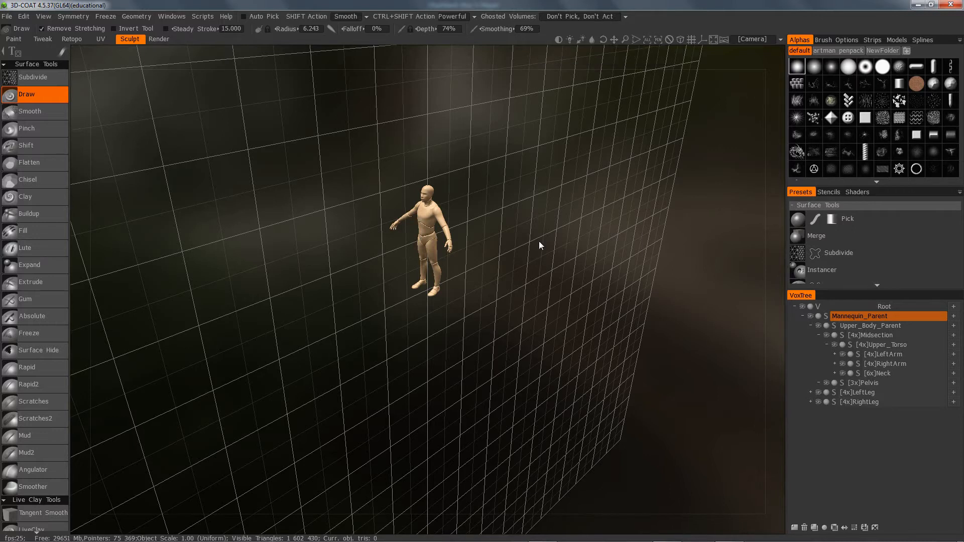
drag(519, 322, 502, 326)
drag(465, 319, 505, 290)
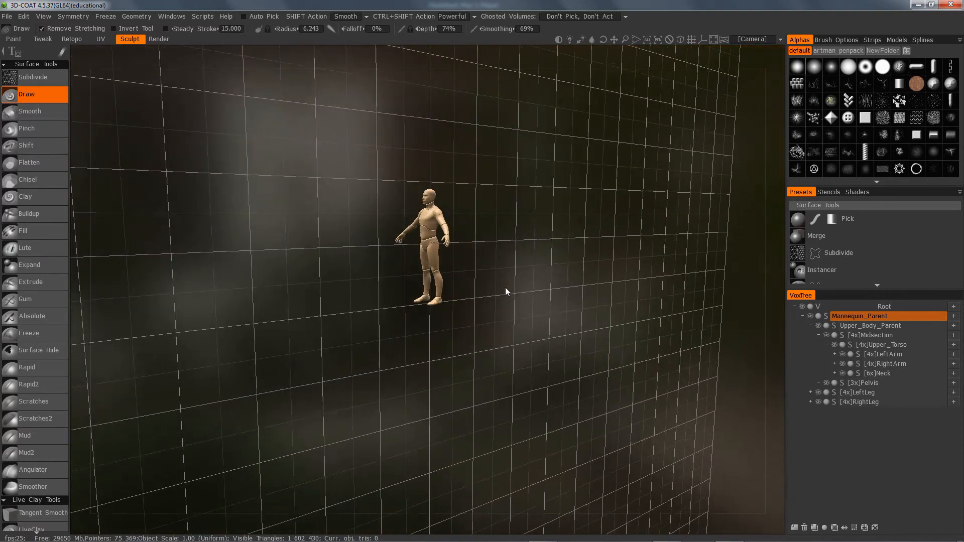
Switch to orthographic projection and bring the mannequin into a closer front view.
click(681, 39)
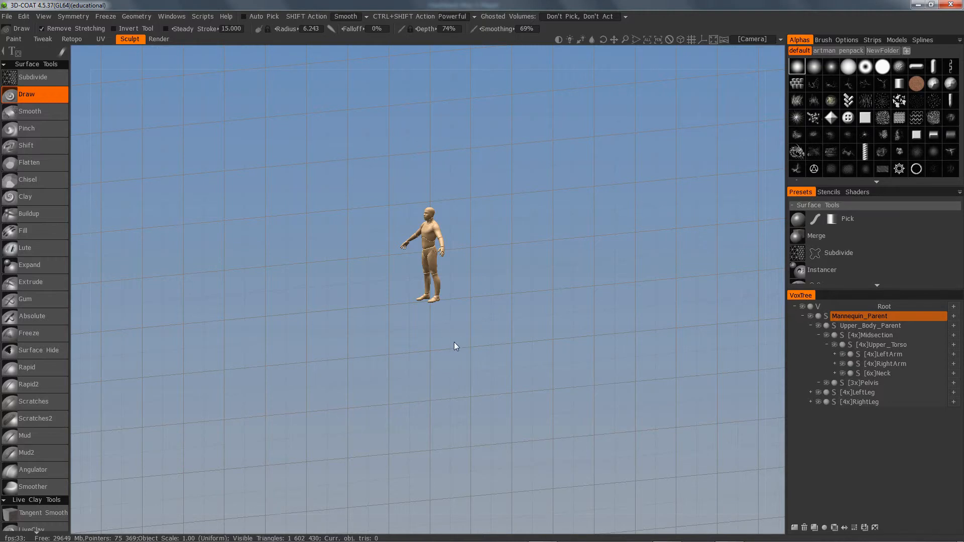
drag(455, 343, 478, 311)
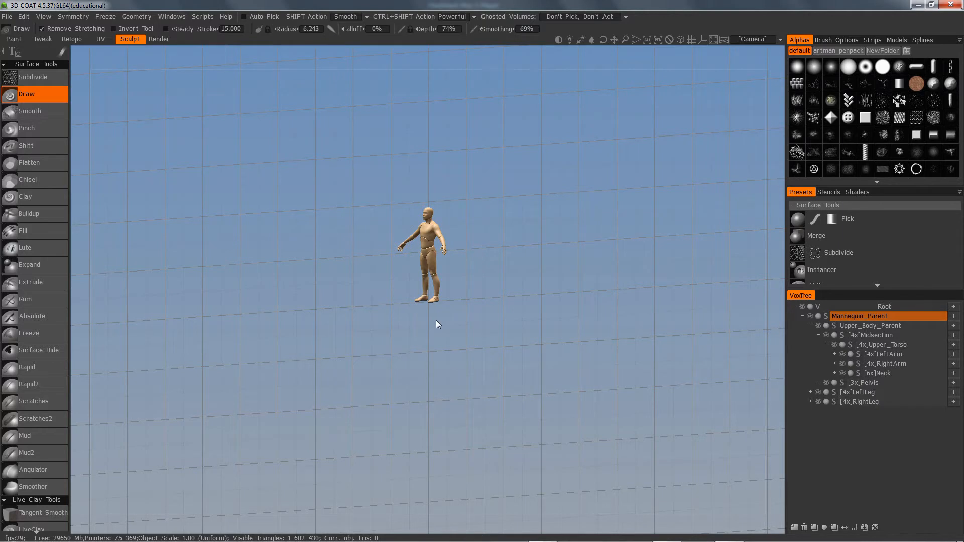
right_drag(436, 324, 661, 350)
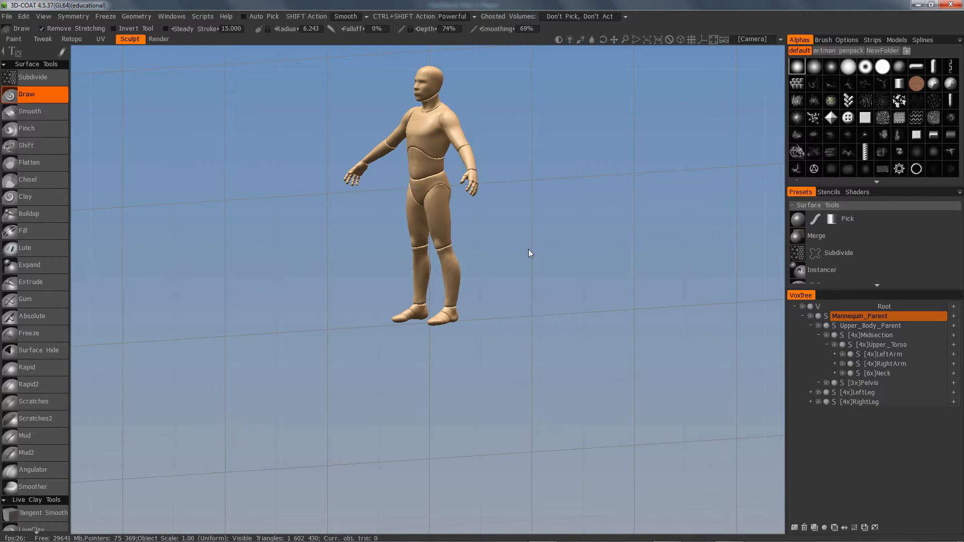
middle_drag(526, 252, 474, 345)
drag(474, 345, 541, 338)
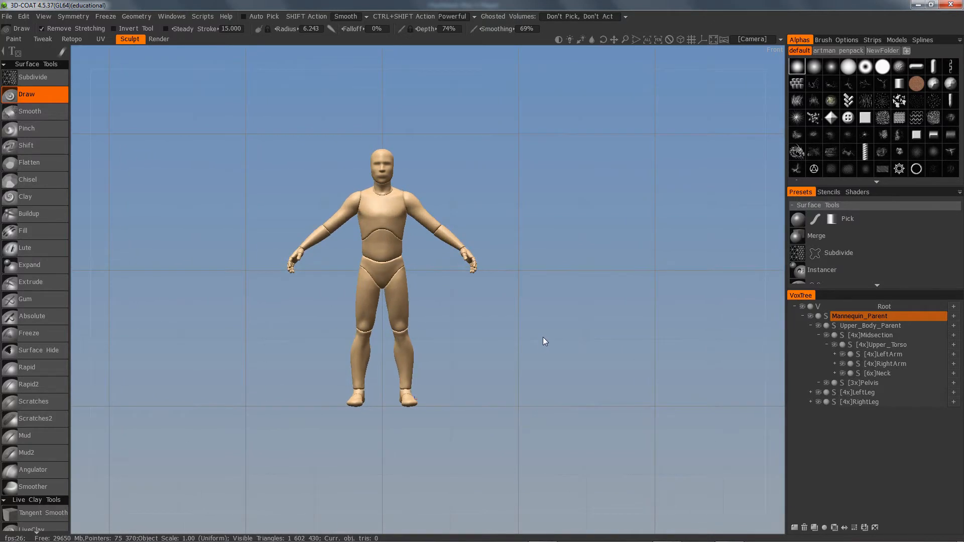
Snap the orthographic camera through the standard views, including the back, and end on the mannequin's right side.
drag(484, 390, 492, 297)
drag(425, 418, 466, 312)
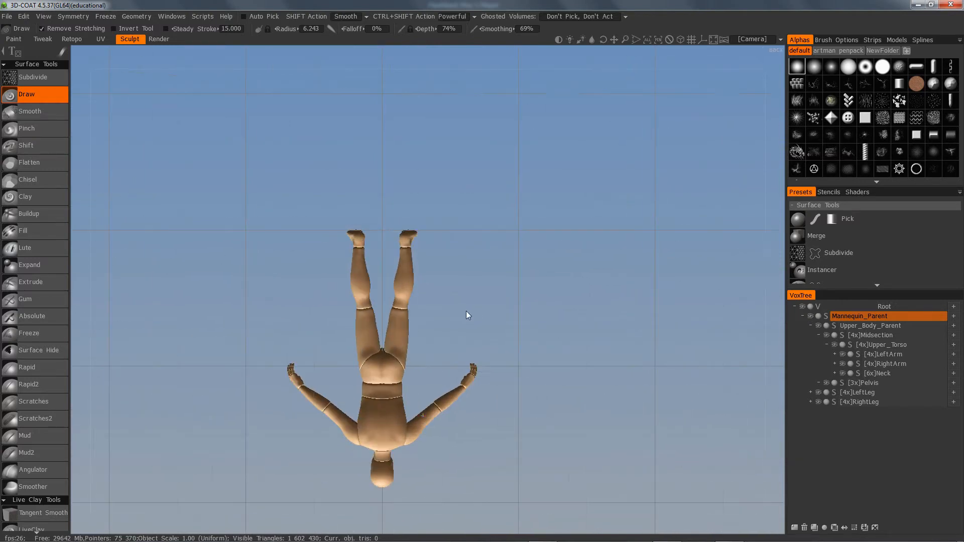
drag(440, 466, 481, 328)
drag(431, 430, 560, 323)
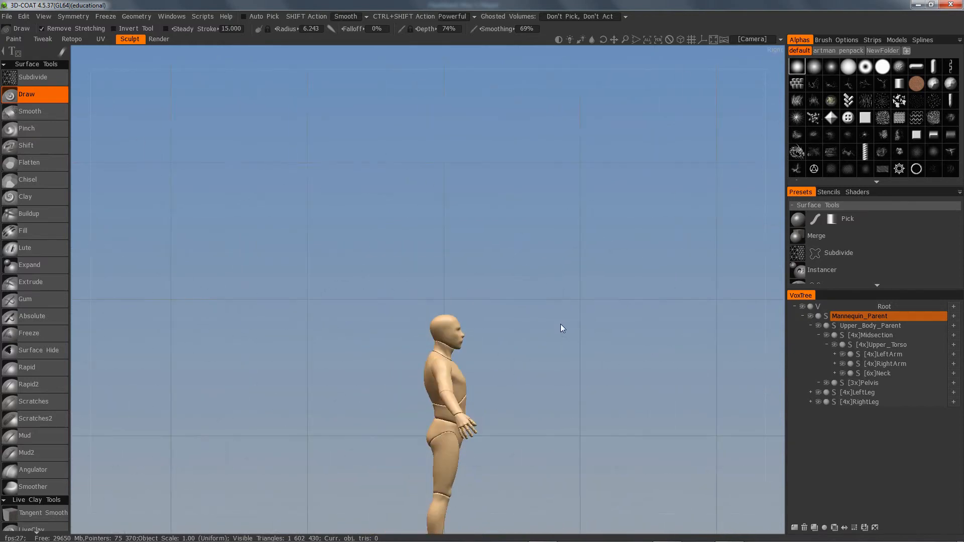
middle_drag(557, 362, 537, 252)
drag(546, 346, 561, 380)
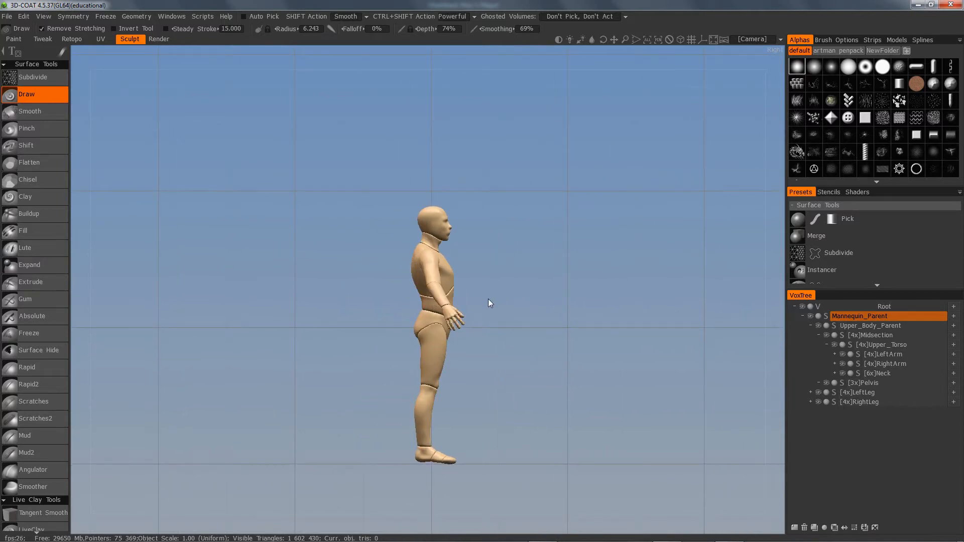
Return to perspective projection and snap the camera to the bottom, back and left views of the mannequin.
click(681, 38)
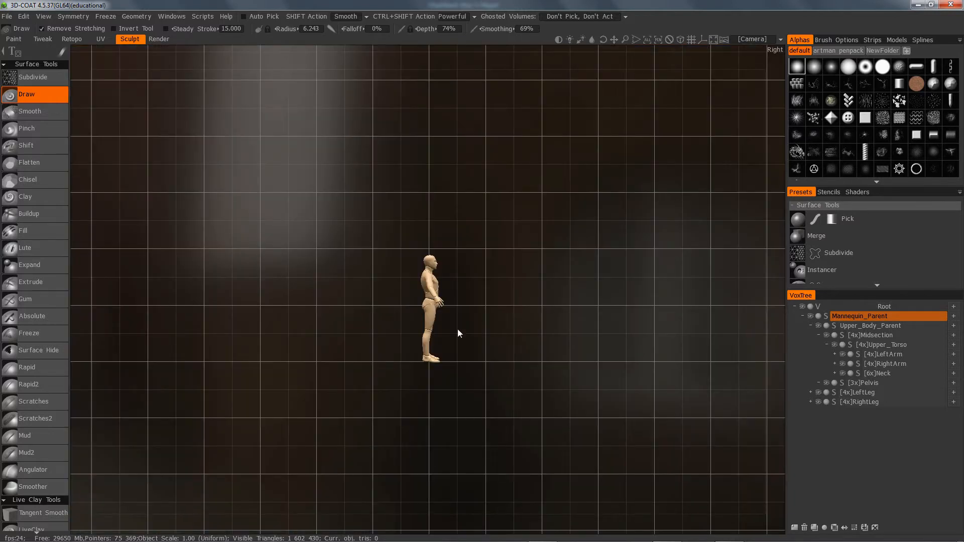
right_drag(476, 346, 517, 378)
drag(515, 379, 509, 309)
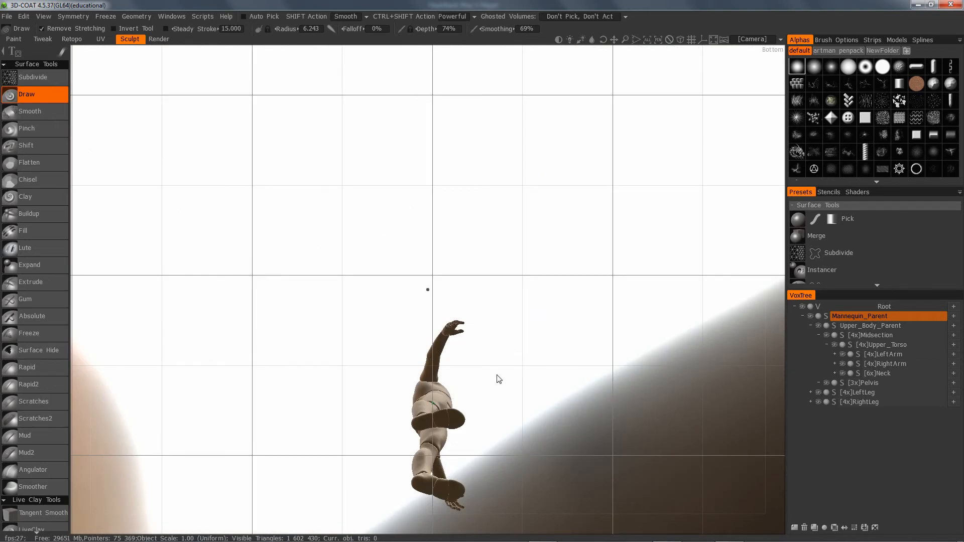
middle_drag(497, 379, 503, 363)
drag(503, 363, 674, 376)
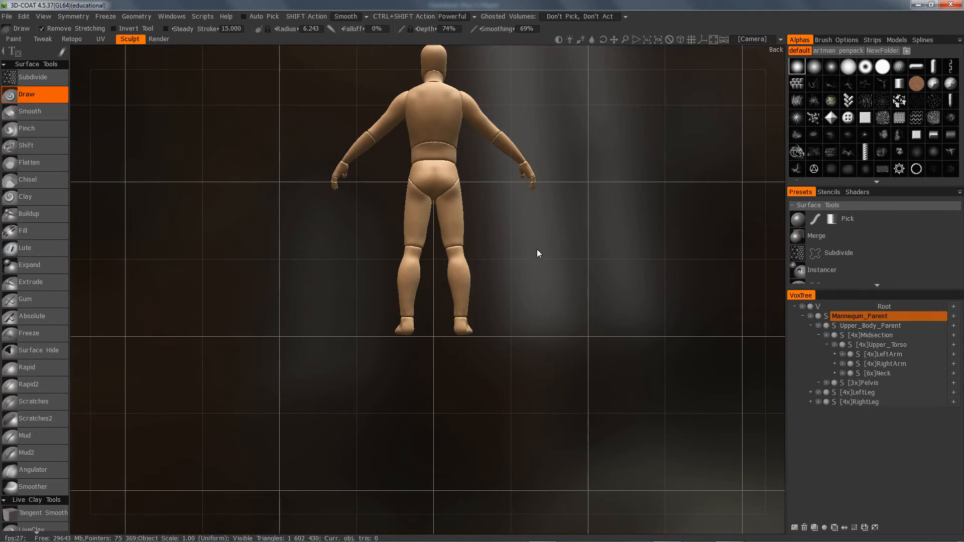
drag(533, 263, 646, 374)
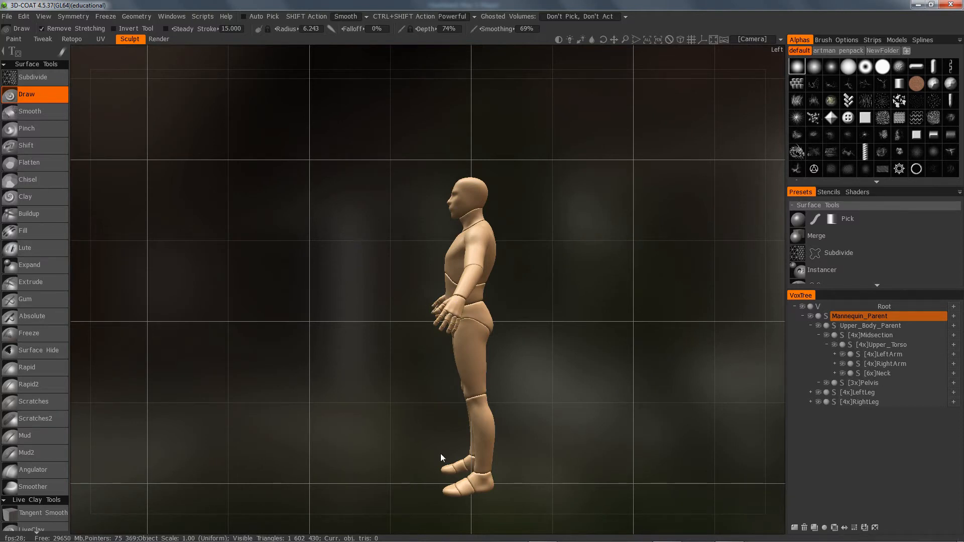
Switch to orthographic projection, snap to the top and front views, and turn the mannequin's upper body slightly.
click(682, 39)
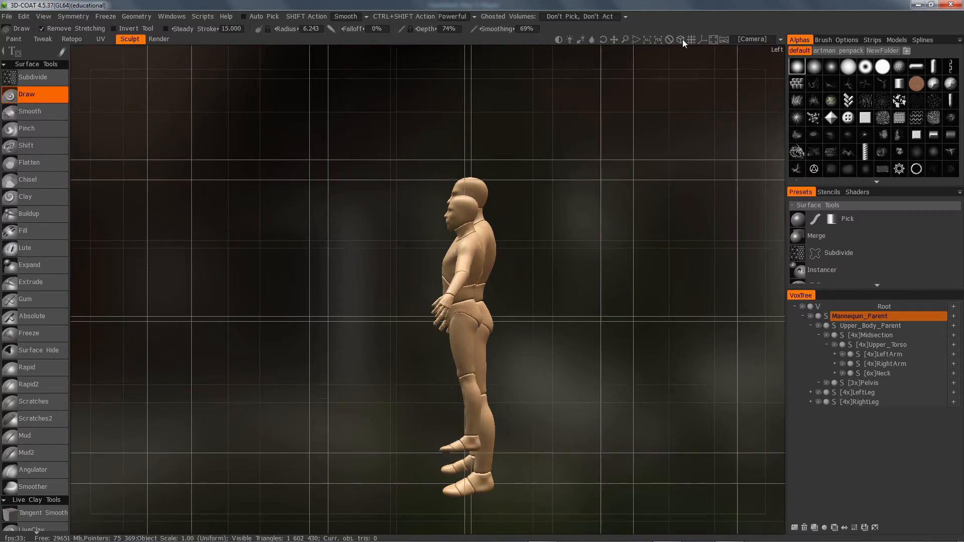
drag(574, 401, 482, 456)
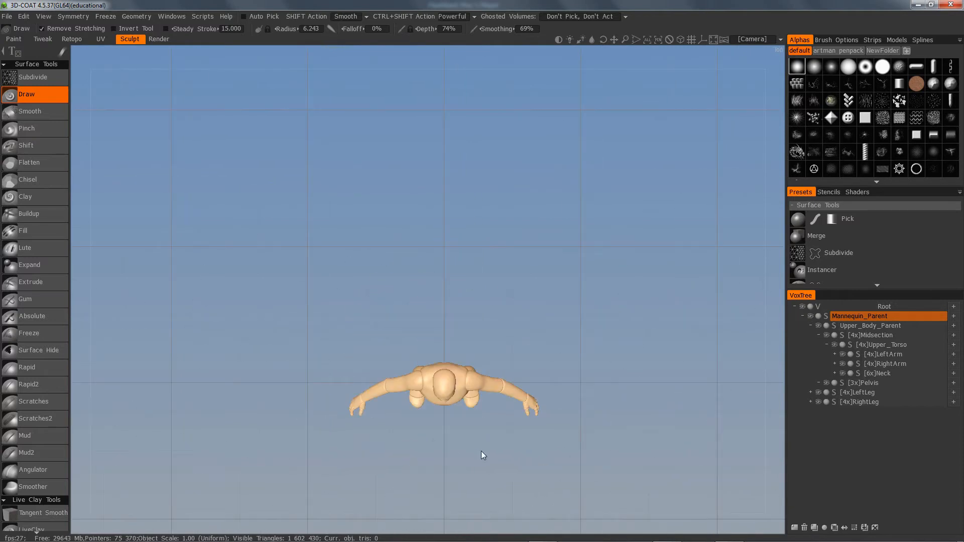
drag(581, 439, 557, 336)
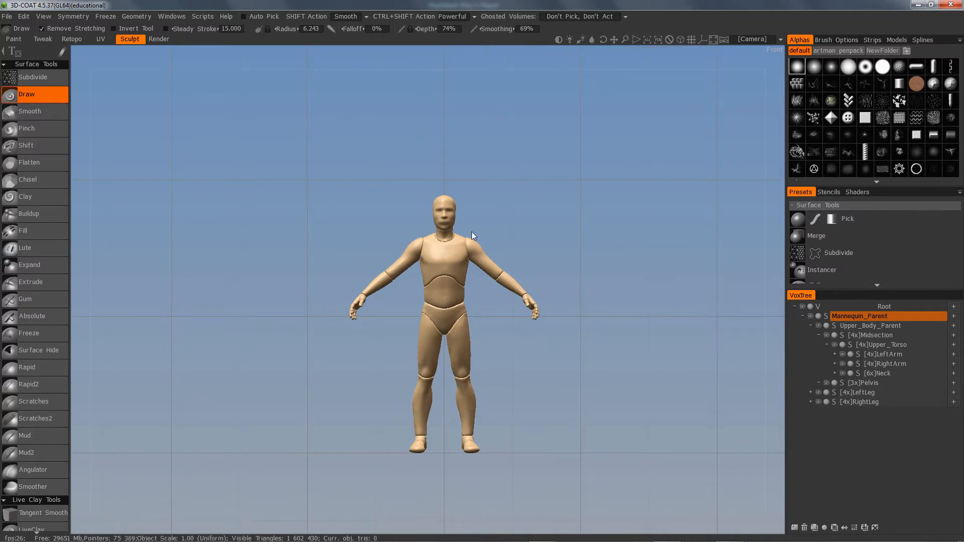
mouse_move(462, 228)
right_down()
mouse_move(570, 235)
mouse_move(644, 254)
right_up()
alt+right_drag(555, 213, 560, 179)
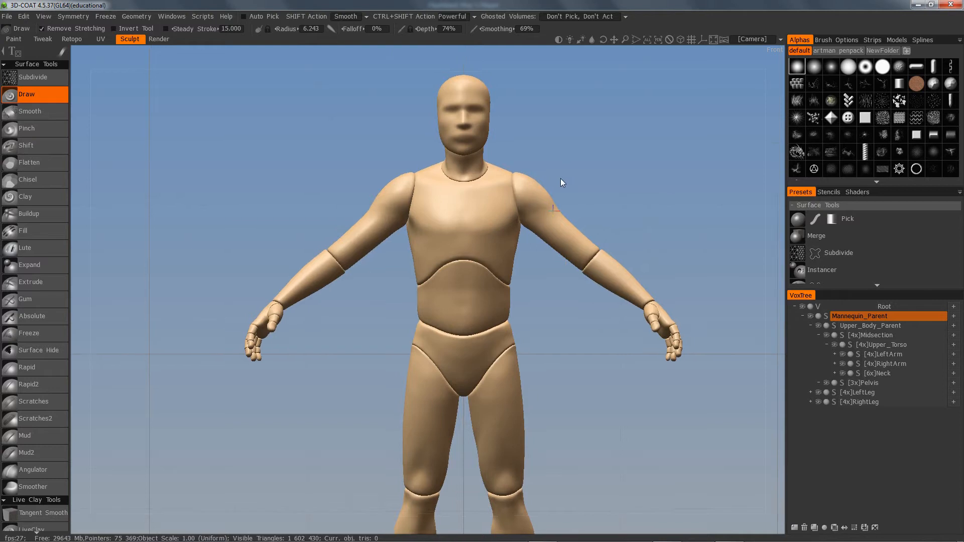
drag(560, 178, 508, 271)
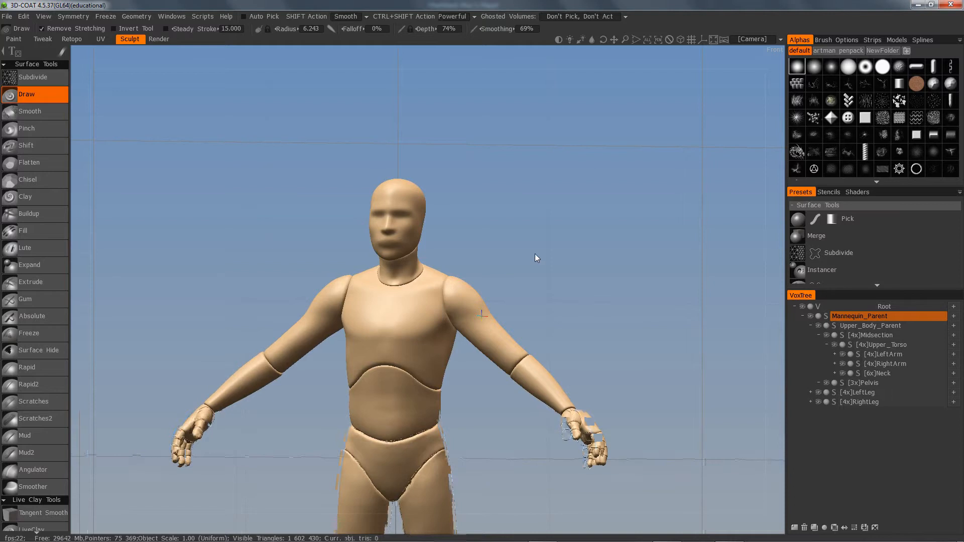
Compare the mannequin's upper body in perspective with the orthographic projection, ending in orthographic.
click(680, 39)
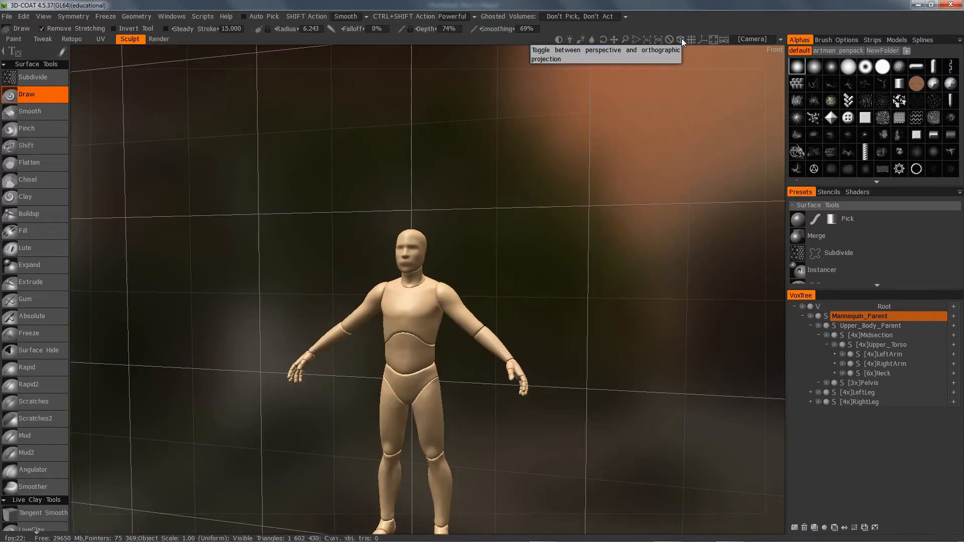
scroll(526, 266, up, 8)
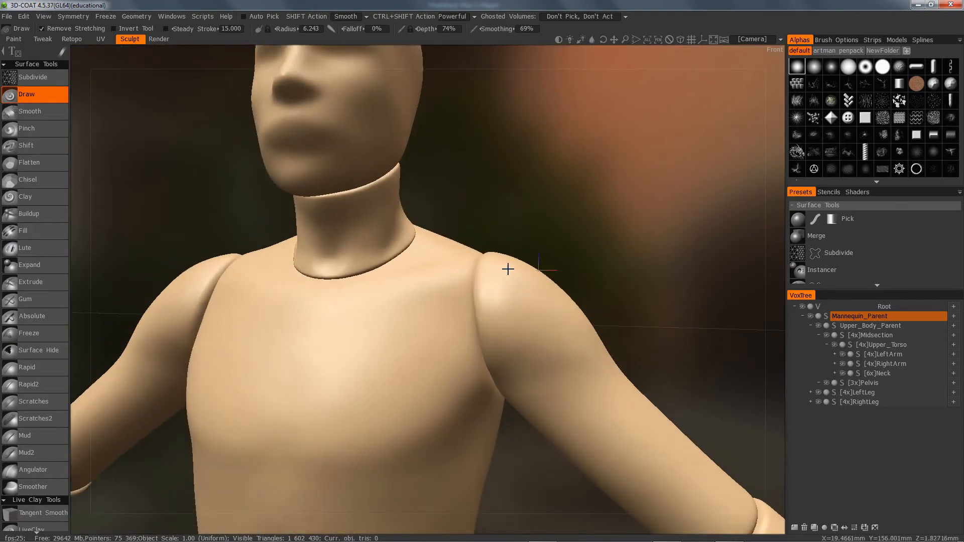
scroll(507, 269, down, 3)
scroll(486, 275, up, 1)
mouse_move(590, 271)
mouse_down()
mouse_move(449, 272)
mouse_move(740, 278)
mouse_move(605, 267)
mouse_move(424, 277)
mouse_move(512, 298)
mouse_move(567, 295)
mouse_up()
right_drag(613, 254, 566, 248)
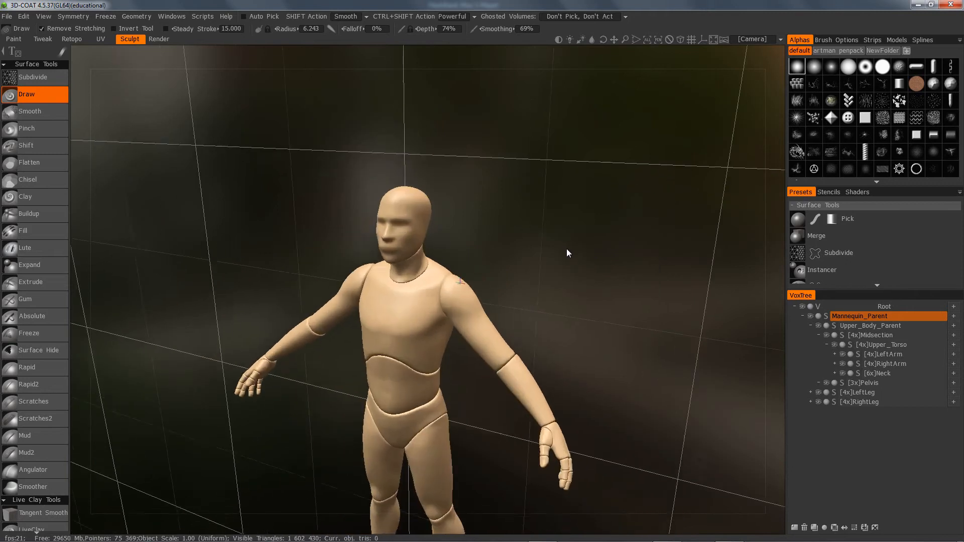
click(681, 39)
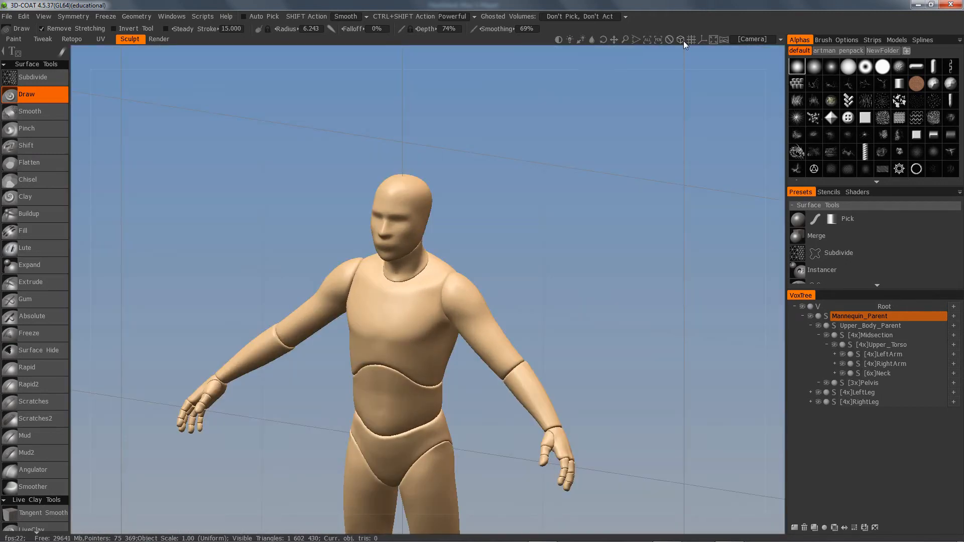
Compare the mannequin's upper body in orthographic and perspective projection several times, ending in perspective.
click(682, 39)
click(682, 39)
click(682, 40)
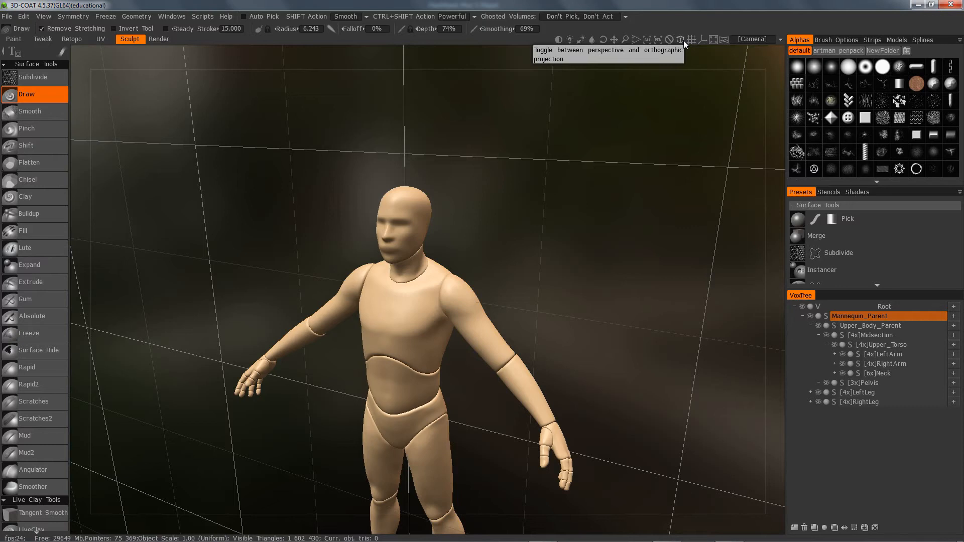
click(682, 40)
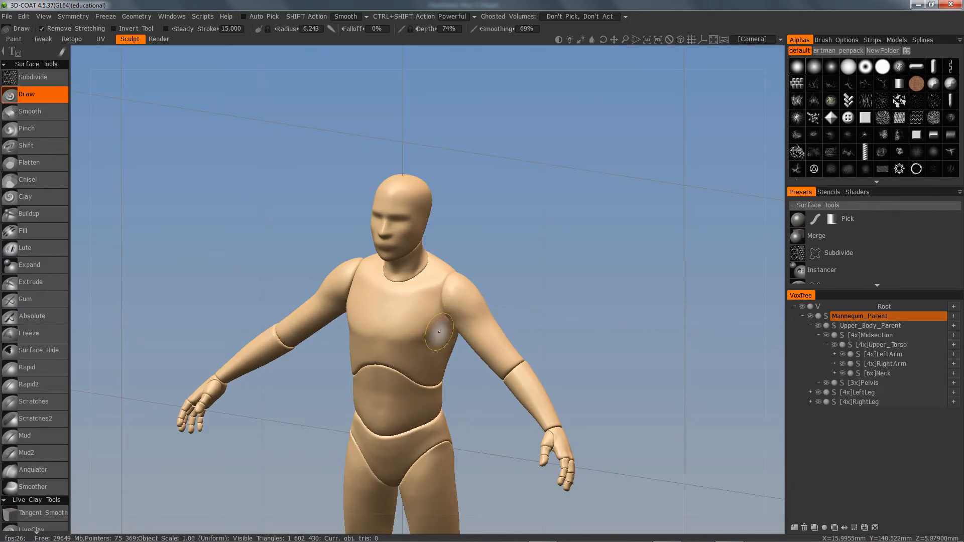
click(680, 39)
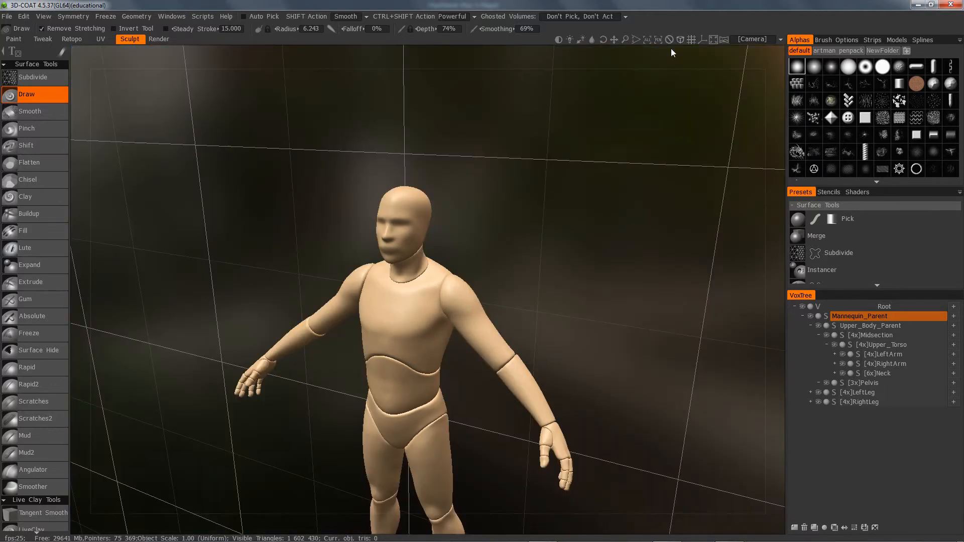
Display the coordinate axes, examine them around the mannequin from several angles, and hide them again.
click(702, 40)
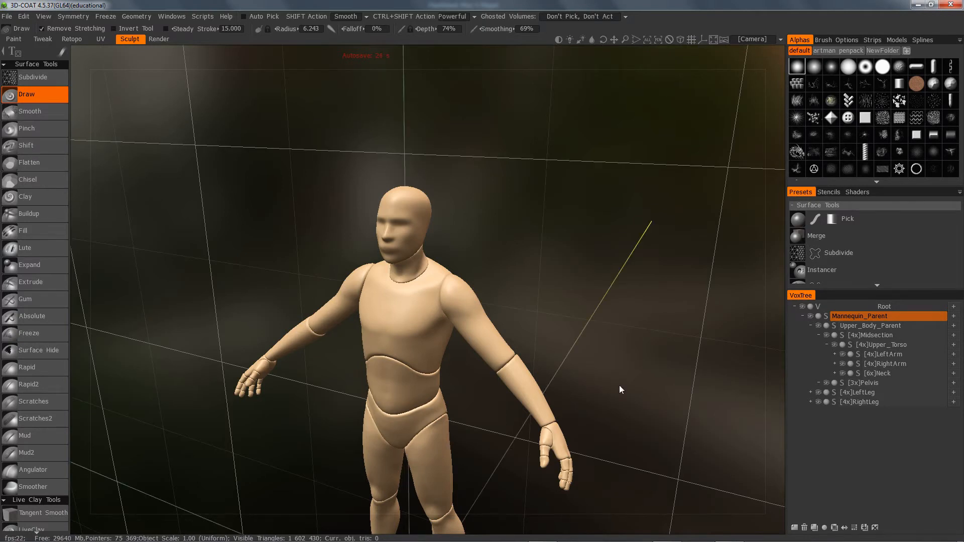
right_drag(673, 372, 577, 398)
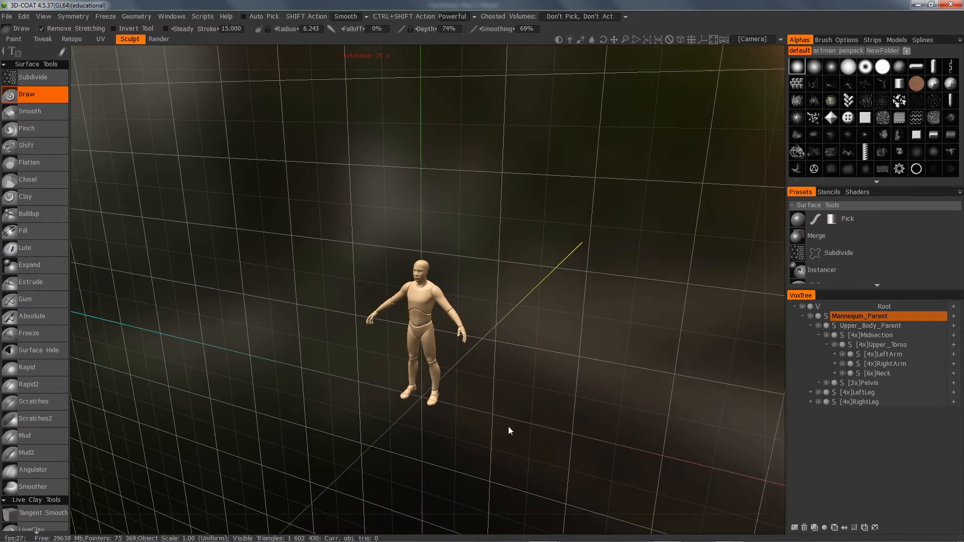
drag(508, 430, 596, 398)
drag(604, 393, 521, 447)
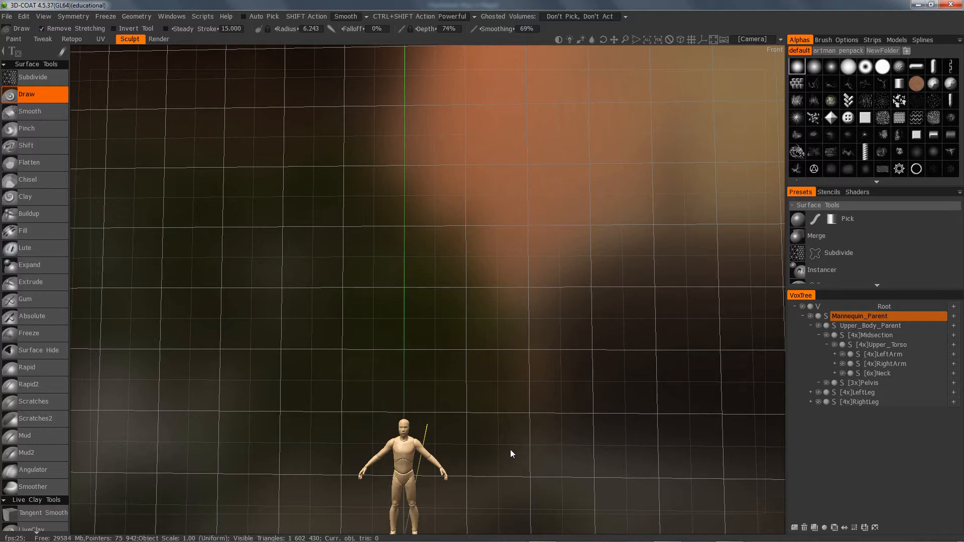
drag(507, 456, 525, 396)
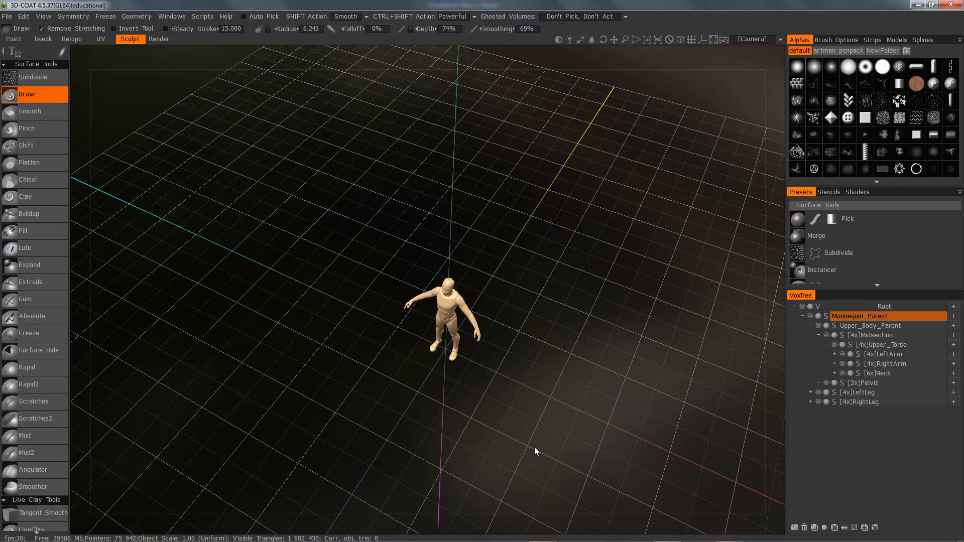
drag(534, 447, 629, 390)
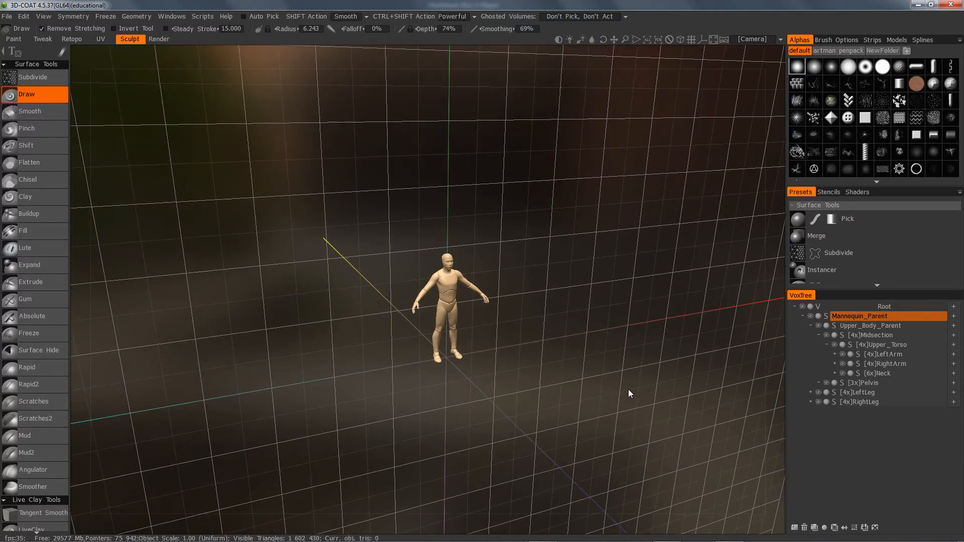
click(703, 38)
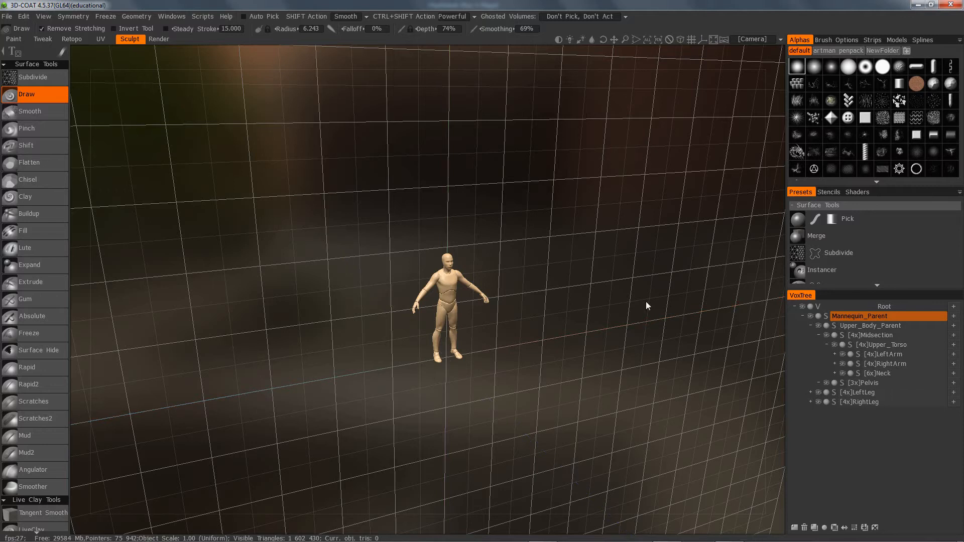
shift+drag(645, 301, 631, 292)
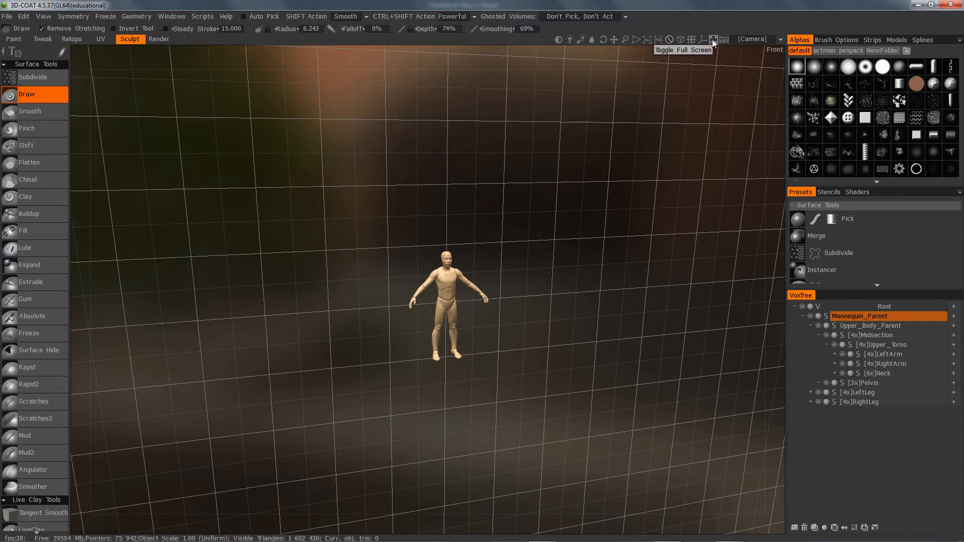
Try the blue interior and the studio light-panel panoramas as the scene environment, and restore the outdoor brick-building panorama.
click(725, 40)
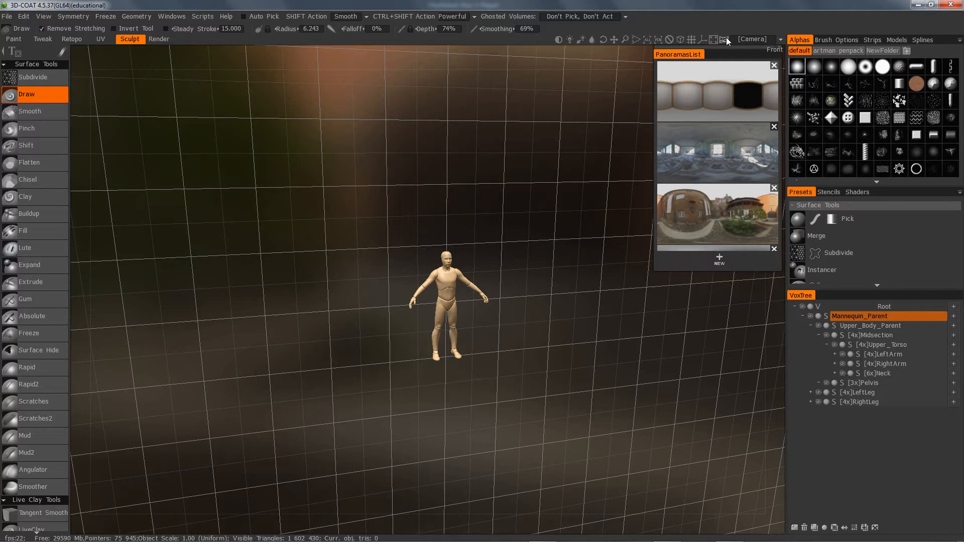
click(717, 167)
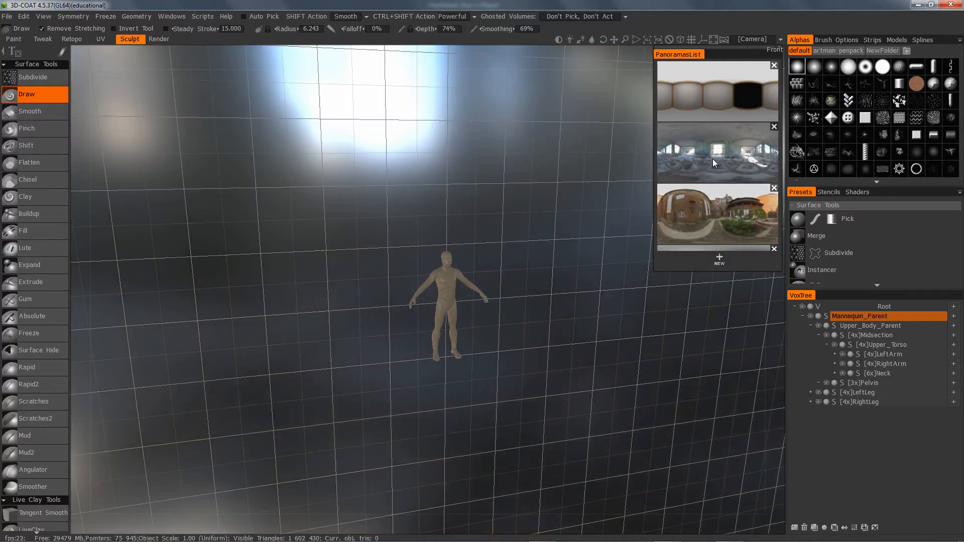
click(743, 107)
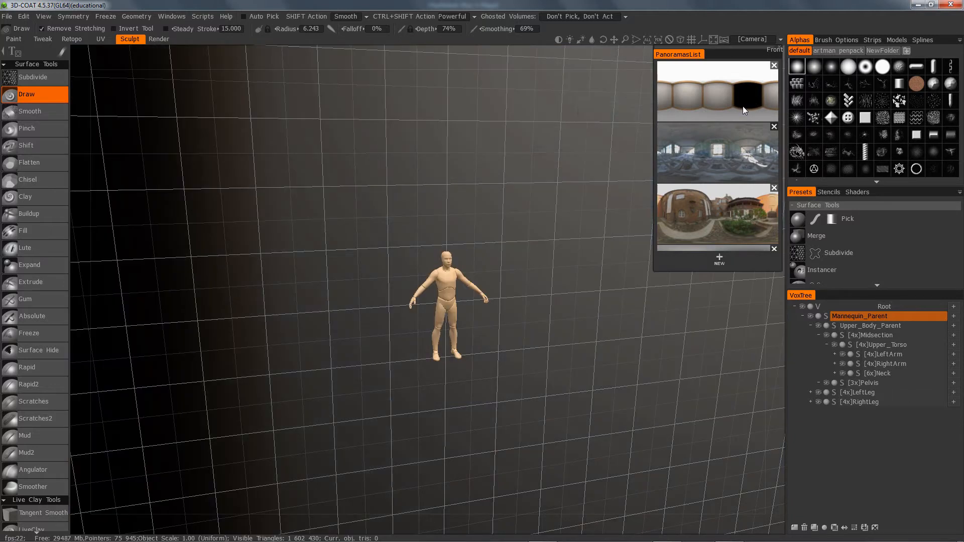
click(717, 219)
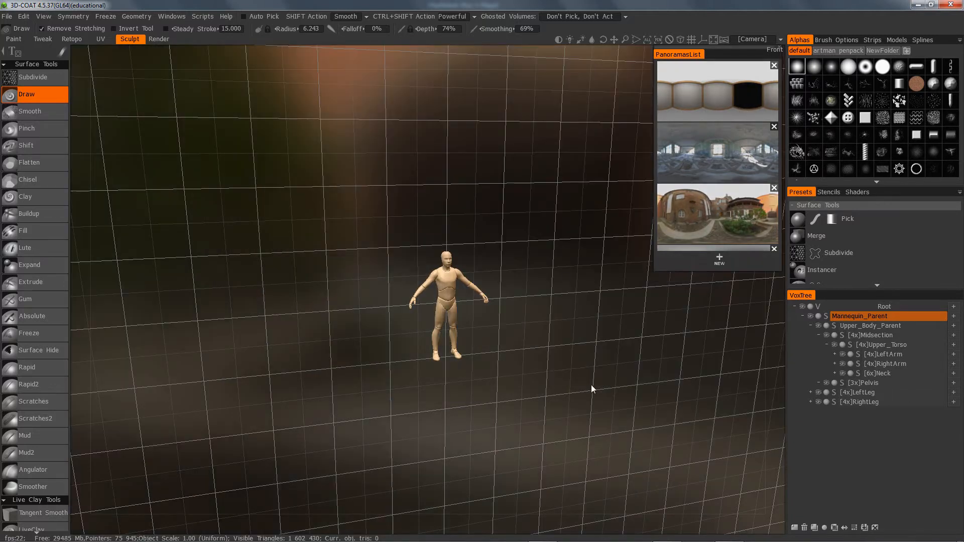
mouse_move(616, 340)
mouse_down()
mouse_move(604, 338)
mouse_move(610, 328)
mouse_up()
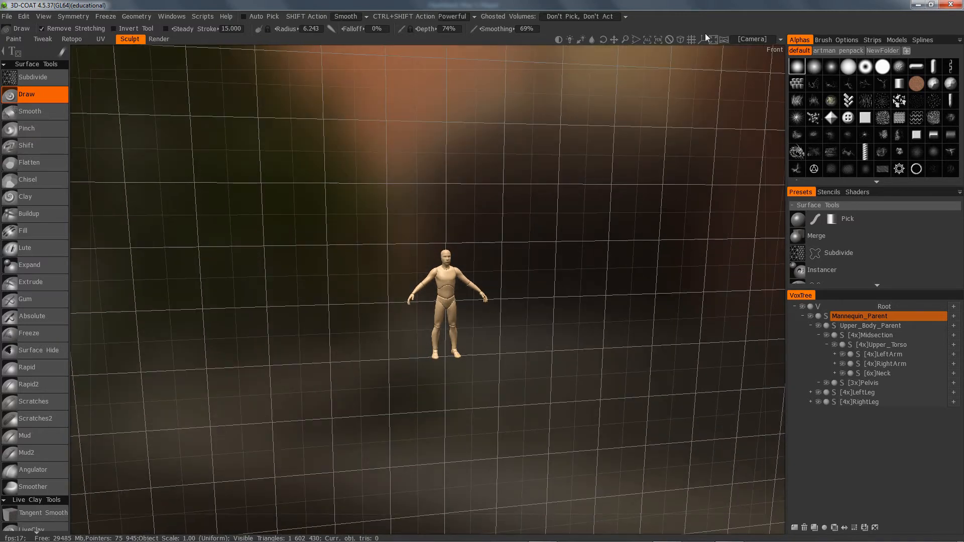
Review the camera options, including the custom navigation and background entries.
click(780, 42)
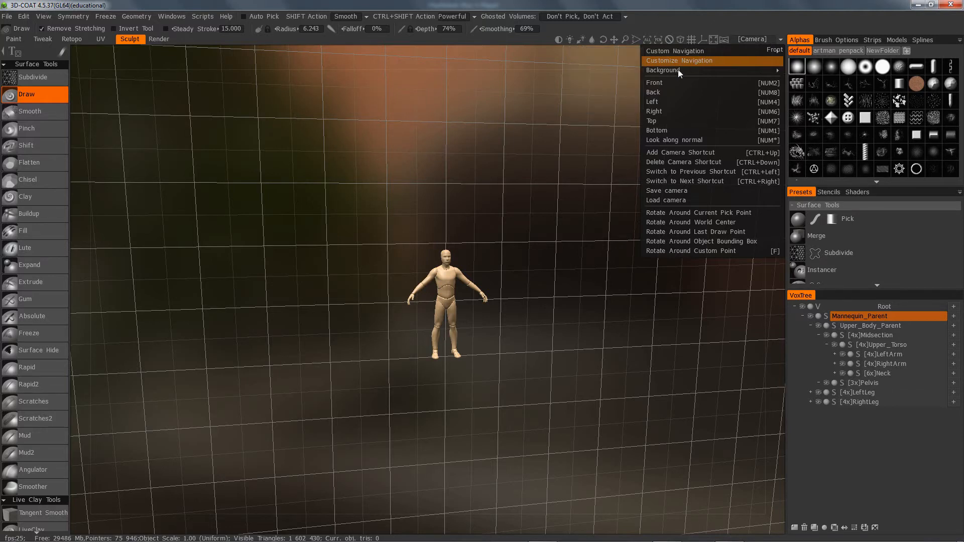
mouse_move(678, 72)
mouse_move(693, 53)
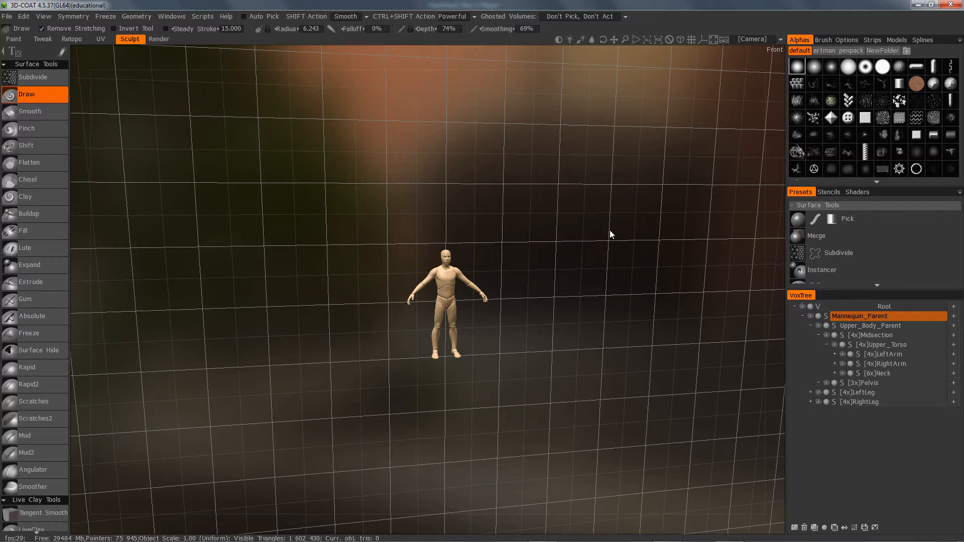
Turn the view to the mannequin's front, switch to orthographic projection, and frame the whole figure.
drag(607, 233, 587, 232)
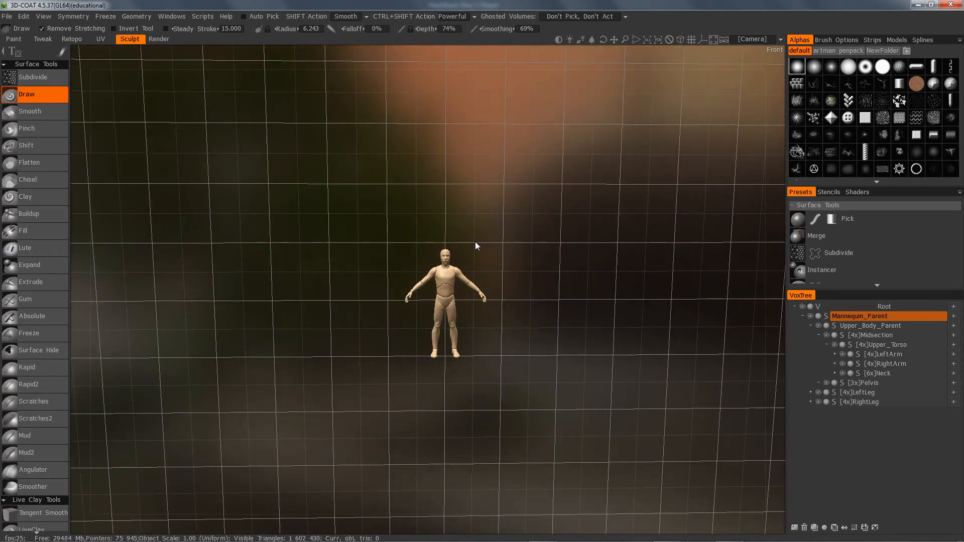
mouse_move(475, 242)
mouse_down()
mouse_move(507, 237)
mouse_move(474, 246)
mouse_up()
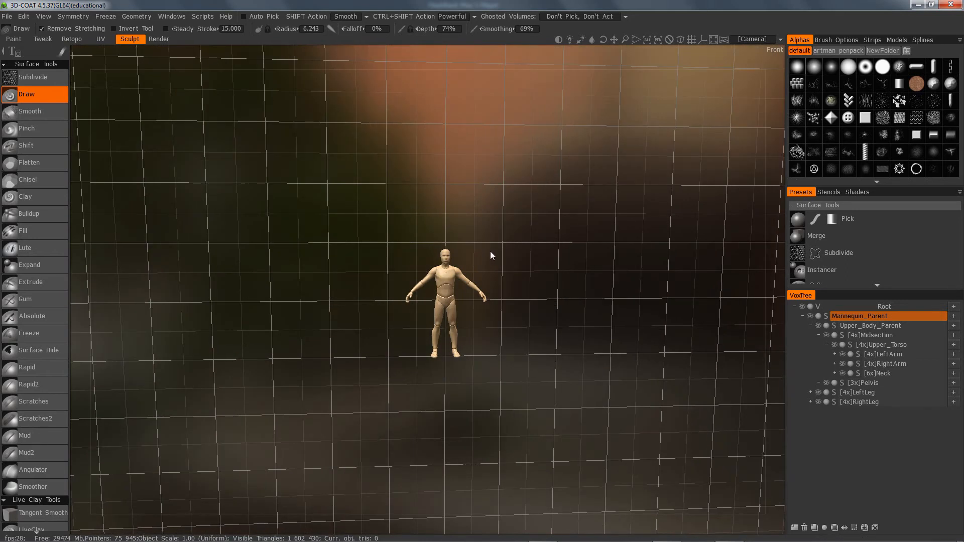
right_drag(490, 251, 587, 249)
mouse_move(587, 248)
mouse_down()
mouse_move(572, 252)
mouse_move(549, 230)
mouse_move(532, 192)
mouse_move(569, 250)
mouse_move(645, 246)
mouse_move(582, 251)
mouse_up()
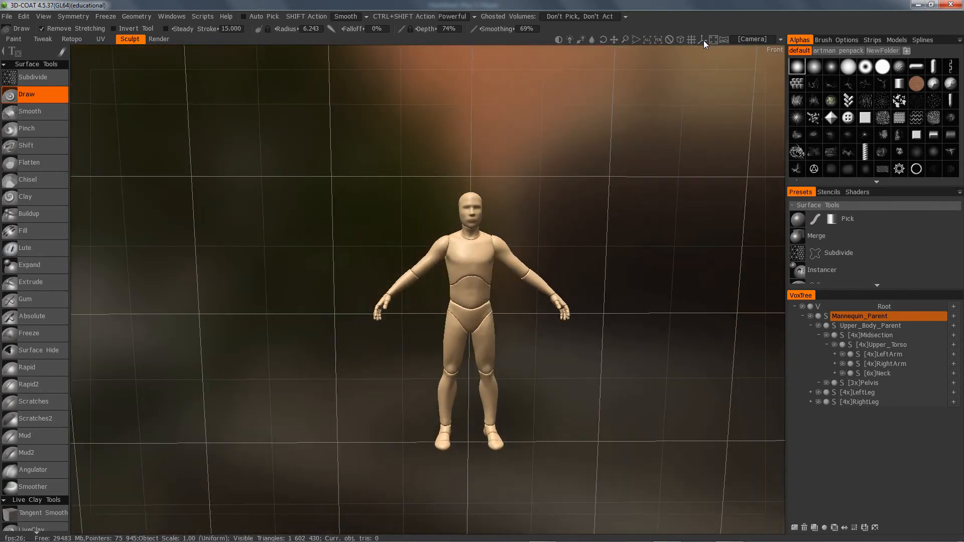
click(680, 40)
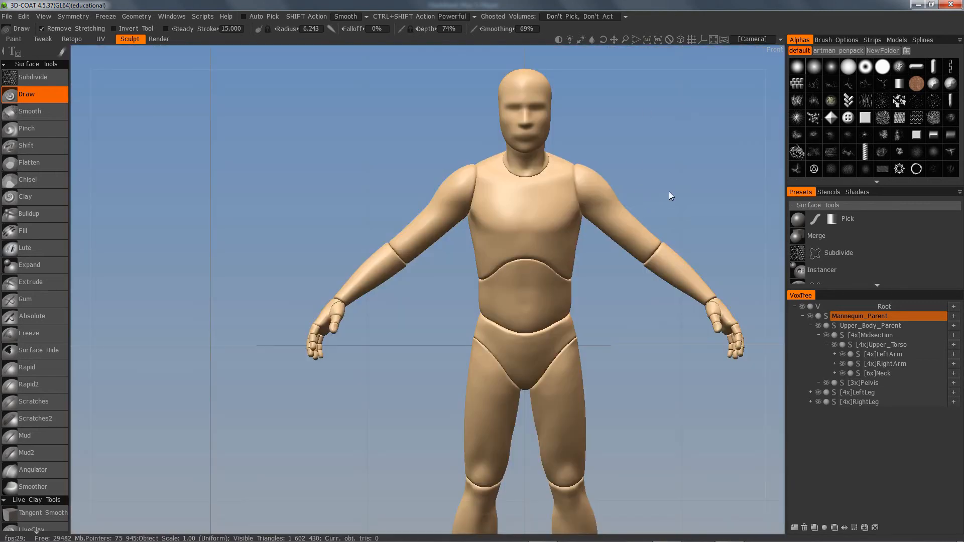
right_drag(671, 192, 486, 228)
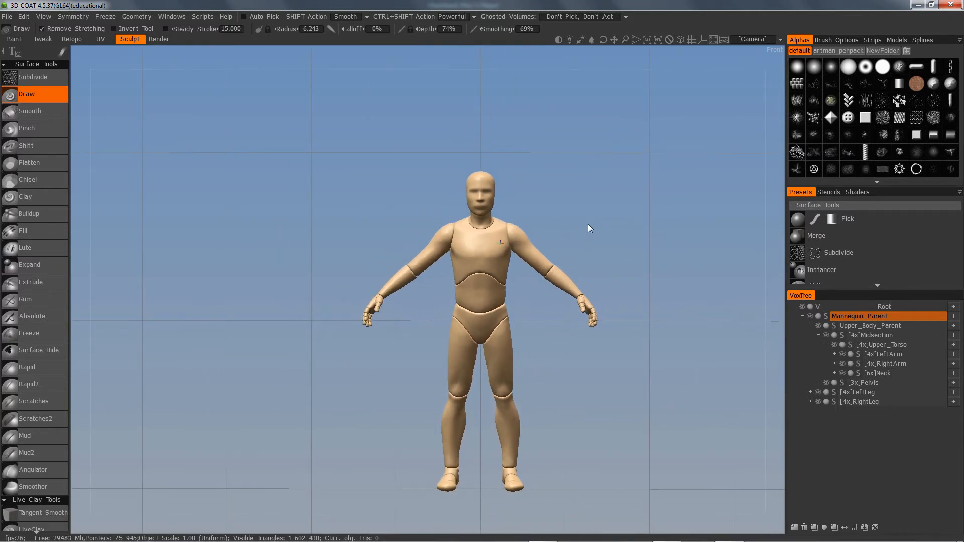
Orbit slightly around the mannequin in orthographic projection and snap the camera back to the front view.
drag(588, 224, 523, 237)
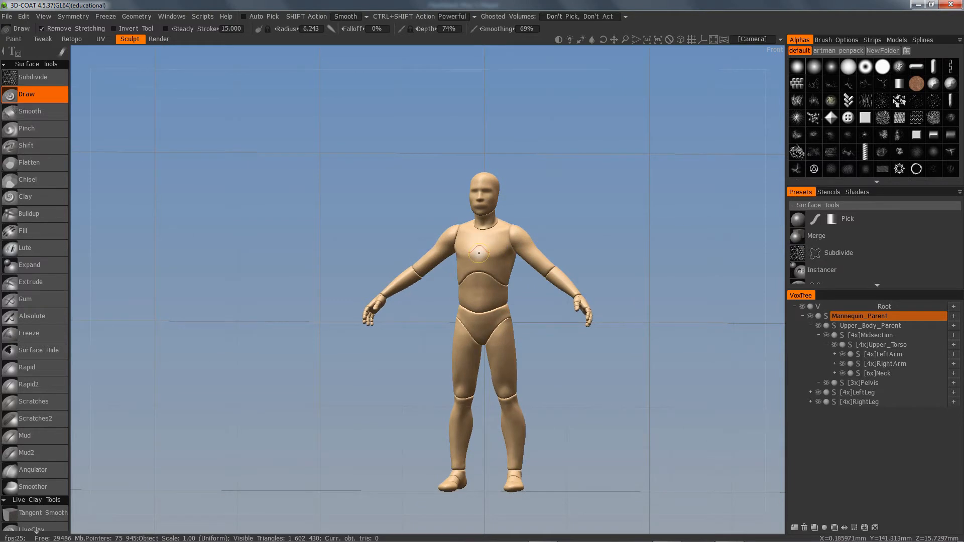
drag(559, 217, 578, 219)
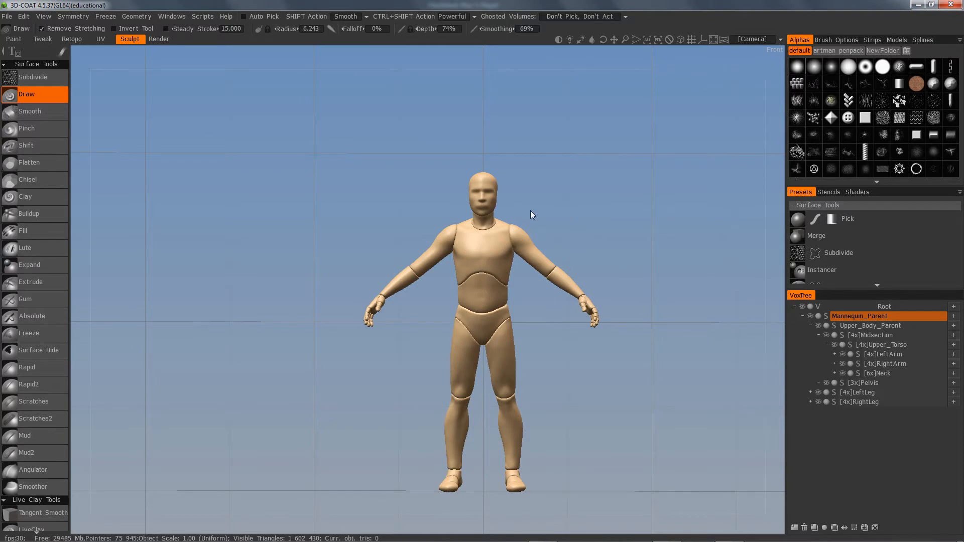
mouse_move(526, 204)
mouse_down()
mouse_move(598, 188)
mouse_move(589, 146)
mouse_move(537, 117)
mouse_move(474, 111)
mouse_move(380, 181)
mouse_move(400, 302)
mouse_move(461, 353)
mouse_move(606, 376)
mouse_move(678, 310)
mouse_move(641, 261)
mouse_move(575, 220)
mouse_move(533, 207)
mouse_up()
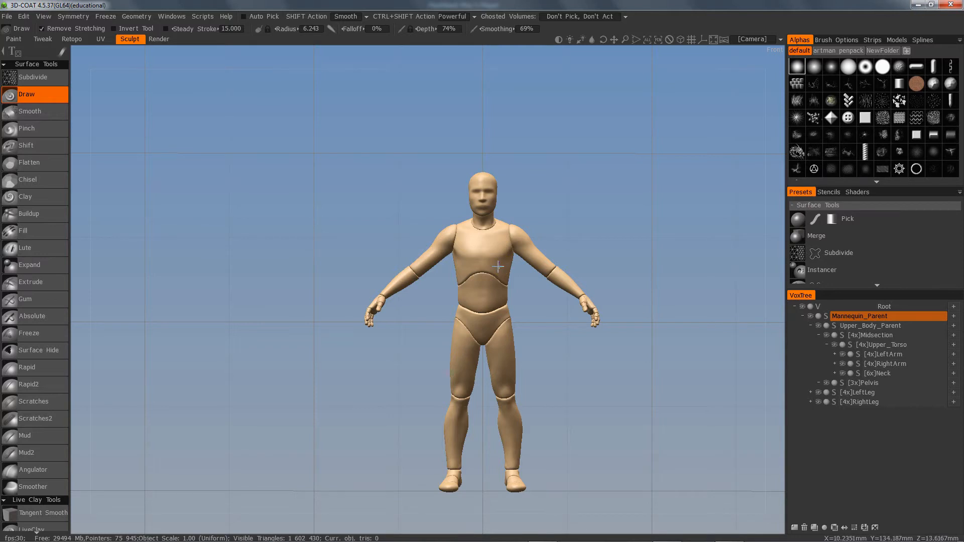
alt+drag(489, 268, 550, 242)
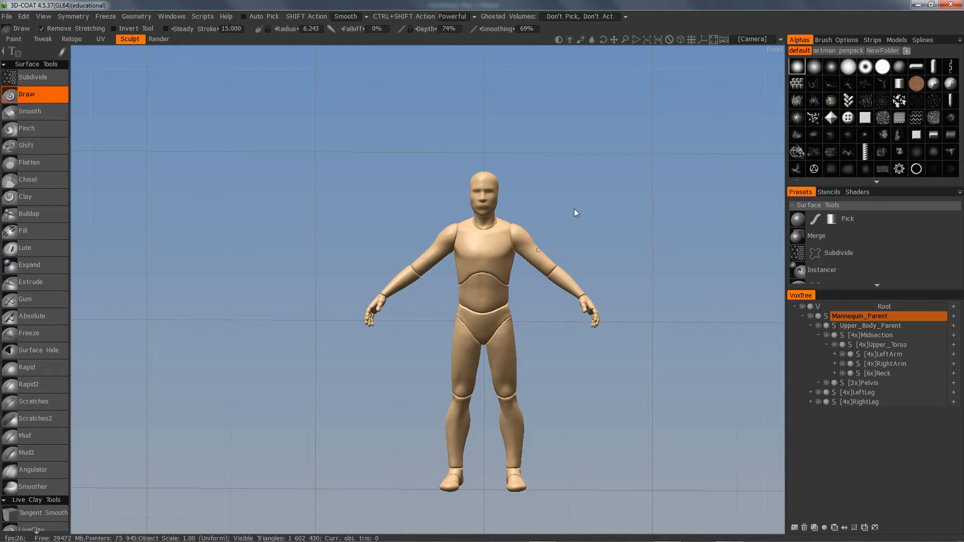
alt+drag(575, 212, 565, 244)
key(KP_2)
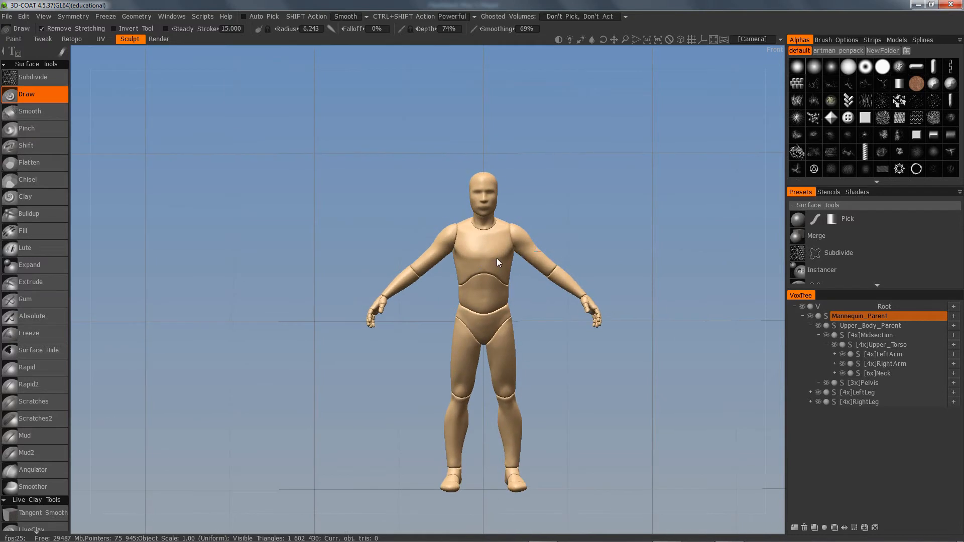
alt+drag(491, 266, 491, 294)
key(KP_2)
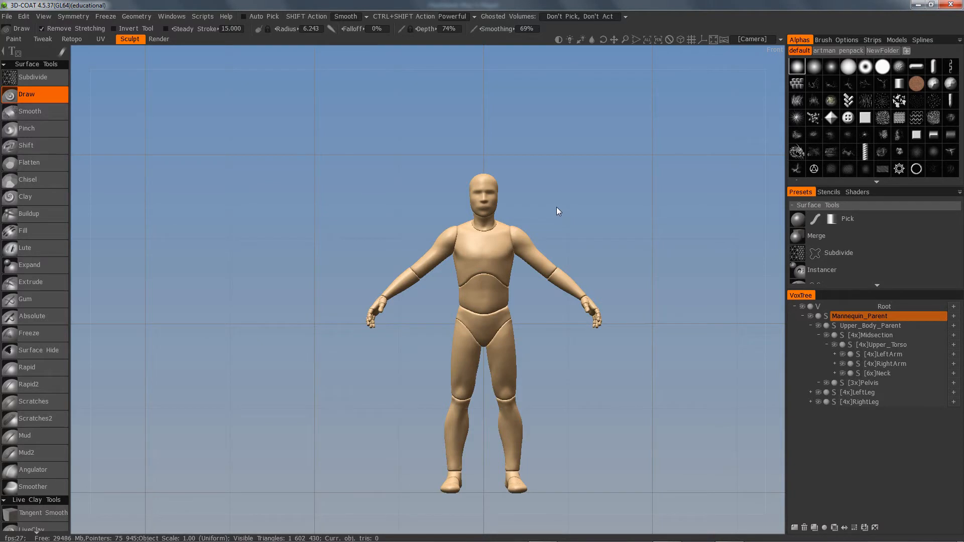
Pan the orthographic front view to shift the mannequin up and left of the viewport's centre.
mouse_move(556, 207)
middle_down()
mouse_move(378, 181)
mouse_move(609, 194)
mouse_move(569, 187)
middle_up()
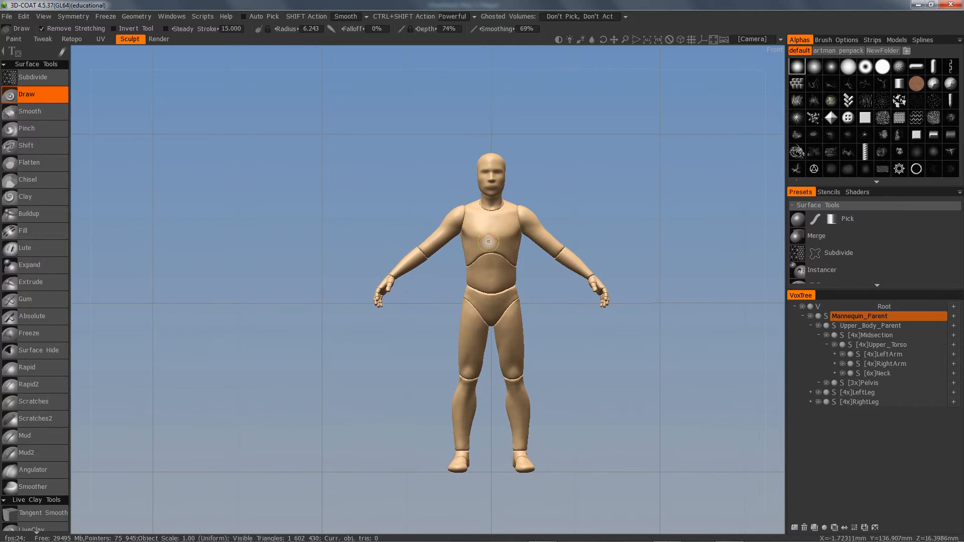
middle_drag(488, 236, 425, 217)
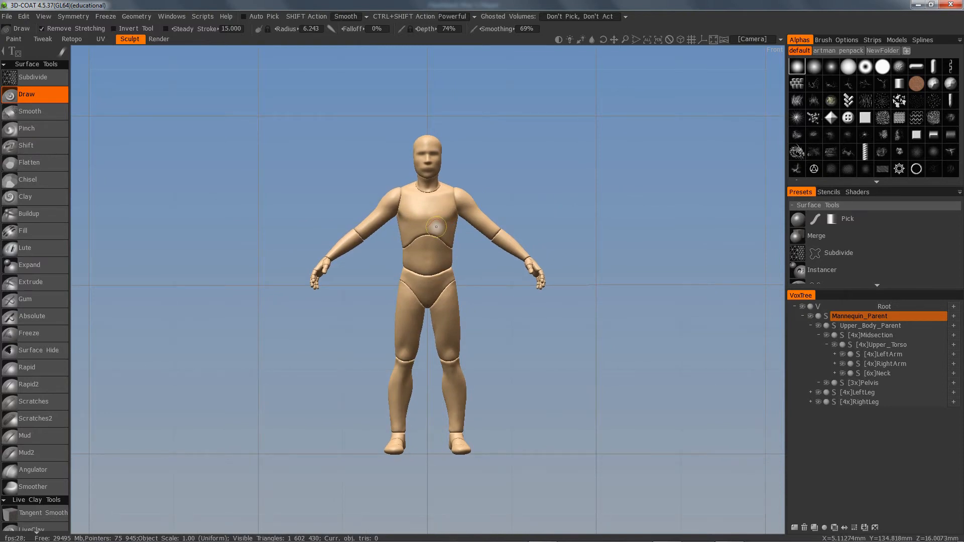
mouse_move(420, 225)
middle_down()
mouse_move(520, 214)
mouse_move(406, 208)
mouse_move(403, 218)
middle_up()
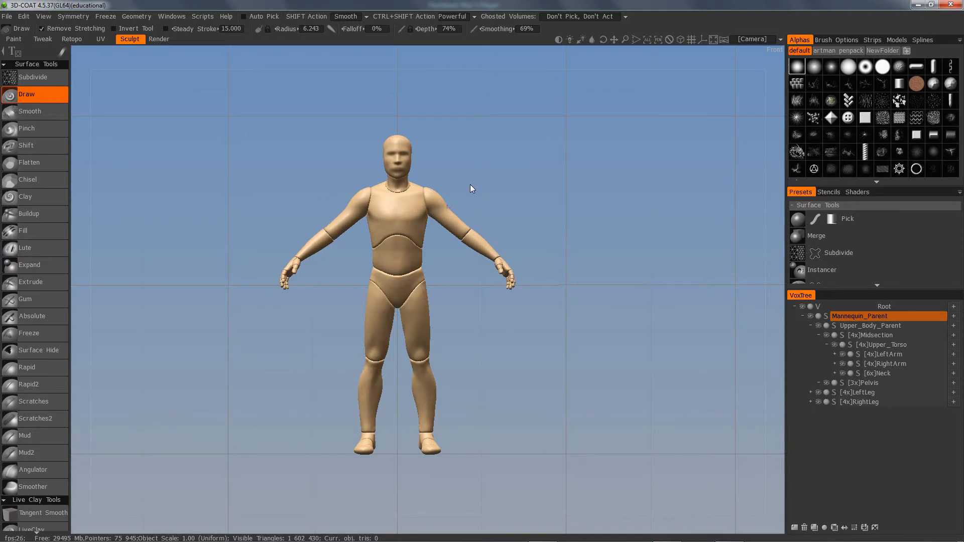
Zoom in and out on the full mannequin and tilt the view slightly.
right_drag(470, 185, 496, 195)
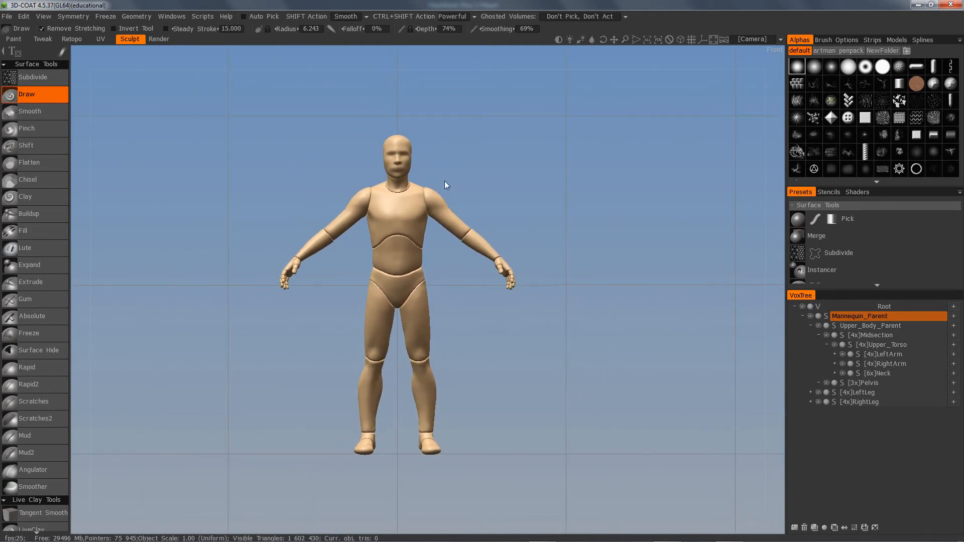
right_drag(430, 177, 463, 177)
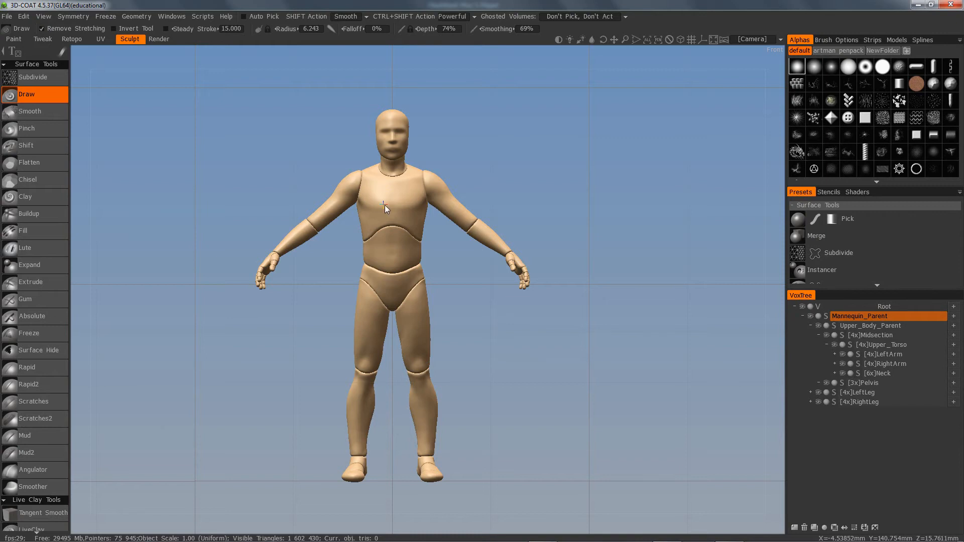
right_drag(384, 205, 440, 187)
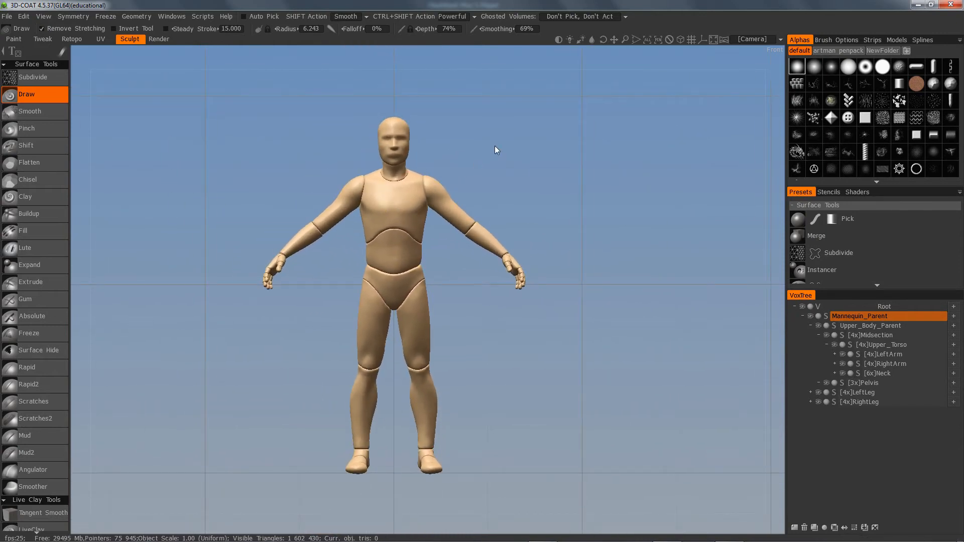
drag(495, 148, 471, 169)
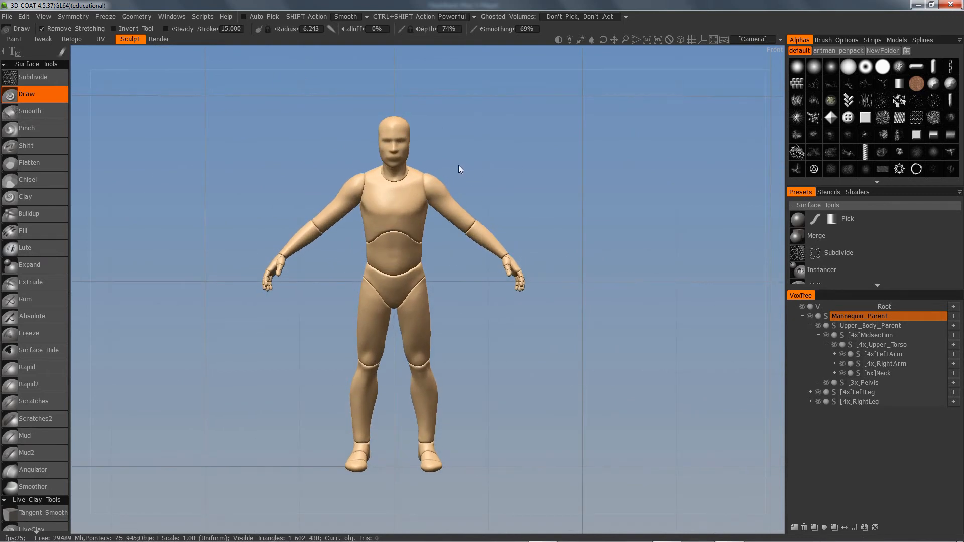
Zoom and pan around the full mannequin in the orthographic front view.
mouse_move(459, 165)
right_down()
mouse_move(553, 176)
mouse_move(396, 165)
mouse_move(556, 173)
mouse_move(399, 174)
mouse_move(583, 176)
mouse_move(422, 173)
mouse_move(550, 176)
right_up()
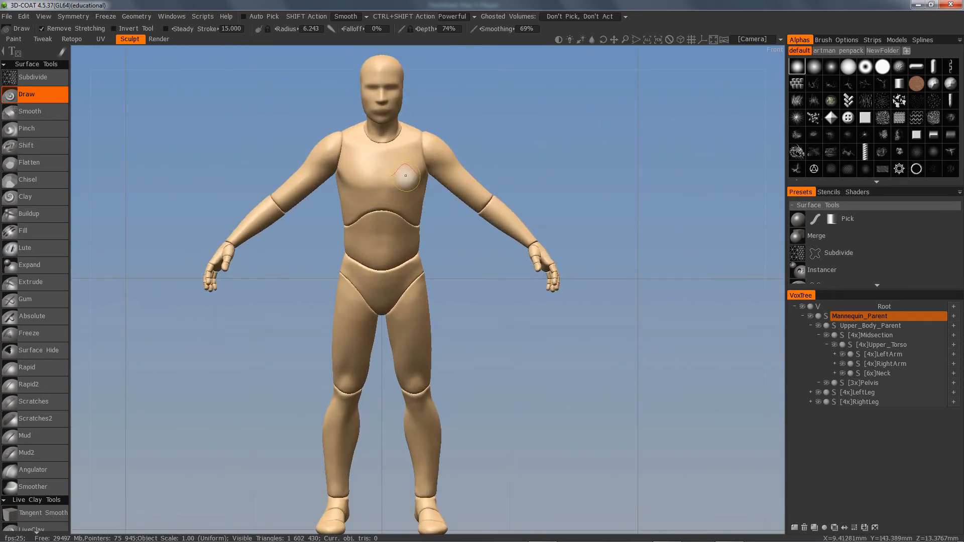
mouse_move(403, 177)
right_down()
mouse_move(370, 172)
mouse_move(387, 178)
mouse_move(373, 189)
right_up()
alt+drag(382, 196, 425, 195)
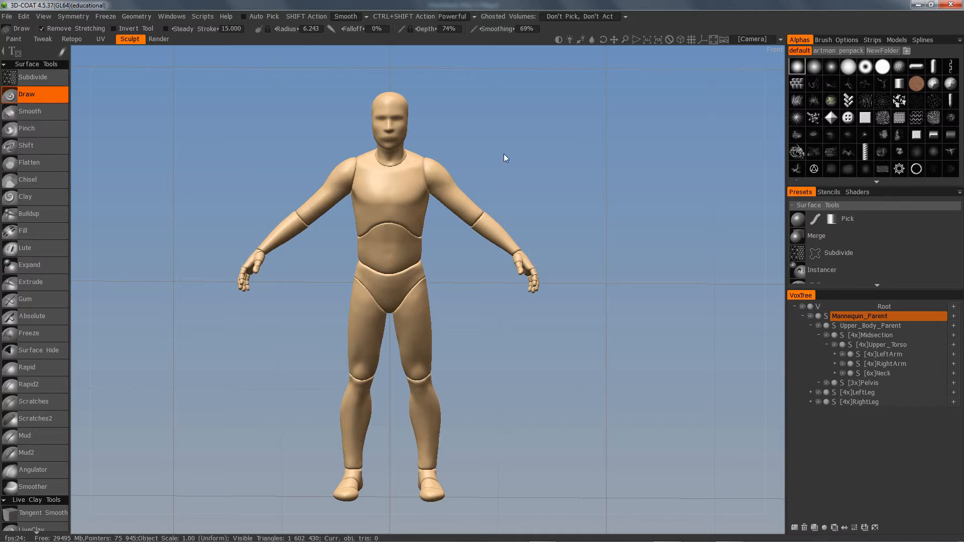
mouse_move(505, 159)
middle_down()
mouse_move(436, 154)
mouse_move(520, 150)
middle_up()
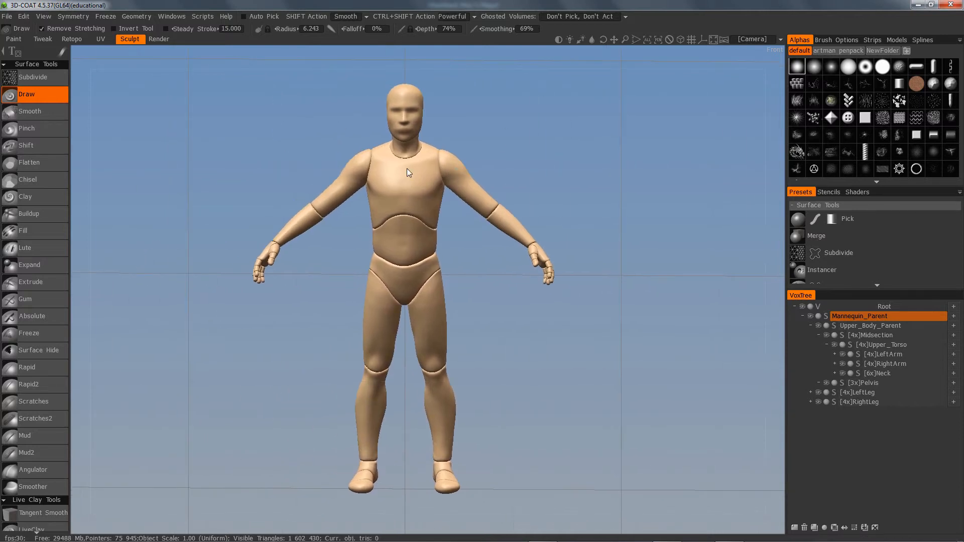
middle_drag(400, 184, 371, 188)
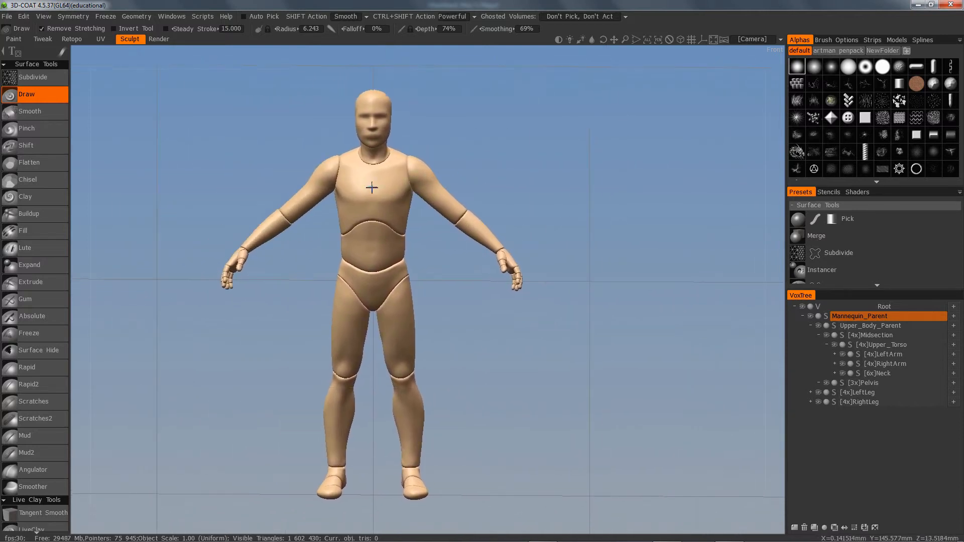
middle_drag(478, 155, 386, 191)
Orbit the mannequin to an angled view in perspective projection and look over the camera's navigation and preset view options.
drag(628, 237, 577, 266)
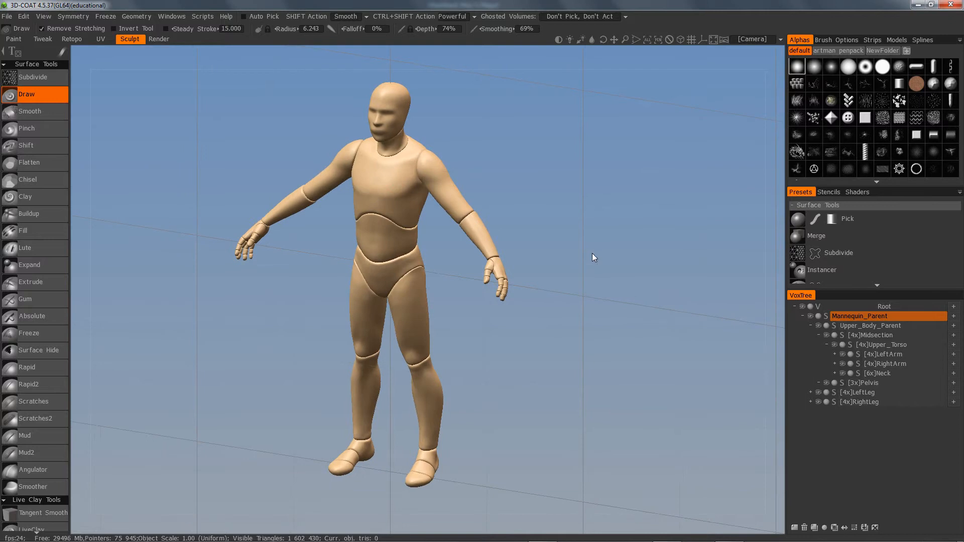
click(679, 41)
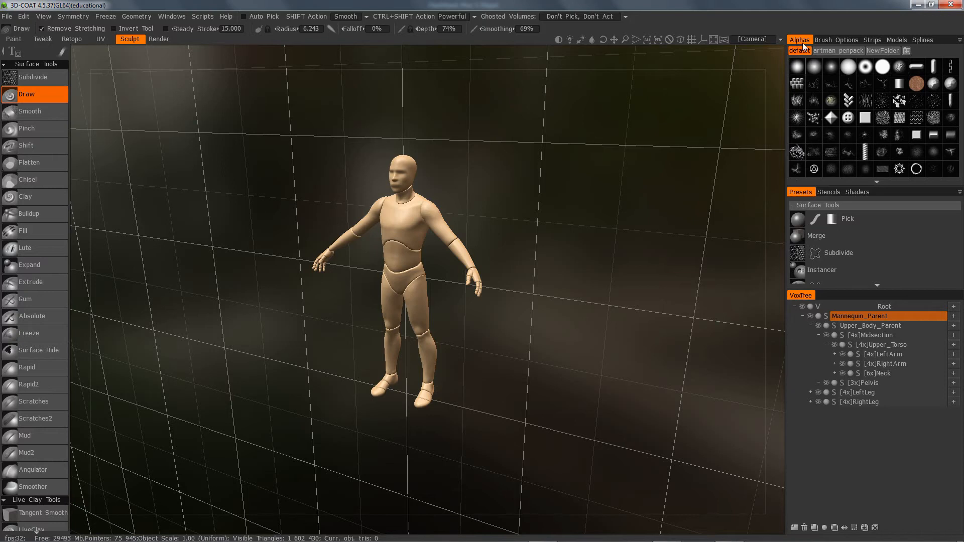
click(778, 40)
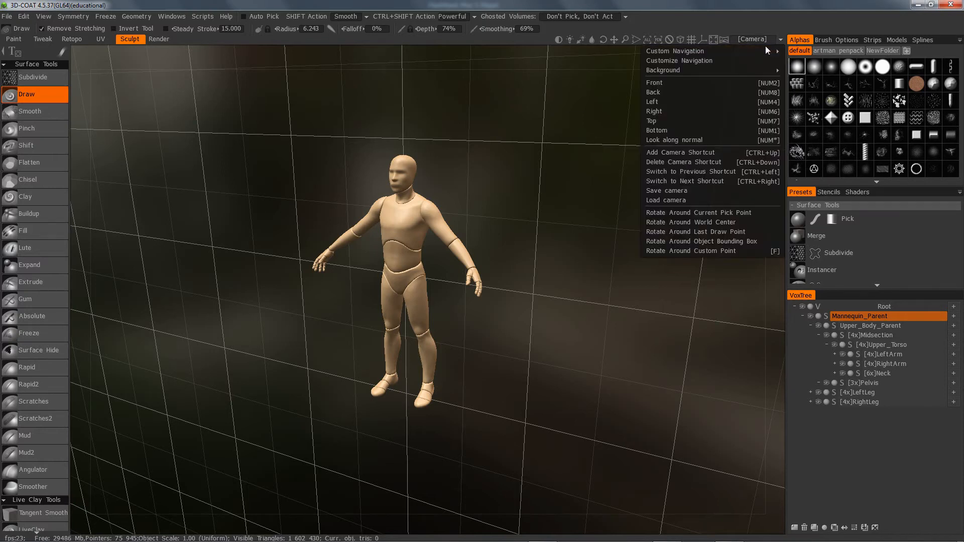
mouse_move(736, 50)
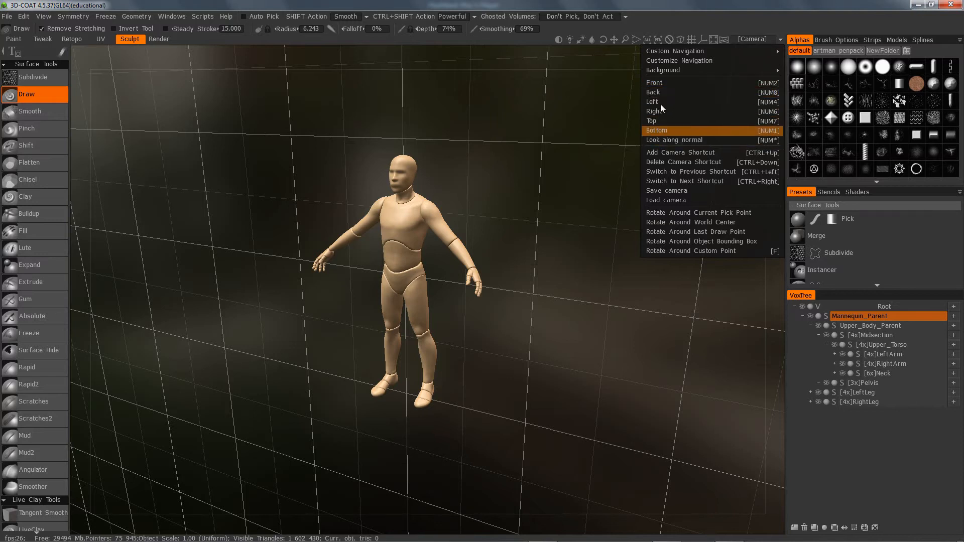
click(566, 262)
Turn the perspective camera to the mannequin's front, and return to an angled view of the whole figure.
mouse_move(542, 206)
mouse_down()
mouse_move(529, 224)
mouse_move(486, 209)
mouse_move(565, 206)
mouse_up()
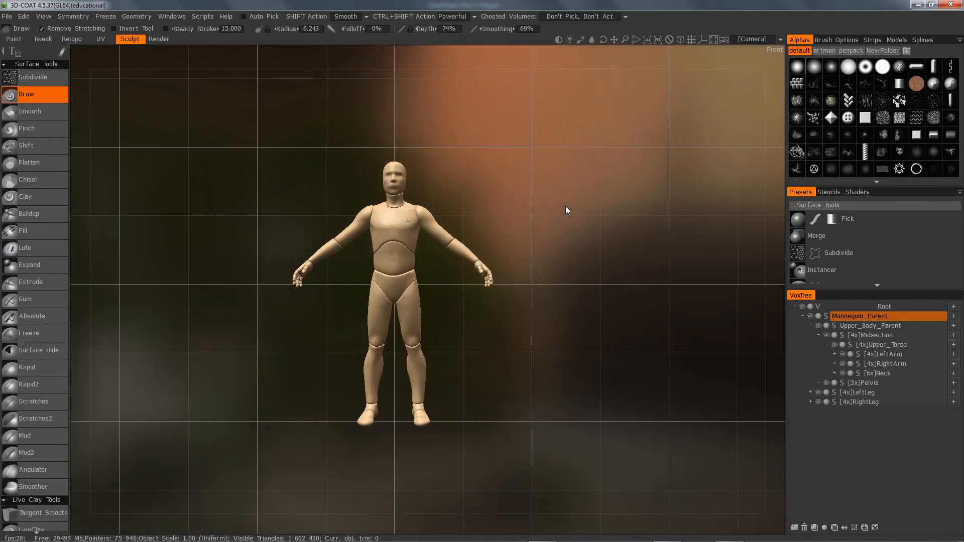
shift+drag(507, 385, 541, 271)
drag(518, 173, 469, 339)
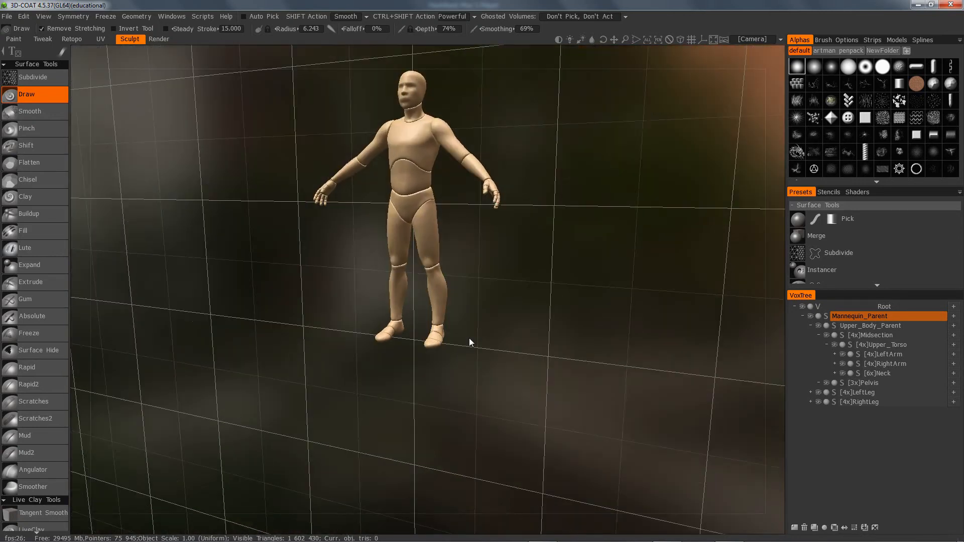
middle_drag(537, 249, 517, 284)
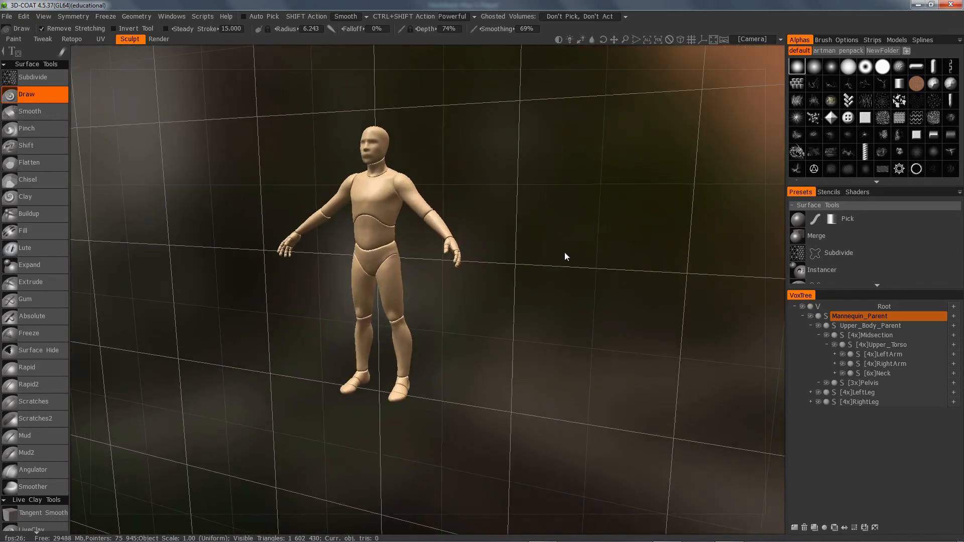
Set the viewport background to a vertical gradient and orbit the mannequin slightly against it.
click(781, 40)
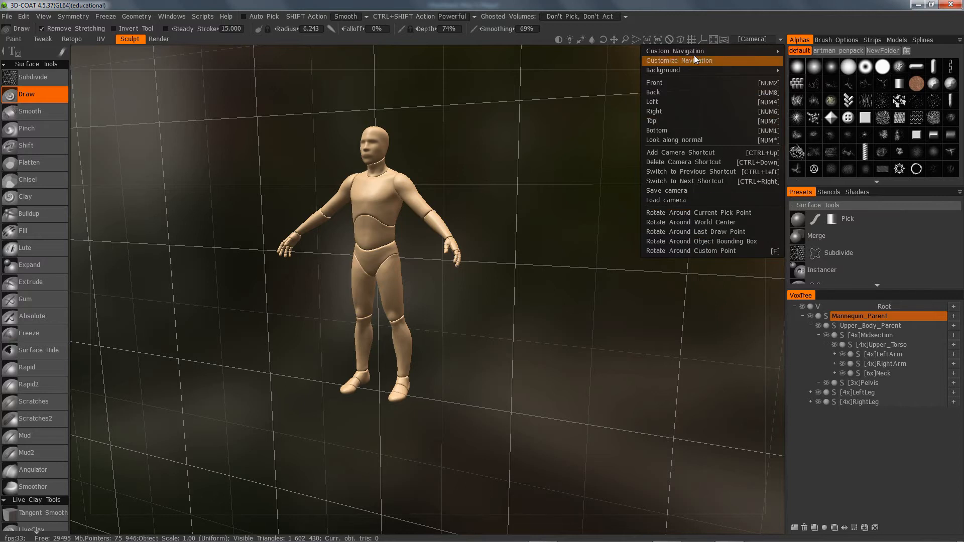
mouse_move(693, 52)
mouse_move(683, 68)
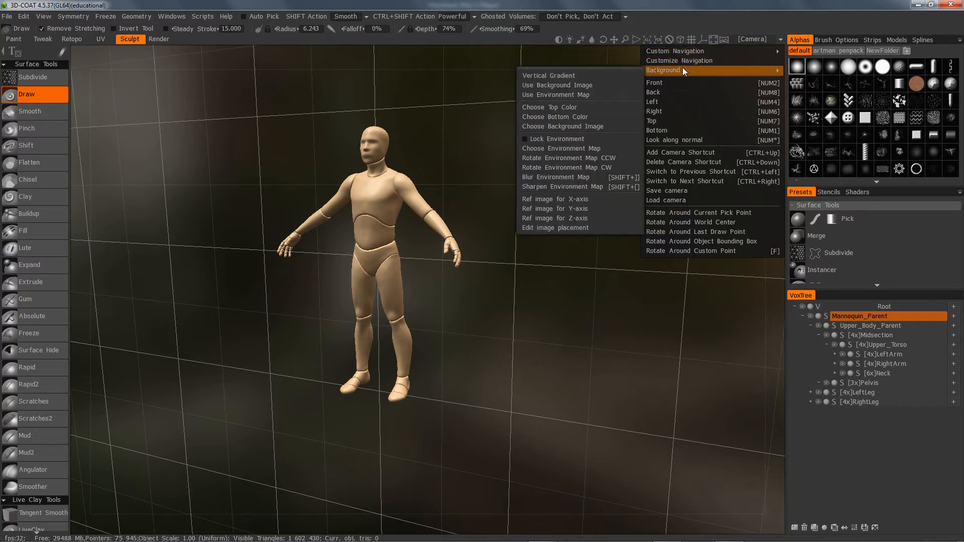
click(560, 75)
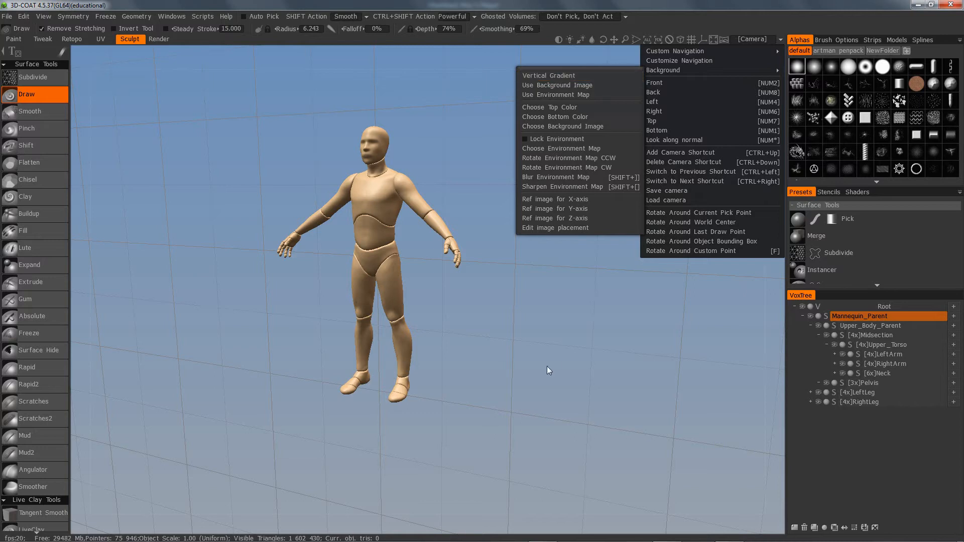
drag(557, 358, 586, 338)
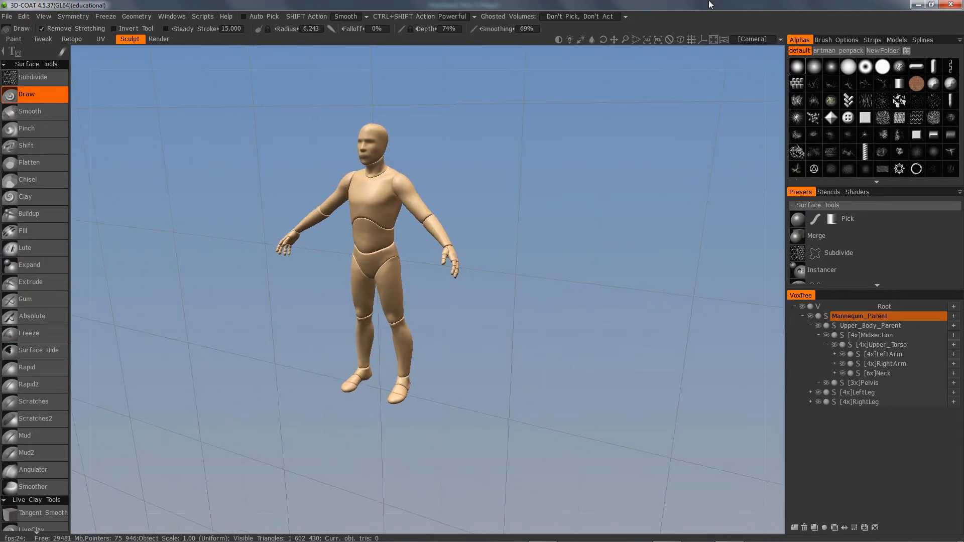
Switch the angled mannequin view to orthographic projection and back to perspective.
click(680, 40)
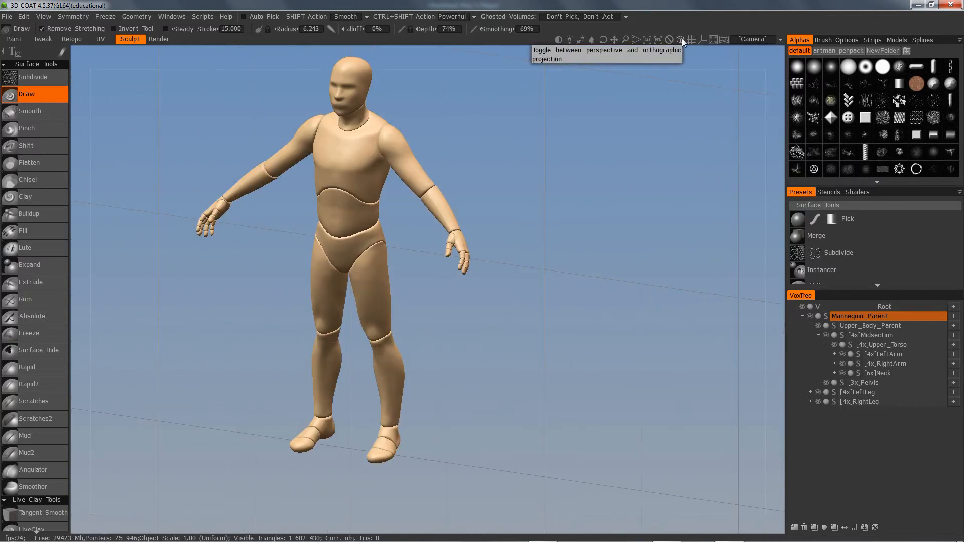
click(677, 40)
drag(535, 265, 557, 232)
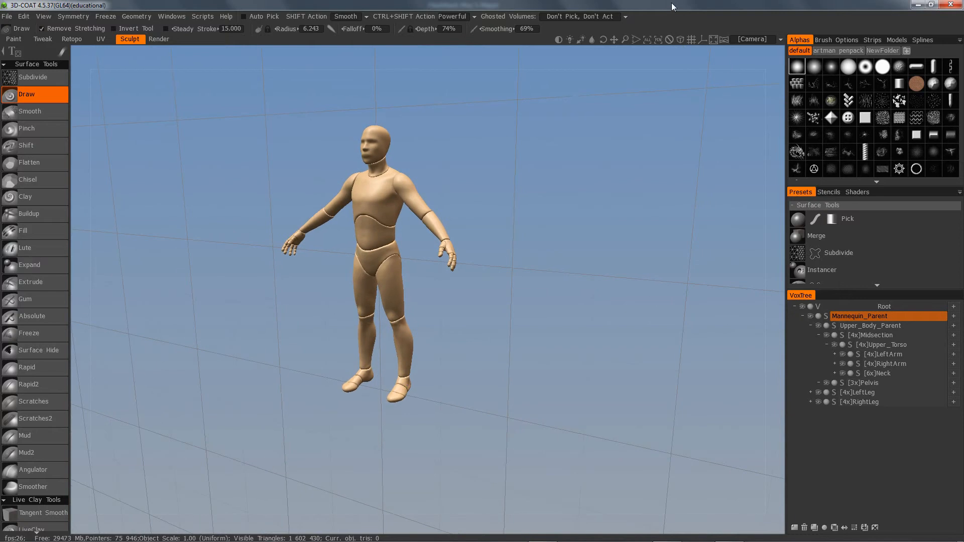
Use the environment map as the viewport background and turn on Lock Environment.
click(780, 40)
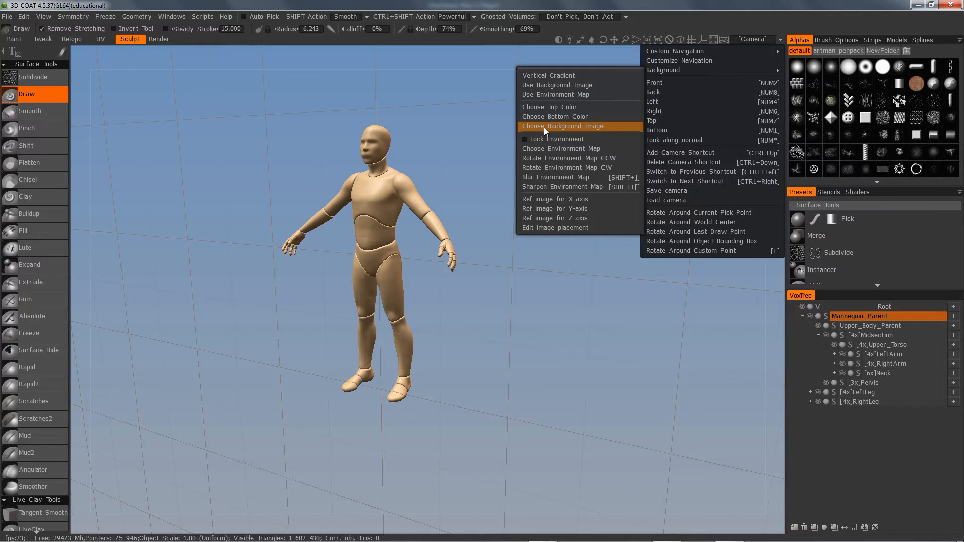
click(559, 94)
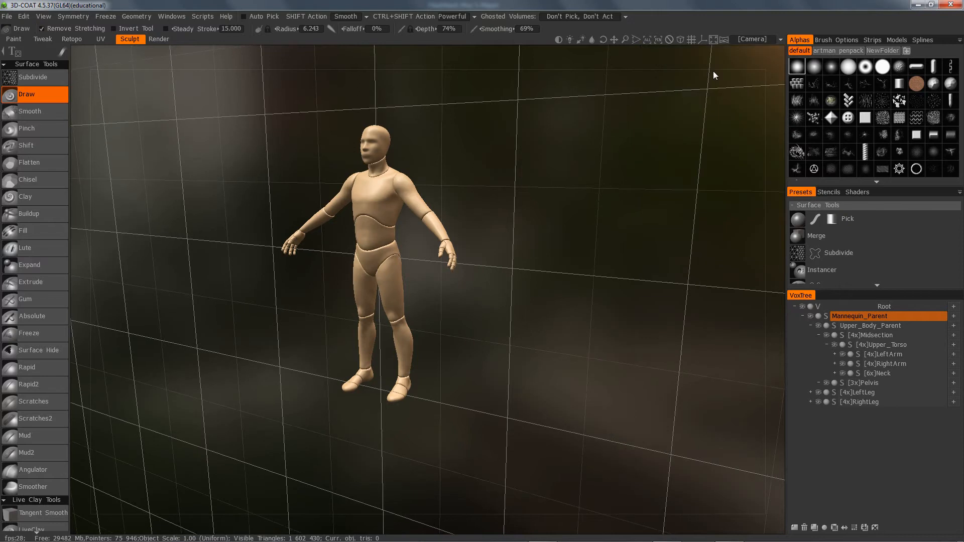
click(777, 41)
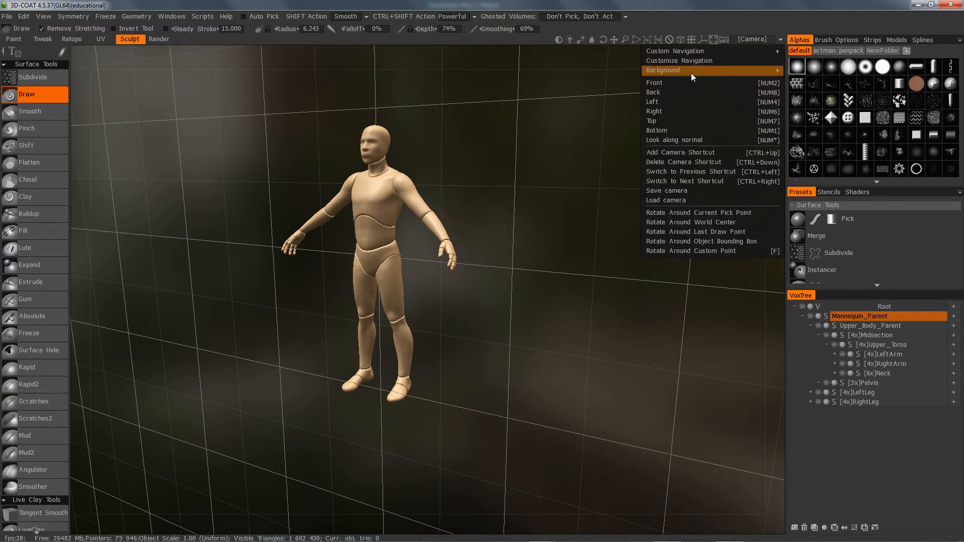
mouse_move(688, 70)
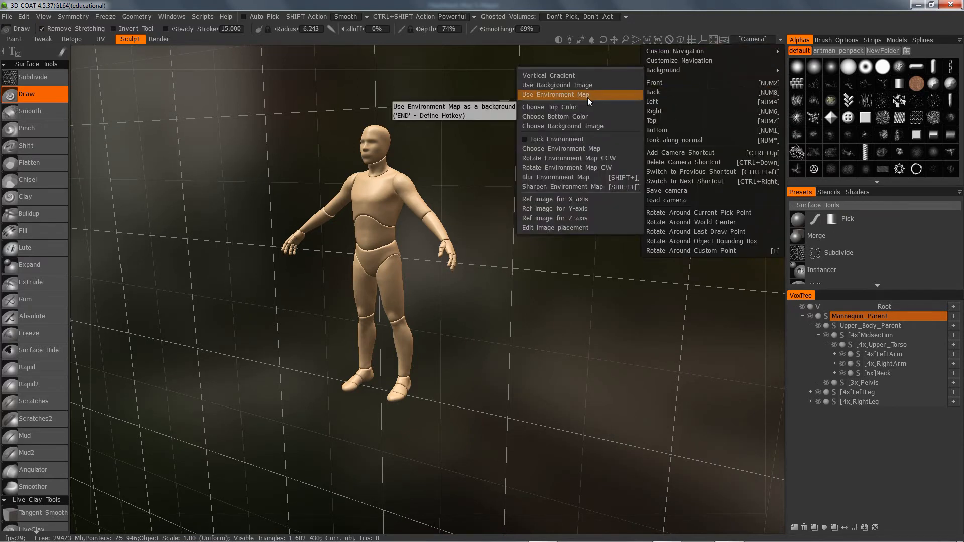
click(523, 138)
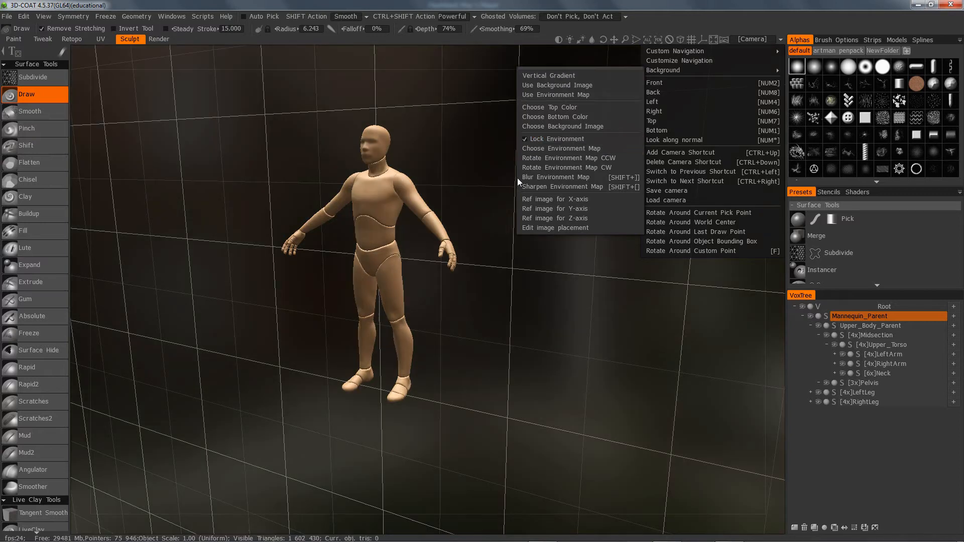
mouse_move(536, 333)
mouse_down()
mouse_move(560, 332)
mouse_move(490, 330)
mouse_move(543, 330)
mouse_up()
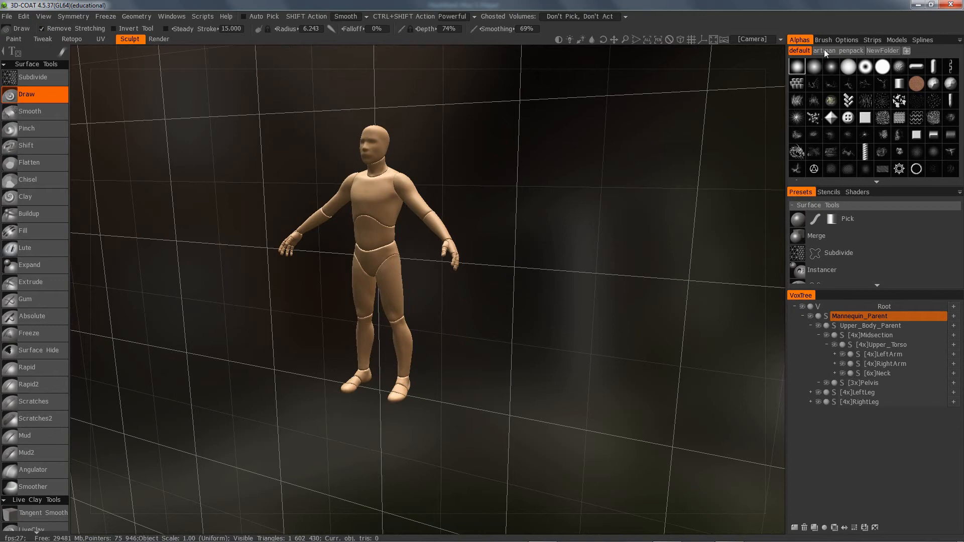
Examine the camera's background options for the environment map and the X, Y and Z axis reference images.
click(779, 40)
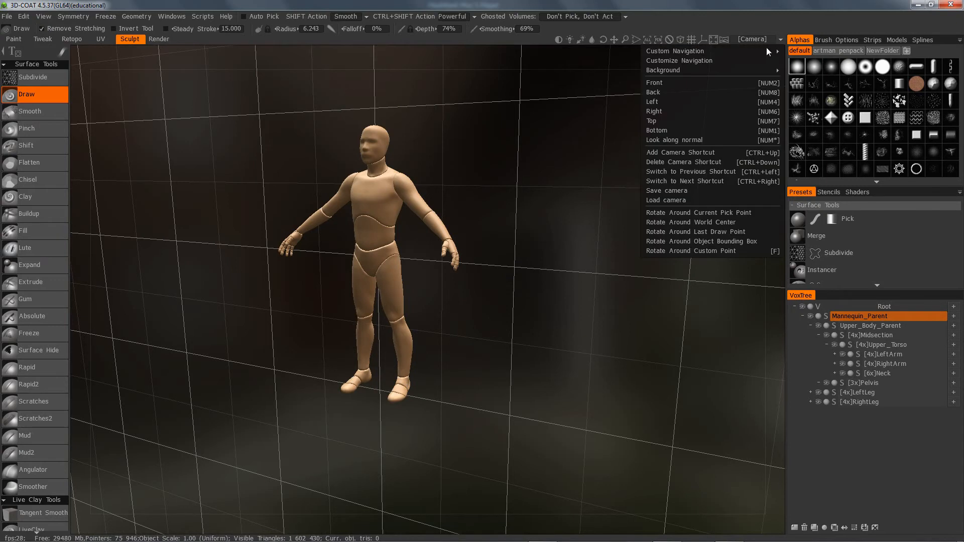
mouse_move(711, 69)
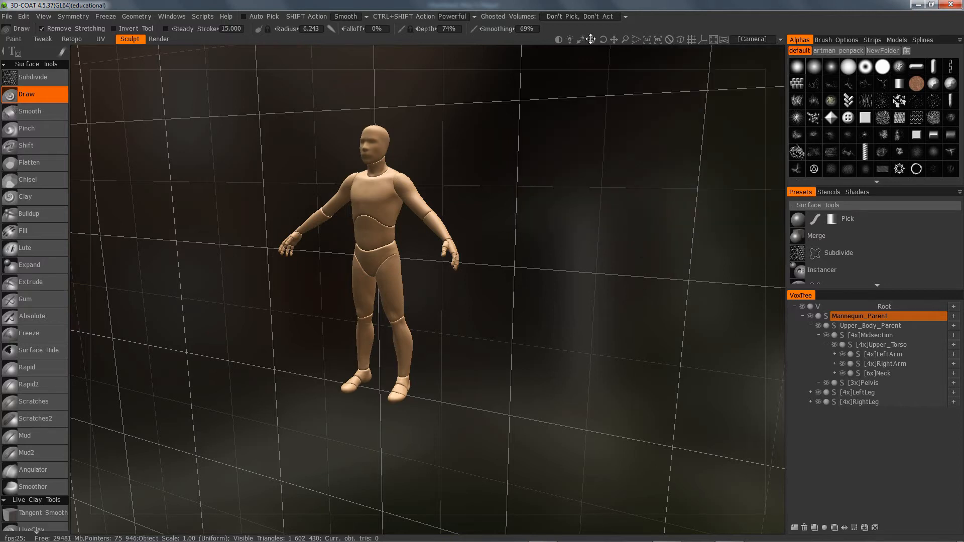
click(780, 39)
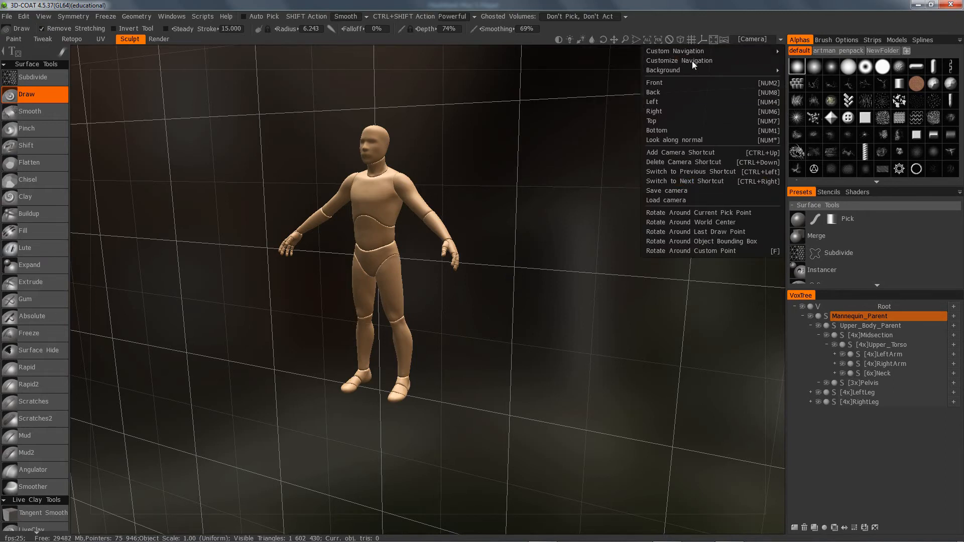
mouse_move(683, 71)
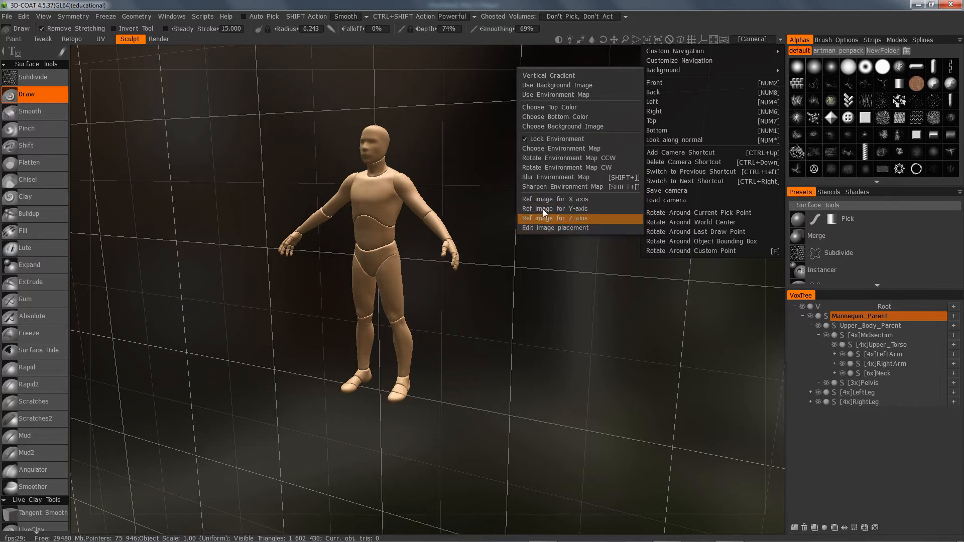
click(541, 275)
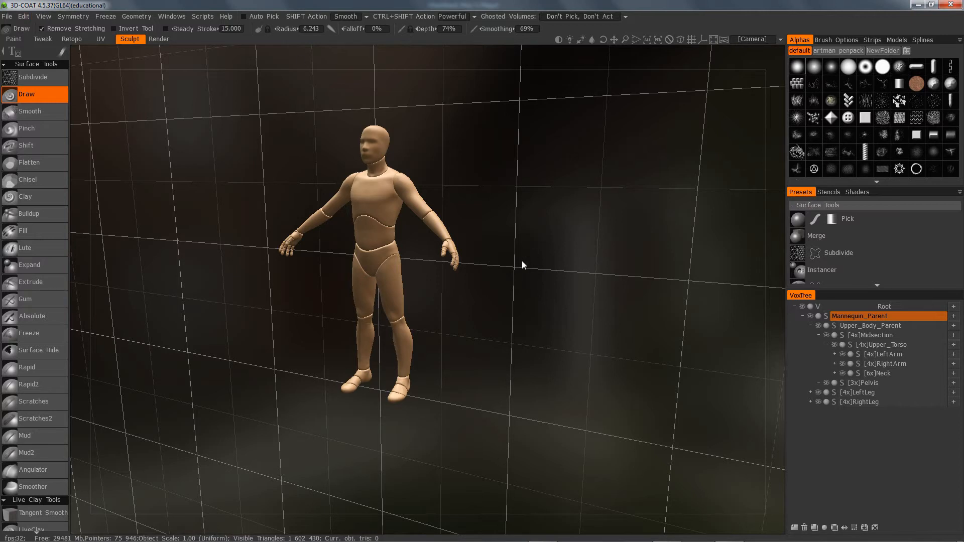
Activate the Transform tool from the Adjust tools for the Mannequin_Parent layer.
drag(538, 365, 610, 361)
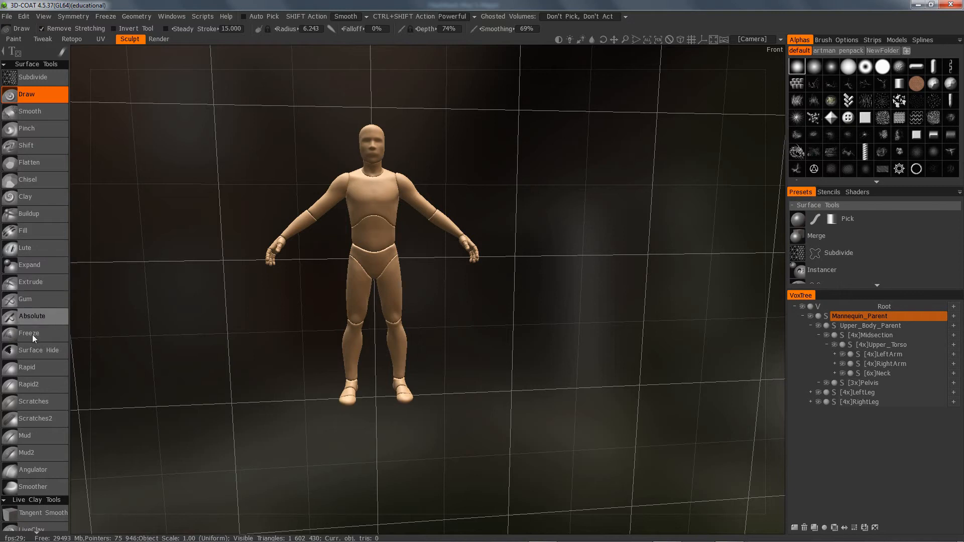
scroll(40, 386, down, 5)
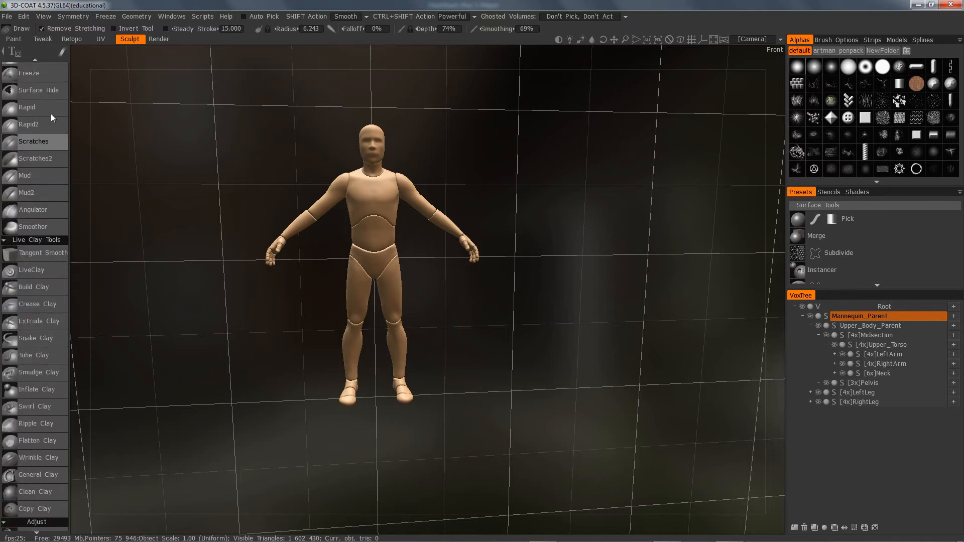
scroll(51, 114, down, 1)
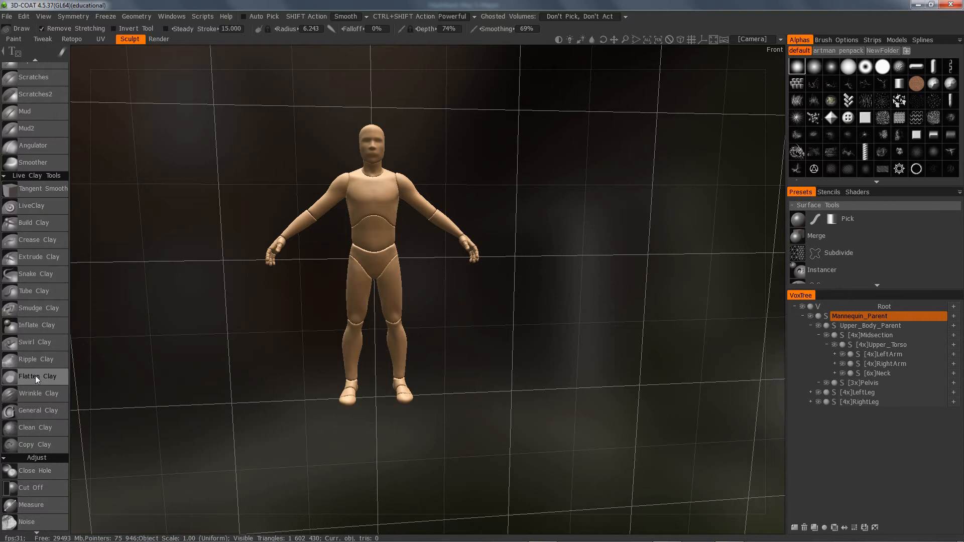
scroll(36, 377, down, 2)
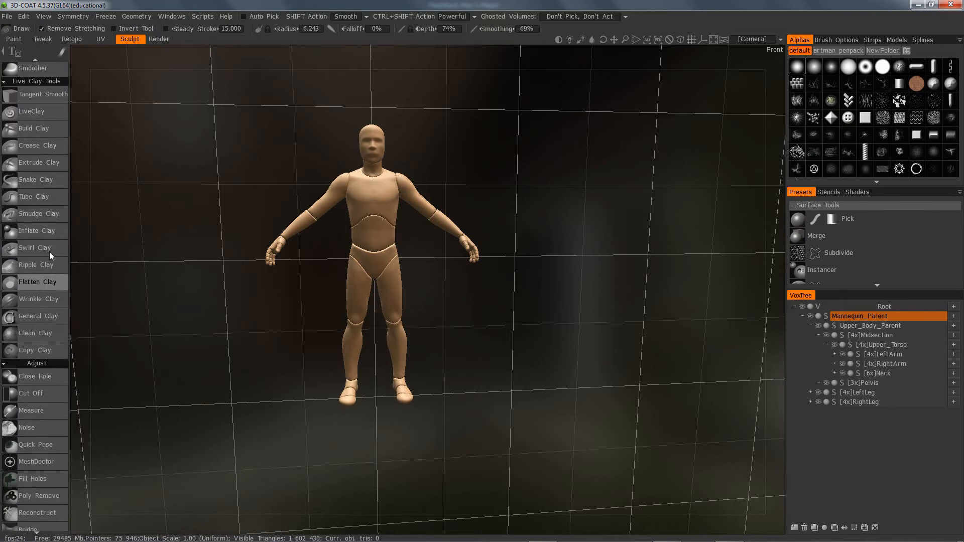
scroll(49, 252, down, 4)
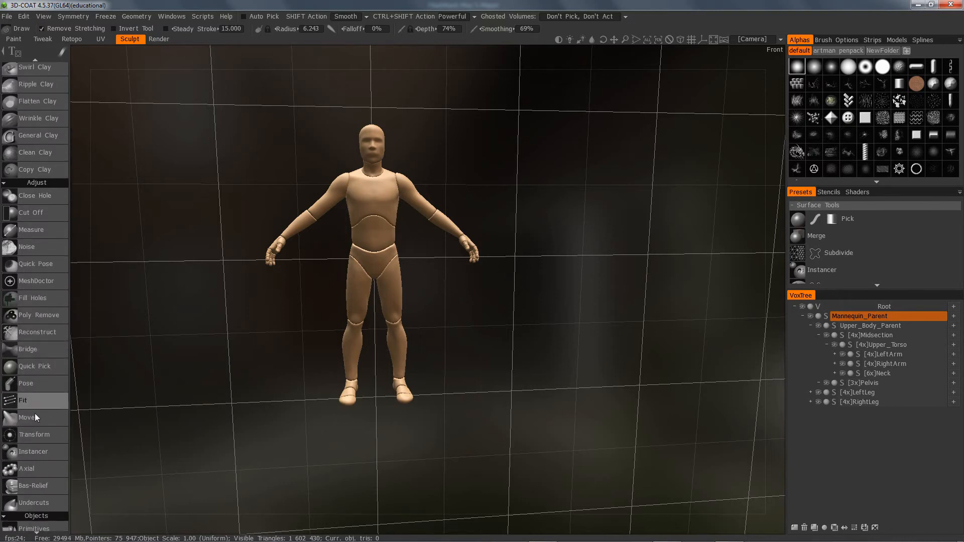
scroll(34, 414, down, 4)
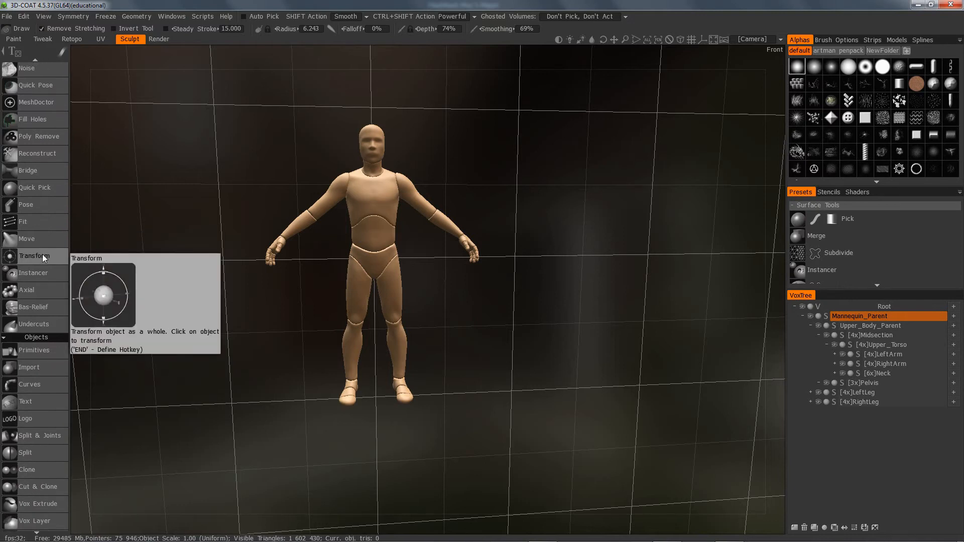
click(41, 256)
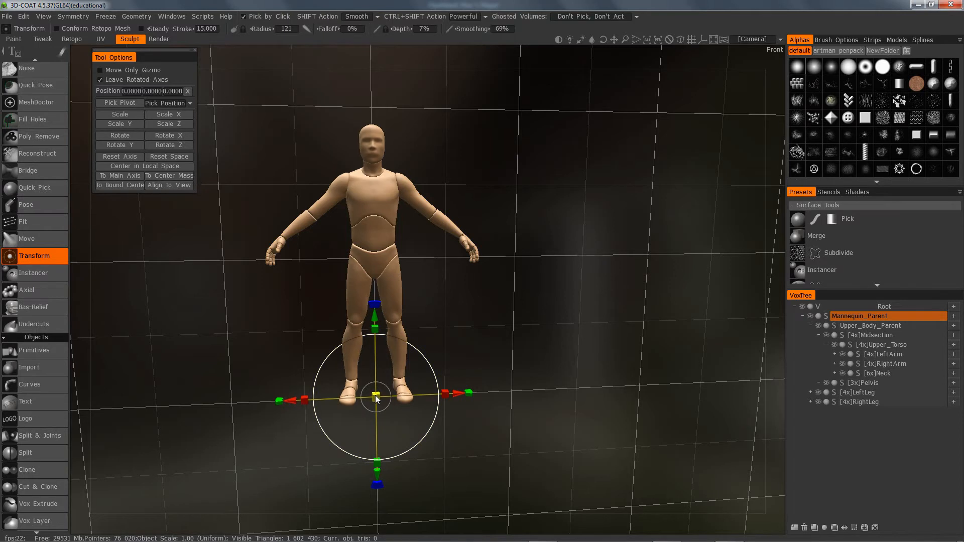
Scale the mannequin down uniformly with the Transform gizmo, and try shifting it along the X axis before zeroing its position.
drag(377, 394, 369, 395)
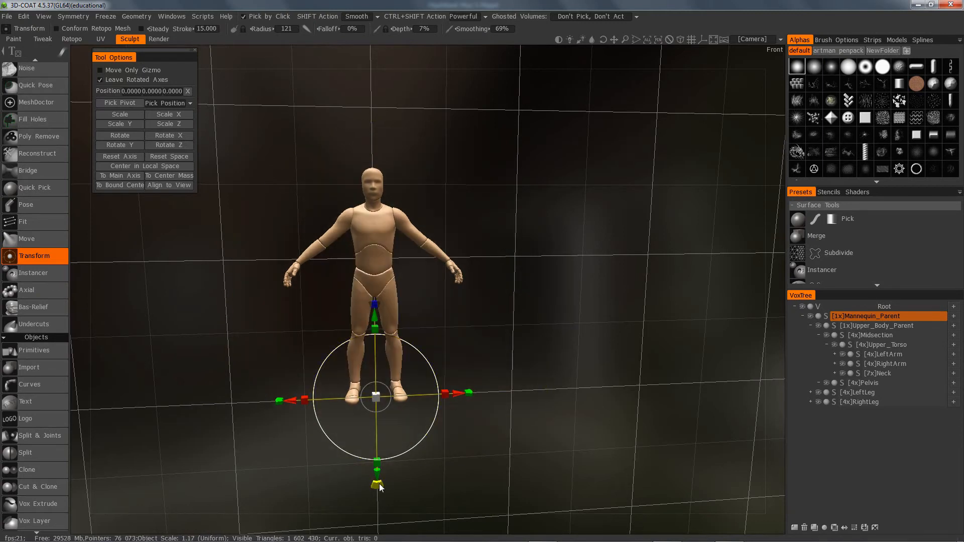
drag(379, 487, 380, 488)
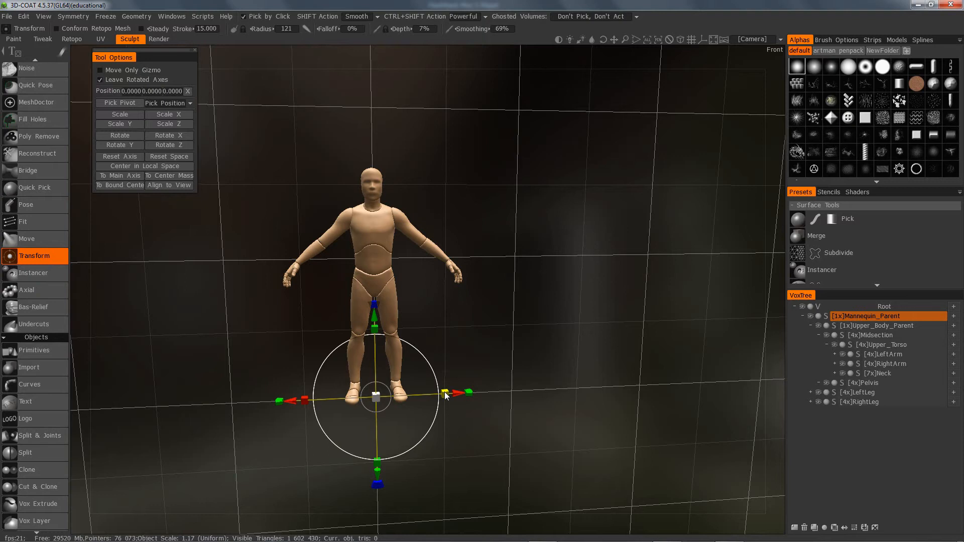
drag(445, 392, 444, 397)
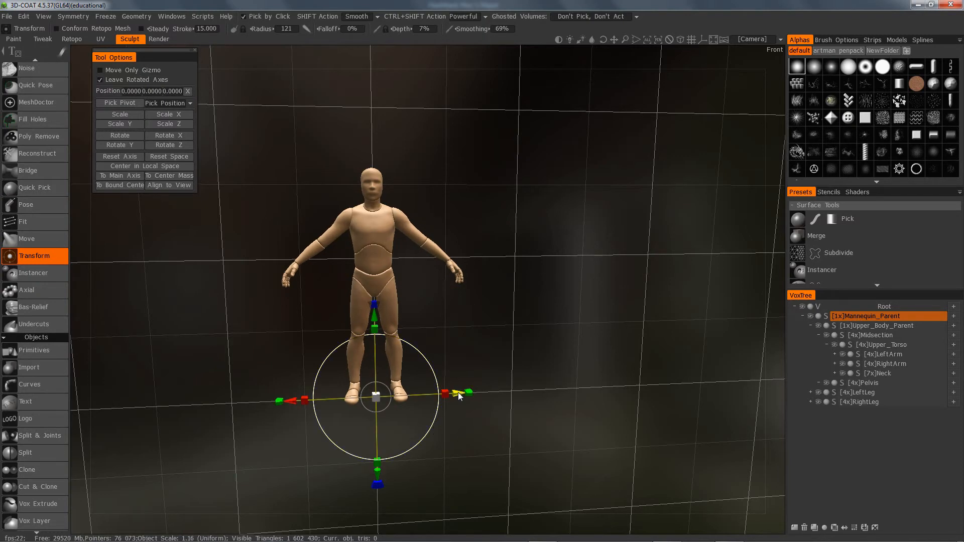
mouse_move(459, 394)
mouse_down()
mouse_move(471, 396)
mouse_move(440, 404)
mouse_move(473, 402)
mouse_move(461, 397)
mouse_up()
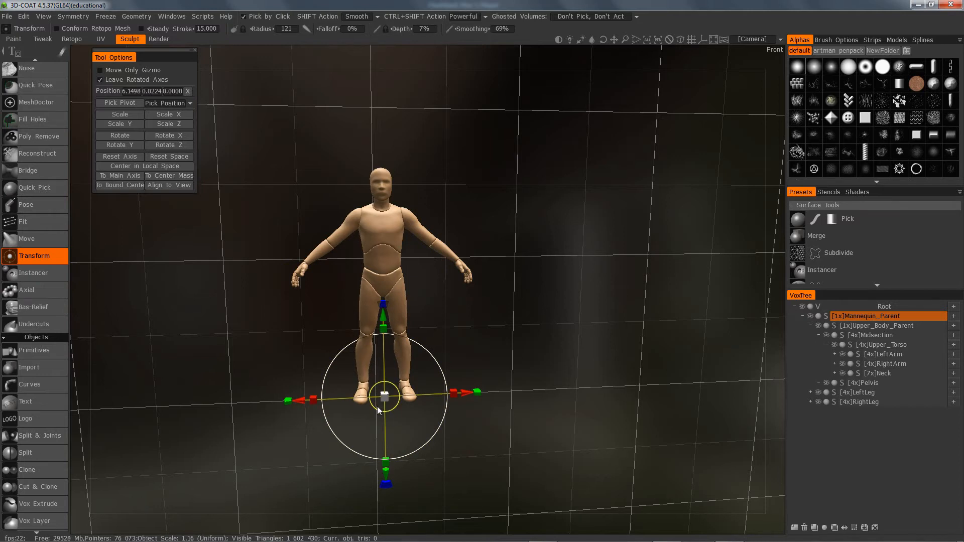
click(188, 91)
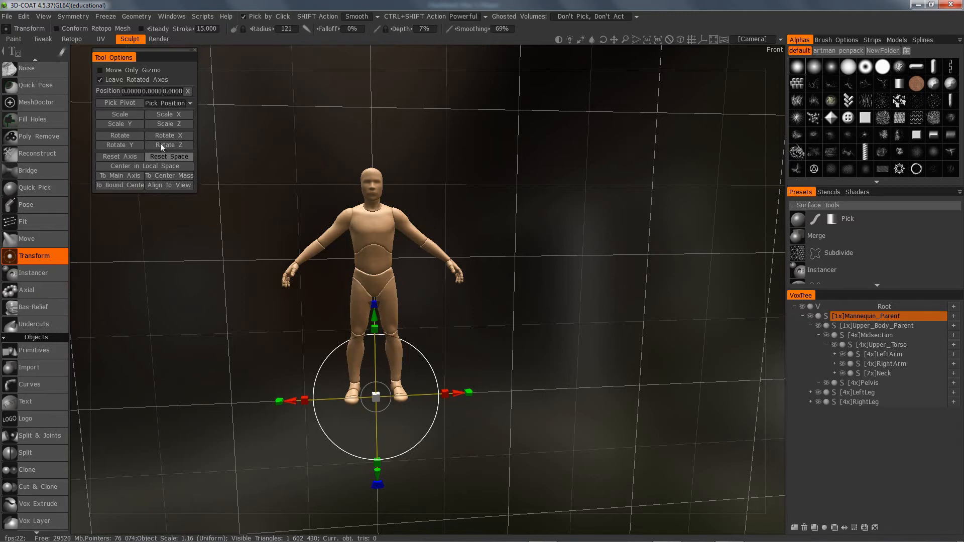
Relocate the Transform gizmo to the mannequin's center of mass and reset its position to zero.
click(171, 177)
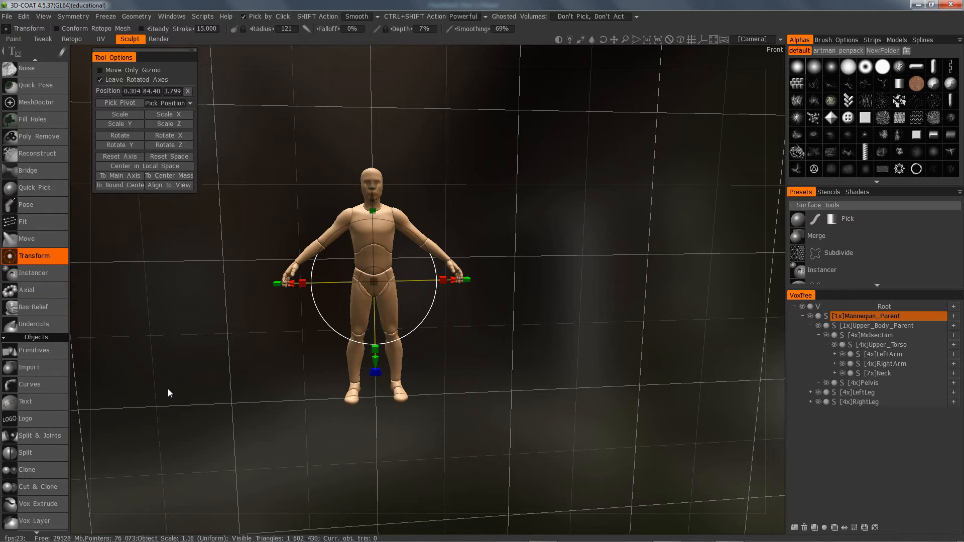
click(187, 91)
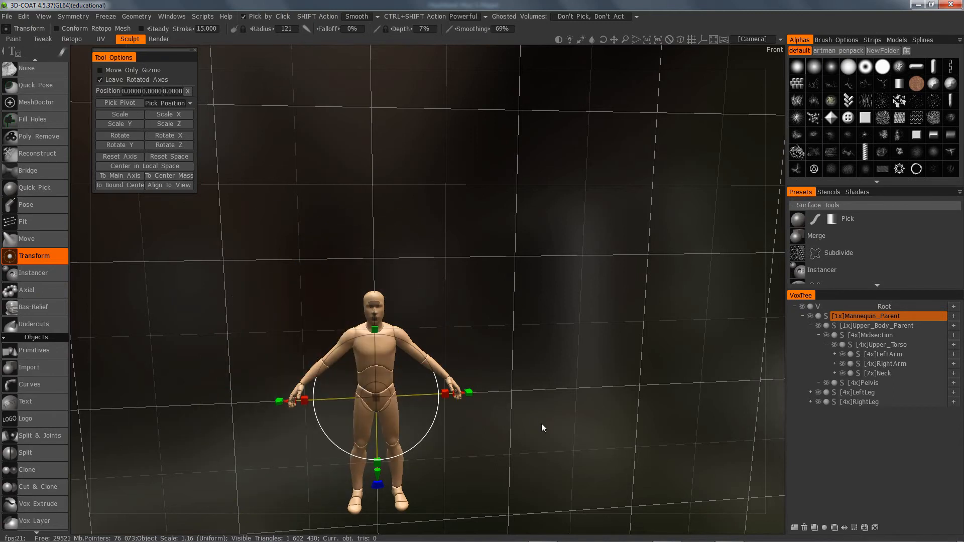
drag(538, 427, 324, 417)
Examine the sculpting tool list through the Surface, Live Clay, Adjust, Objects and Commands groups.
scroll(39, 298, up, 5)
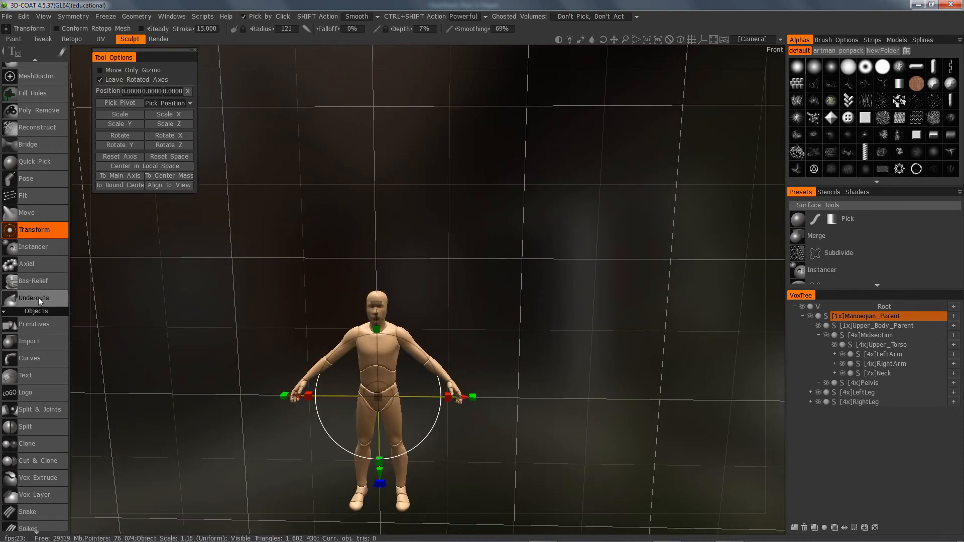
scroll(29, 231, up, 5)
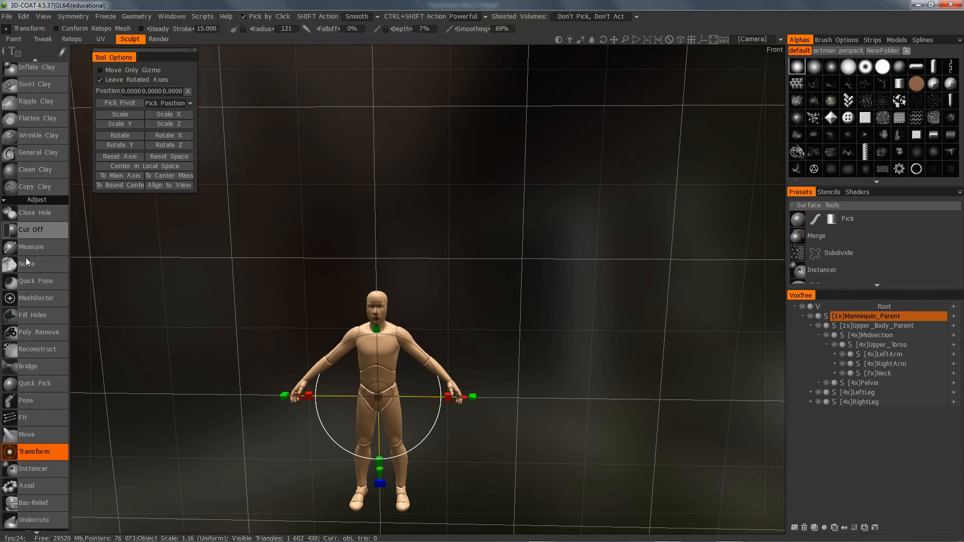
scroll(43, 373, up, 6)
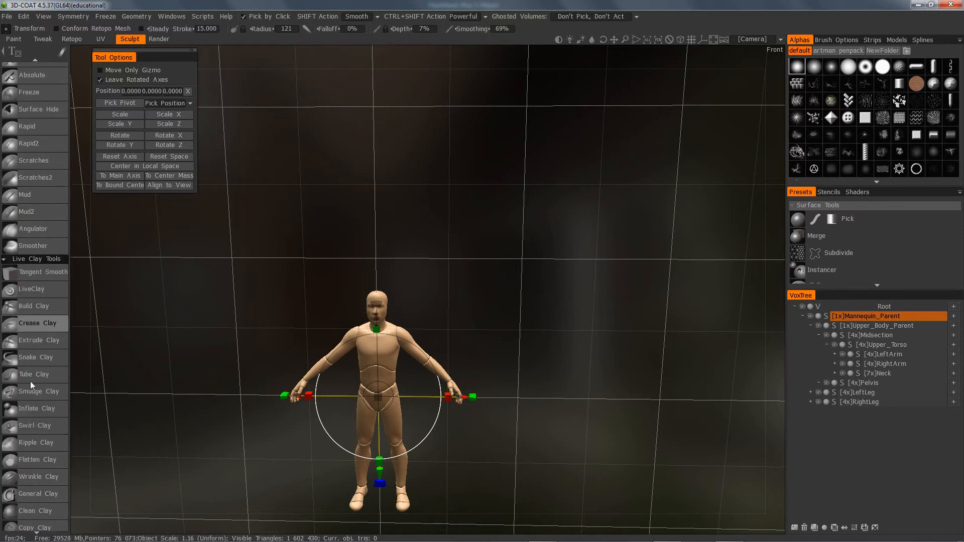
scroll(29, 510, up, 5)
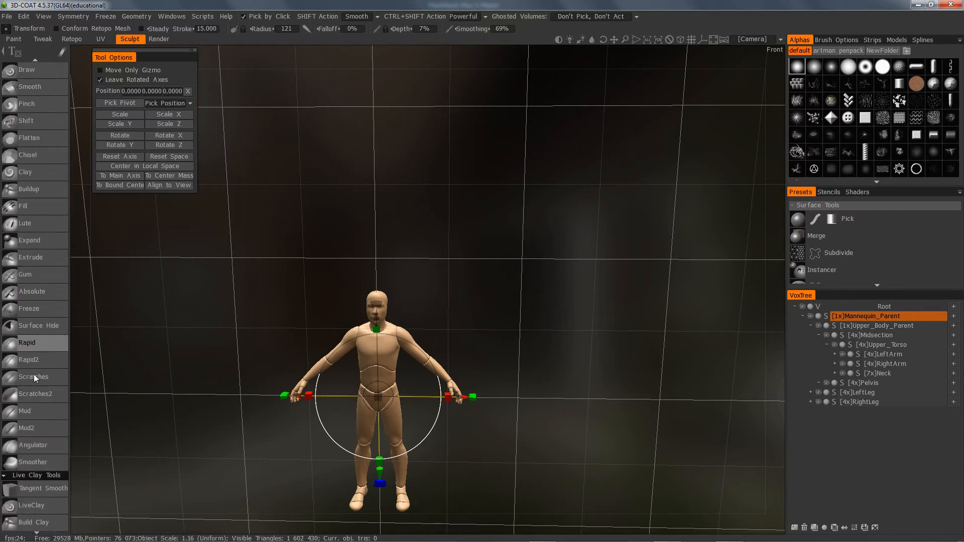
scroll(29, 395, down, 1)
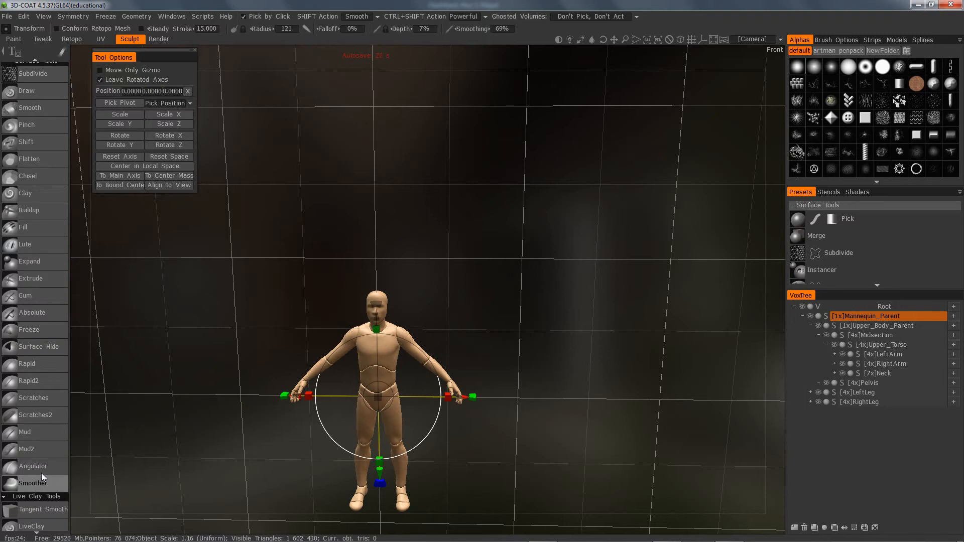
drag(44, 485, 58, 122)
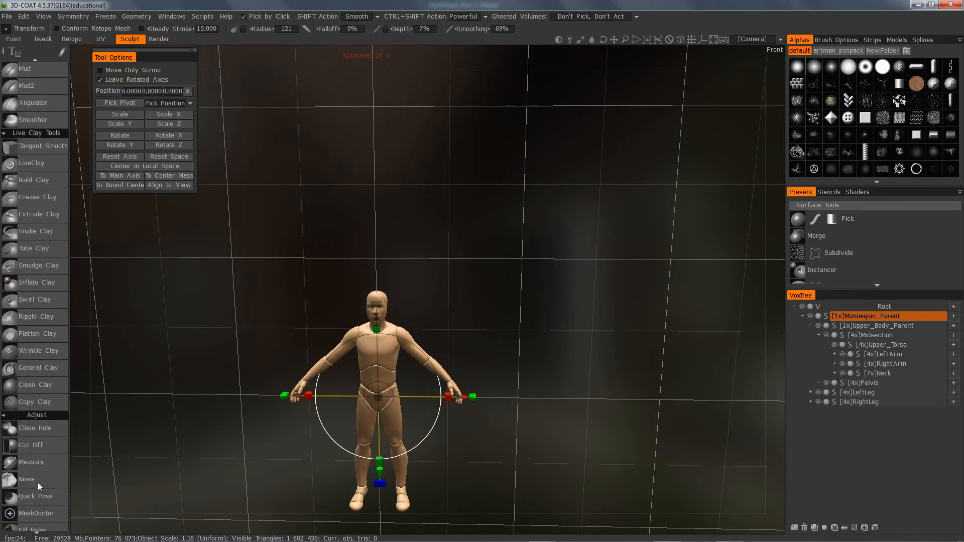
drag(39, 462, 56, 270)
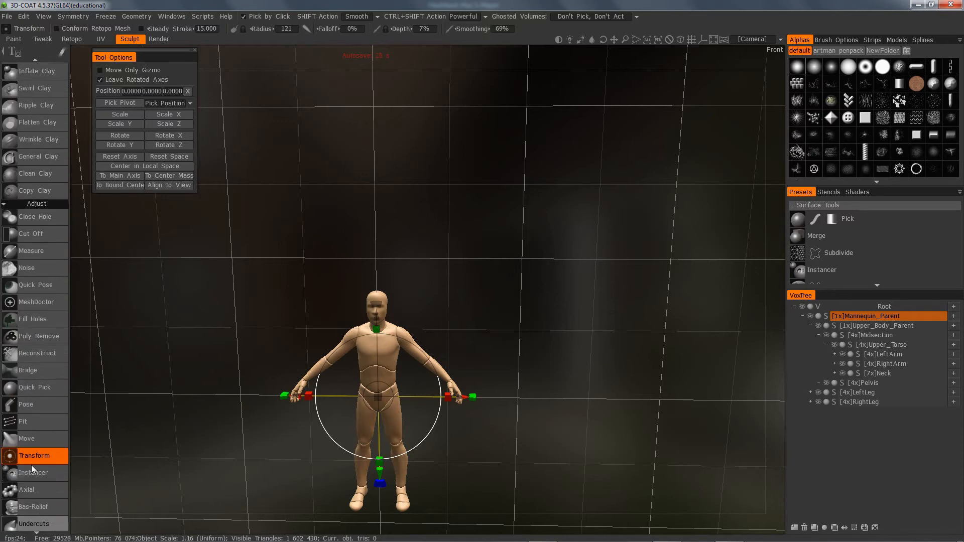
drag(37, 401, 37, 228)
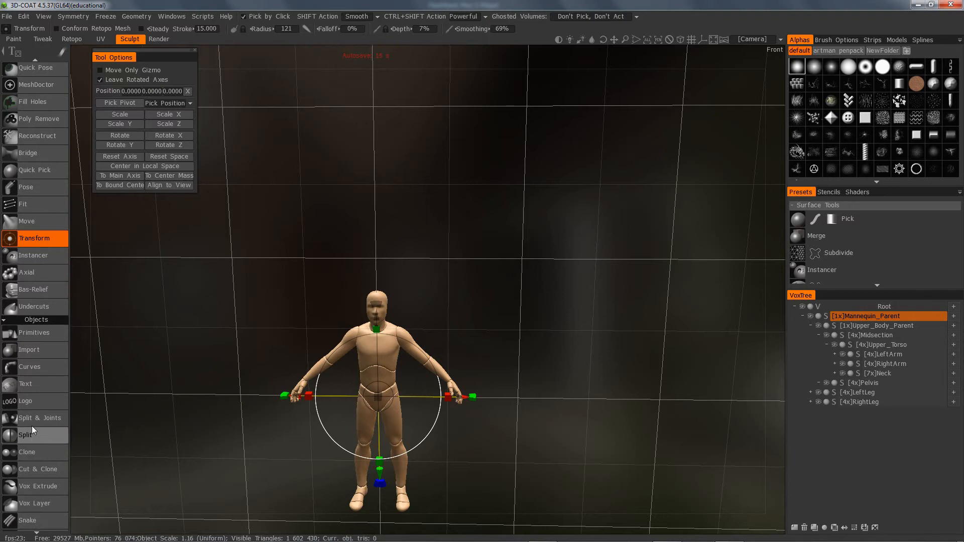
drag(33, 429, 34, 279)
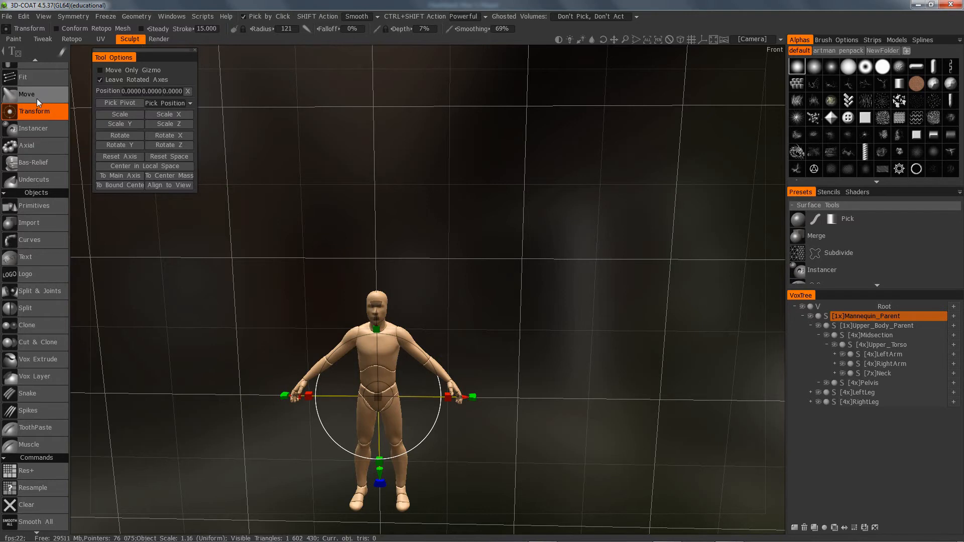
scroll(45, 143, up, 5)
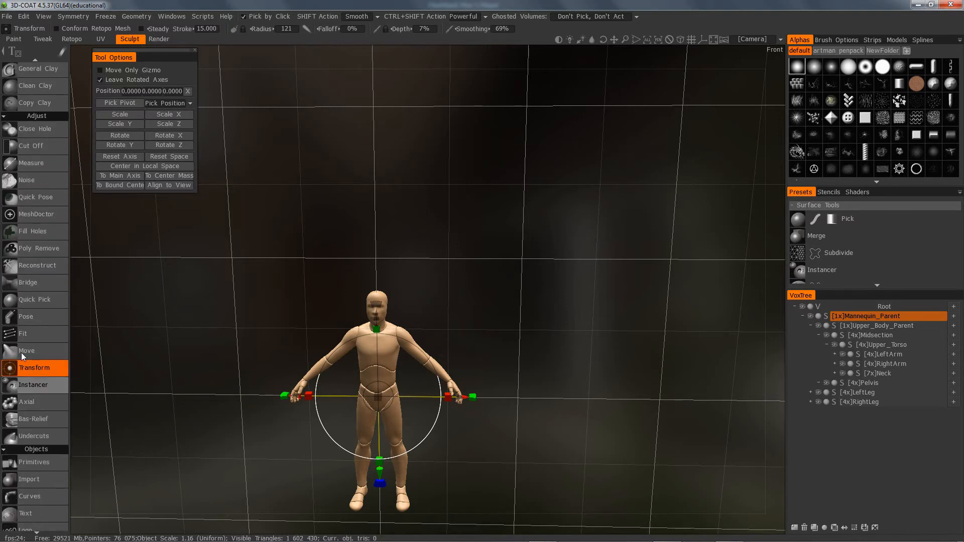
scroll(28, 246, up, 10)
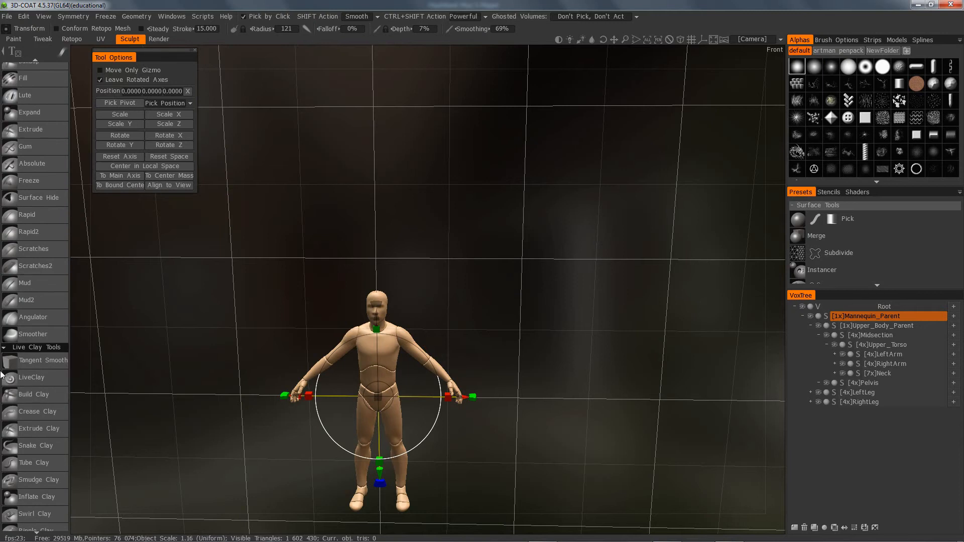
Activate the Fill surface tool and bring up the QuickAccess palette in the middle of the viewport.
click(38, 78)
right_drag(531, 410, 459, 344)
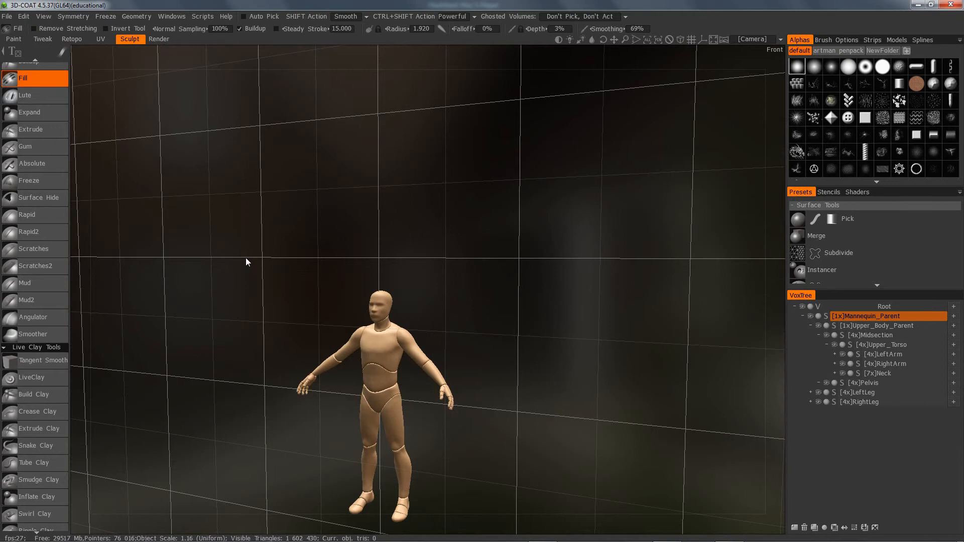
key(space)
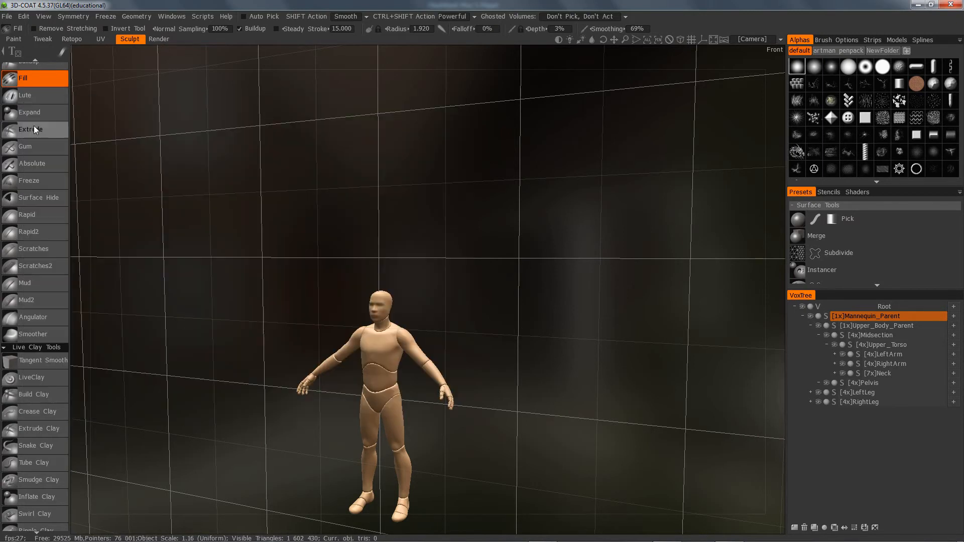
key(space)
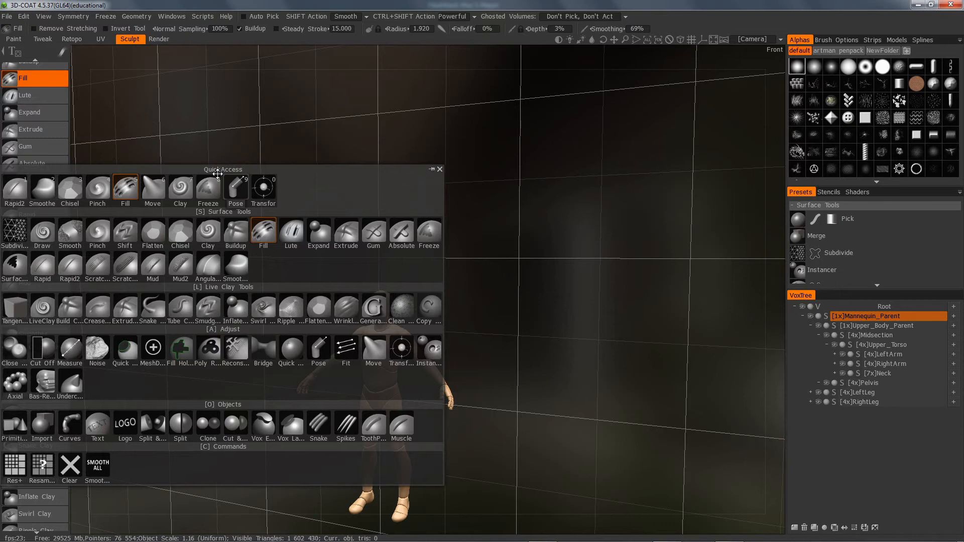
drag(325, 181, 545, 216)
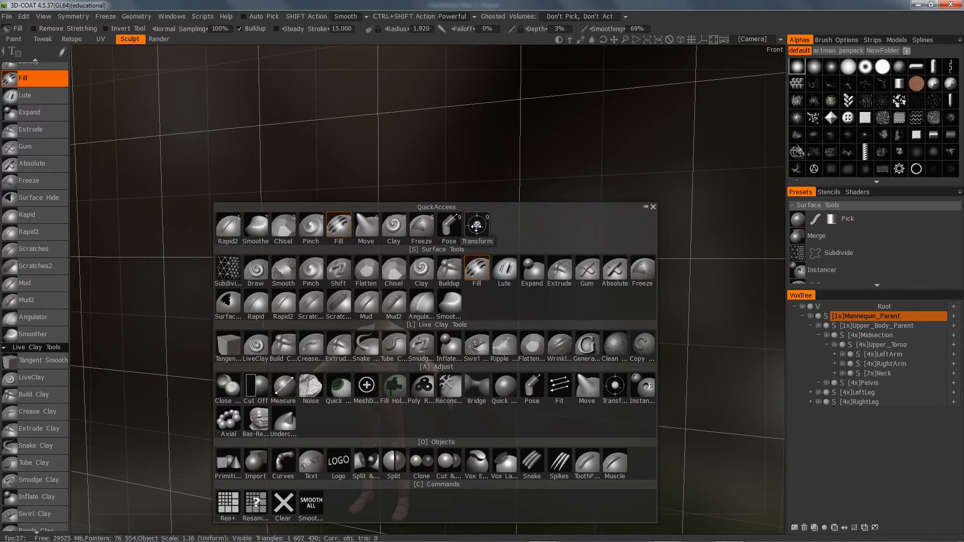
Remove Transform, Pose, Freeze and Clay from QuickAccess slots 0, 9, 8 and 7.
drag(476, 227, 529, 221)
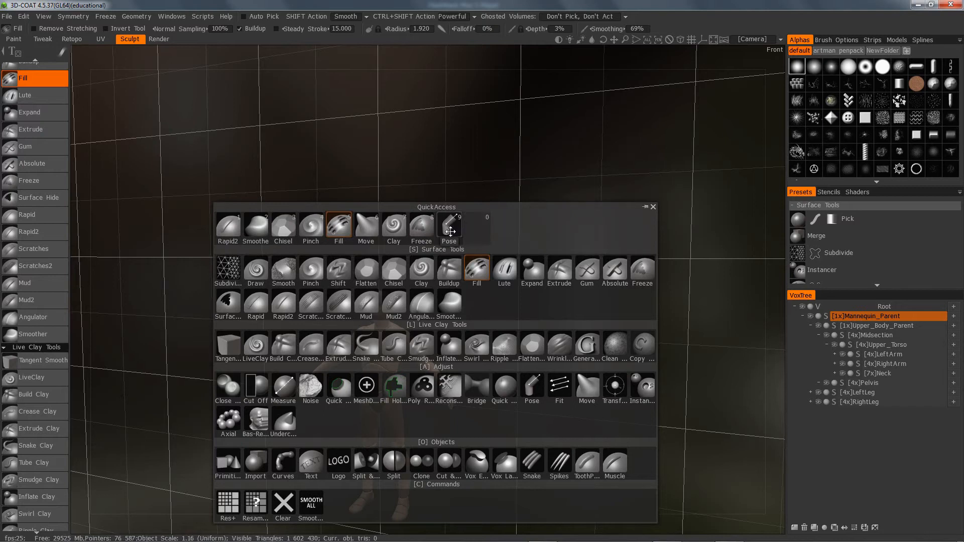
drag(449, 229, 523, 228)
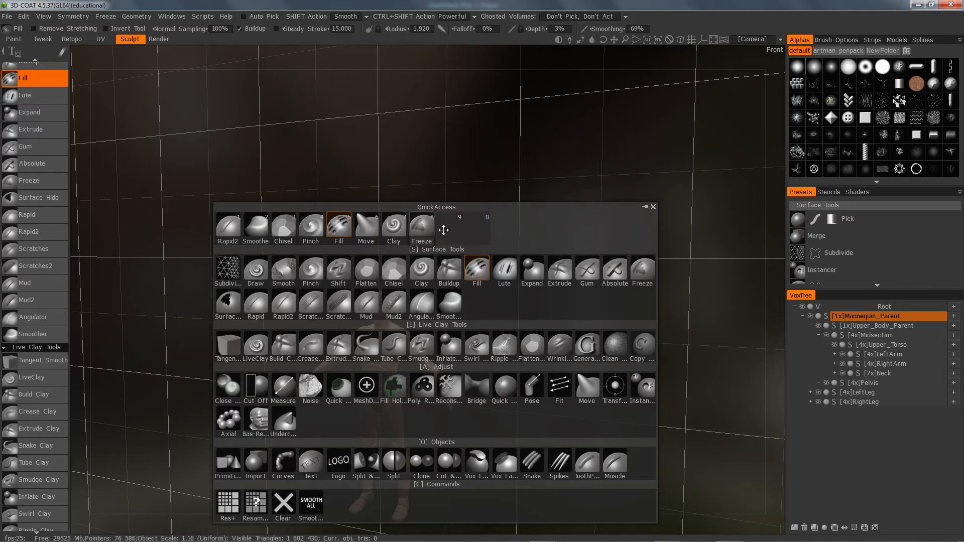
drag(422, 229, 524, 225)
drag(394, 226, 565, 229)
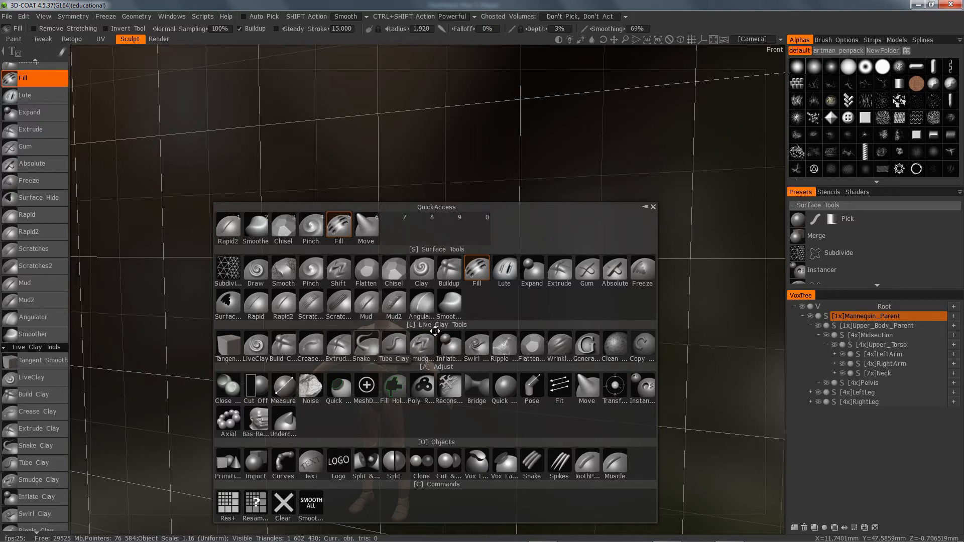
Assign Transform to QuickAccess slot 0 and Pose to slot 9, and close the palette.
drag(614, 386, 483, 234)
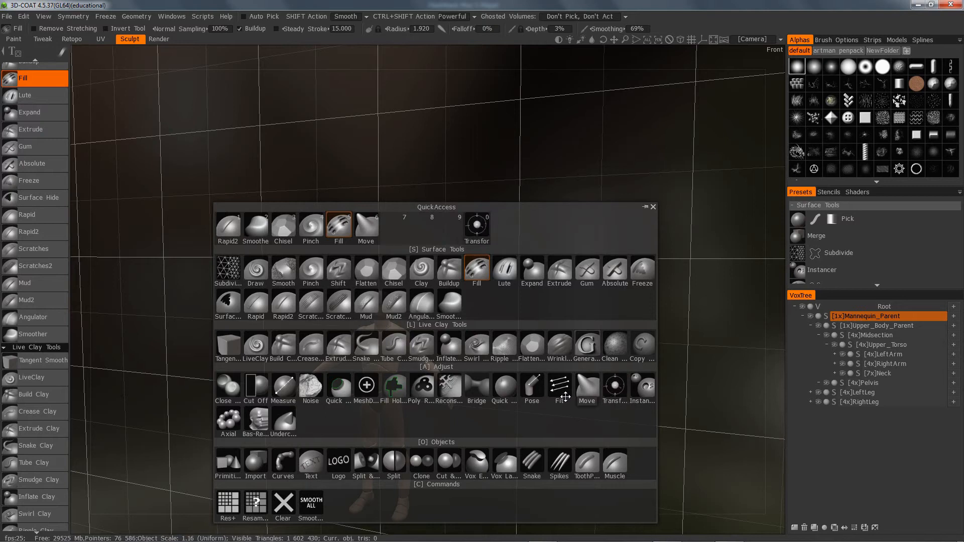
drag(531, 387, 448, 220)
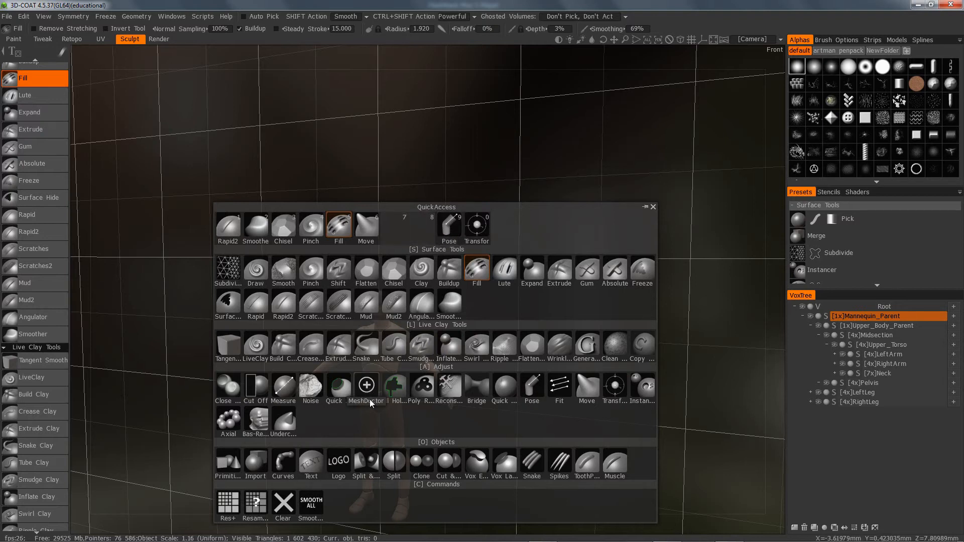
click(653, 207)
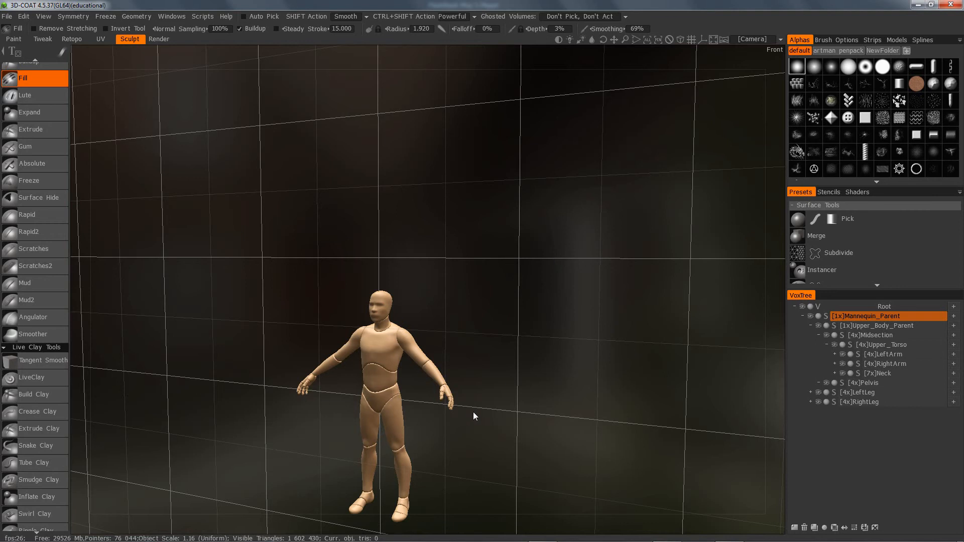
key(space)
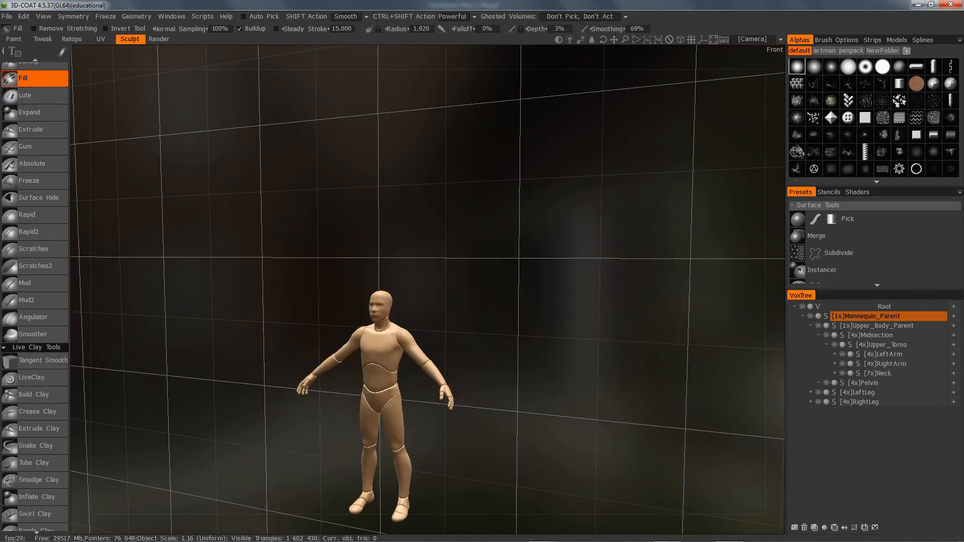
key(space)
Inspect the stroke mode options and the Surface Tools, hiding and restoring the sculpting tool list along the way.
click(60, 54)
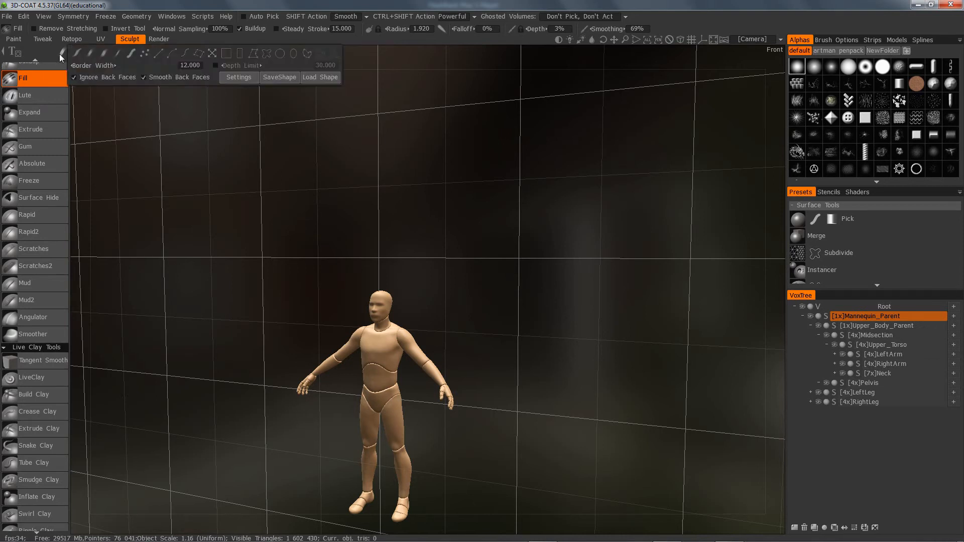
click(2, 60)
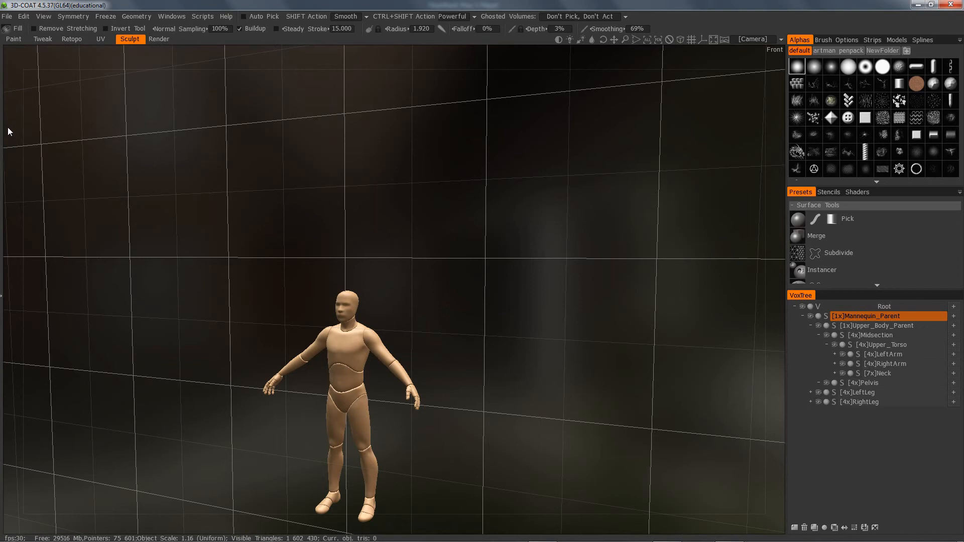
click(1, 145)
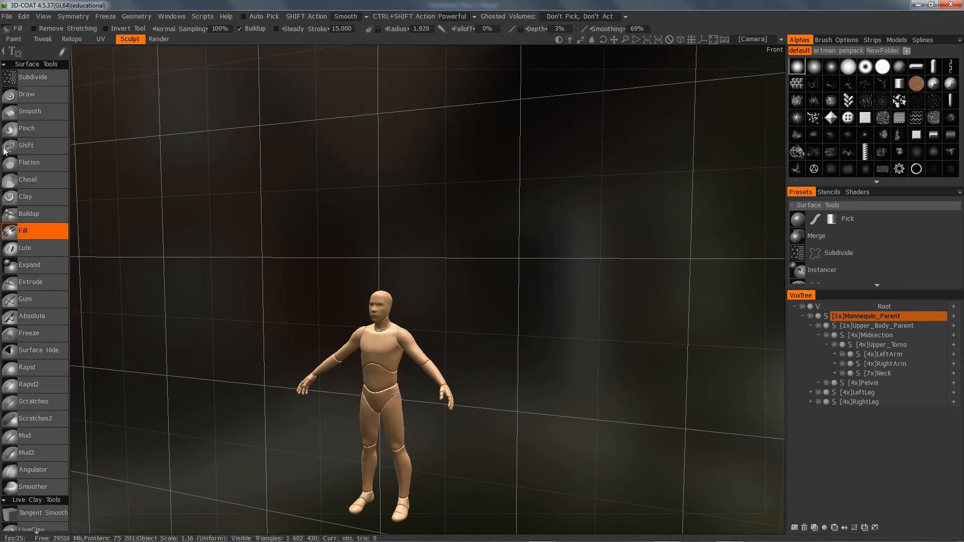
mouse_move(60, 55)
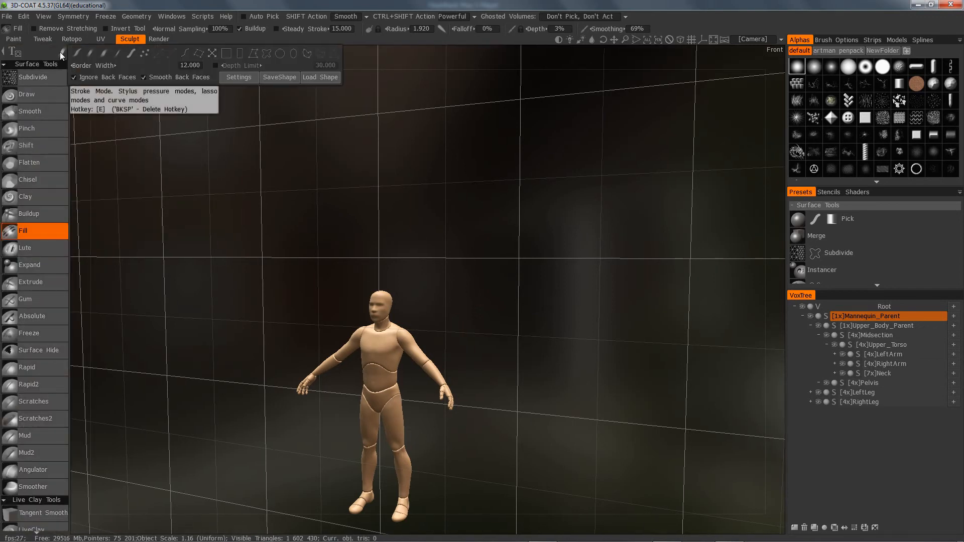
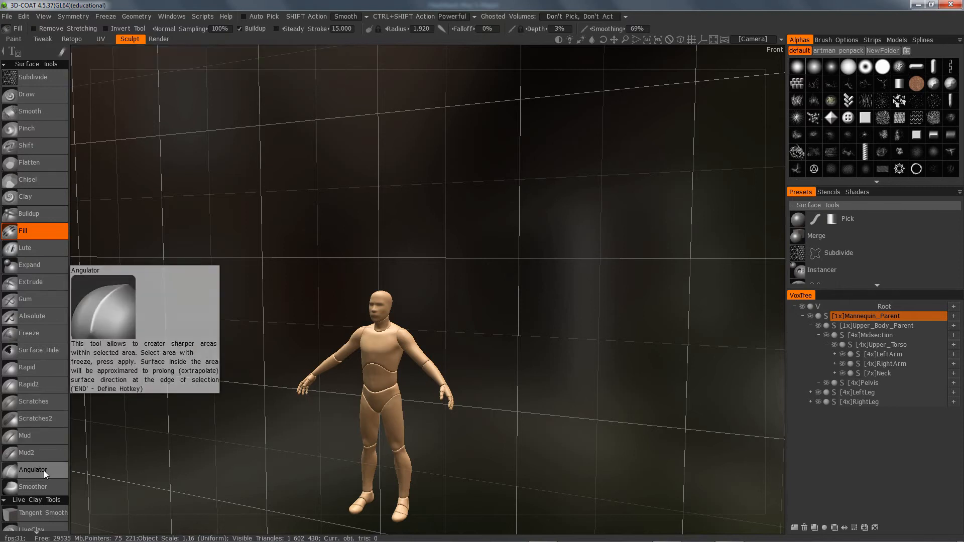
scroll(43, 468, down, 6)
scroll(29, 279, up, 5)
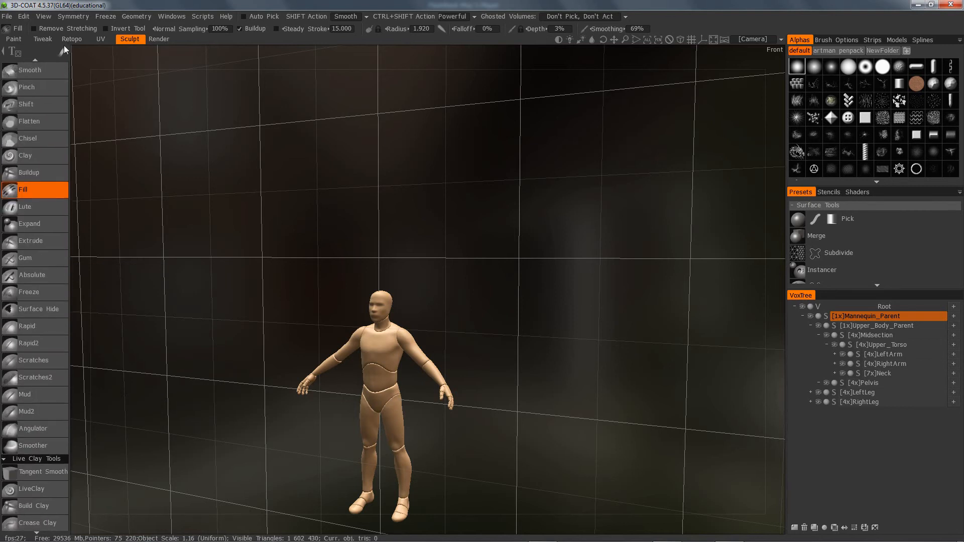
Look through the Brush Options, Strips, Models and Splines palettes and return to Alphas.
mouse_move(61, 50)
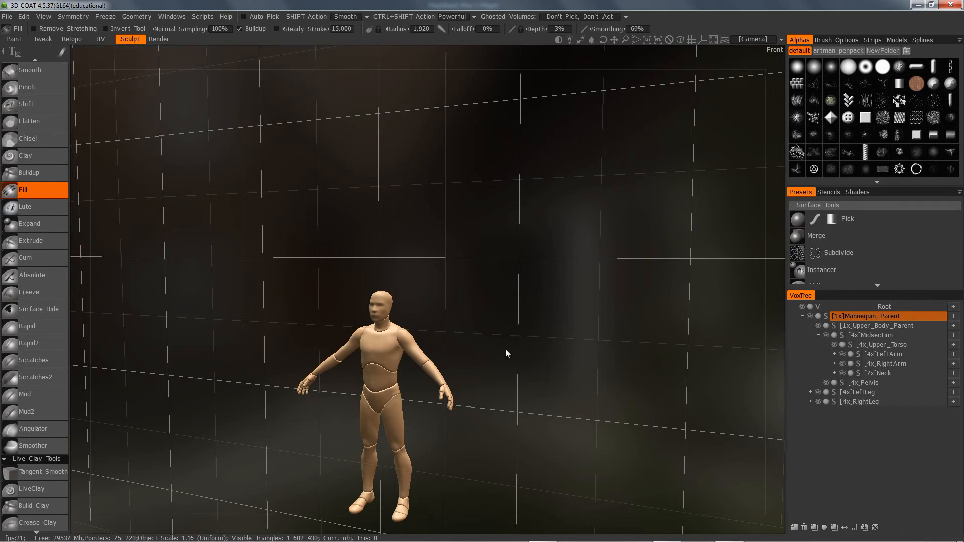
drag(506, 350, 450, 325)
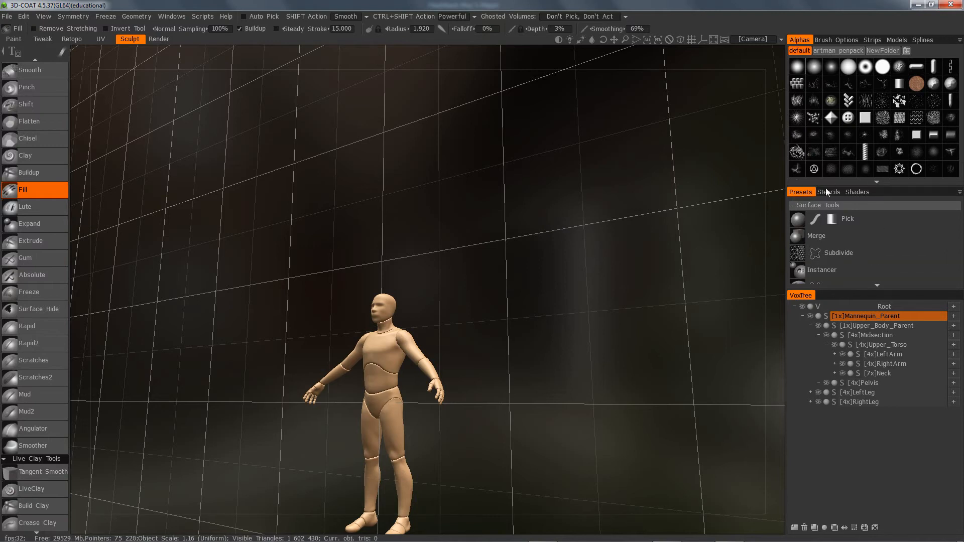
click(825, 40)
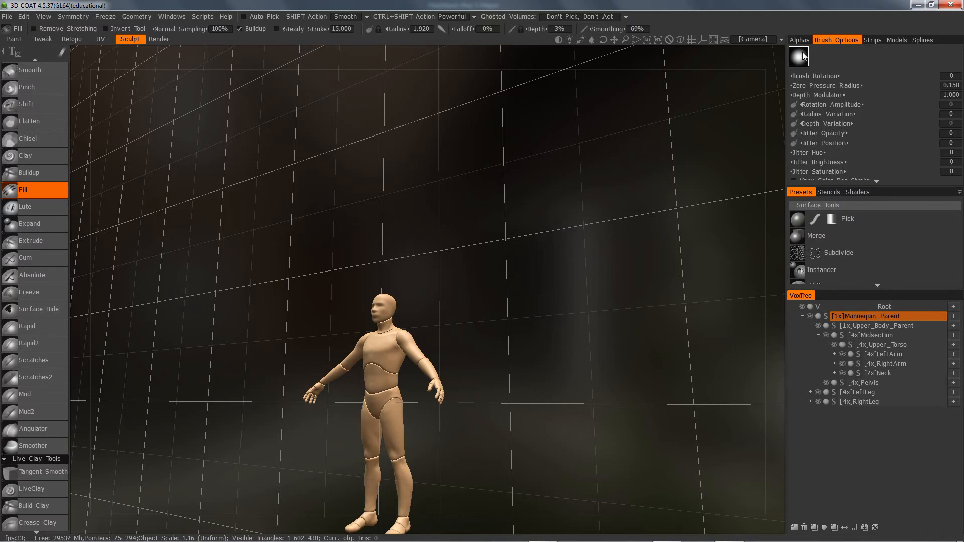
click(875, 40)
click(898, 40)
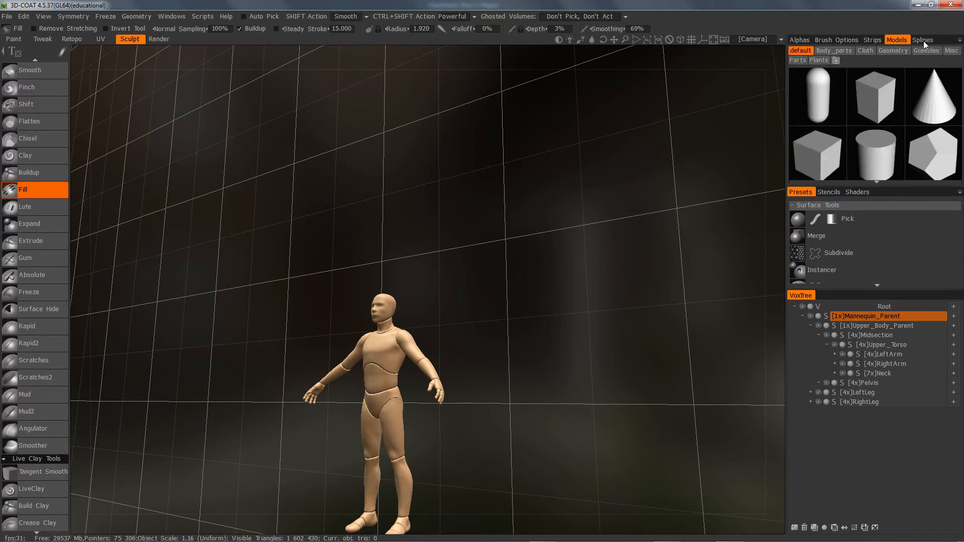
click(924, 40)
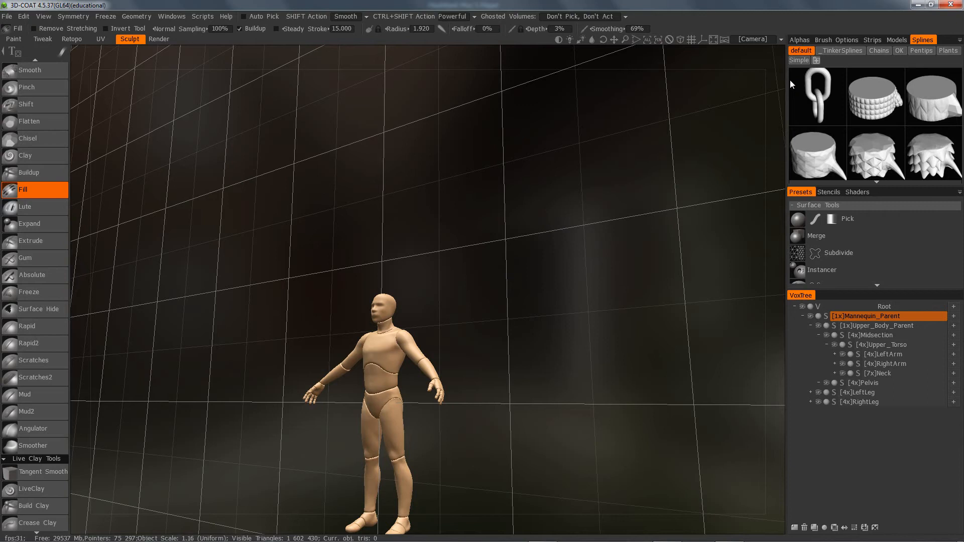
click(797, 39)
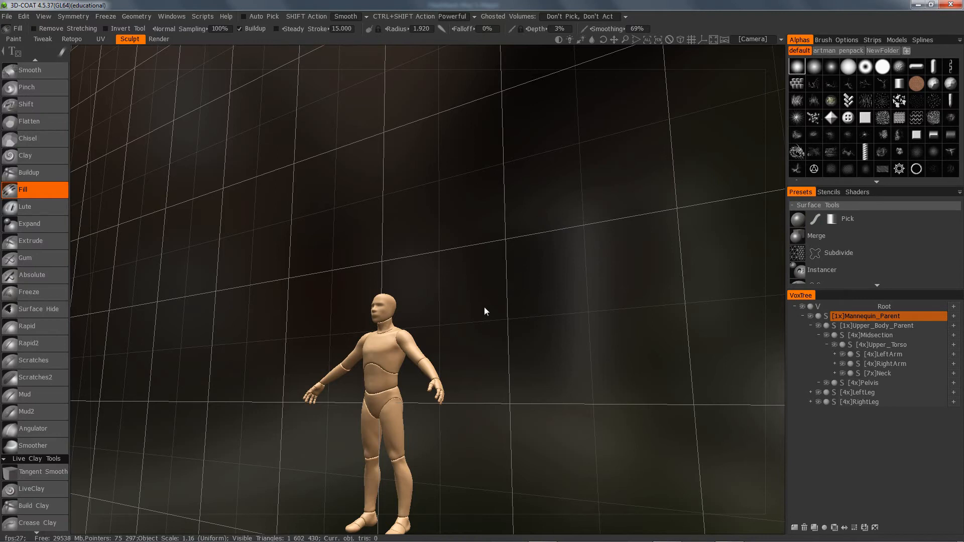
Frame the mannequin's torso and set the Fill brush to a radius of 5.788 and a depth of 76%.
right_drag(423, 375, 450, 387)
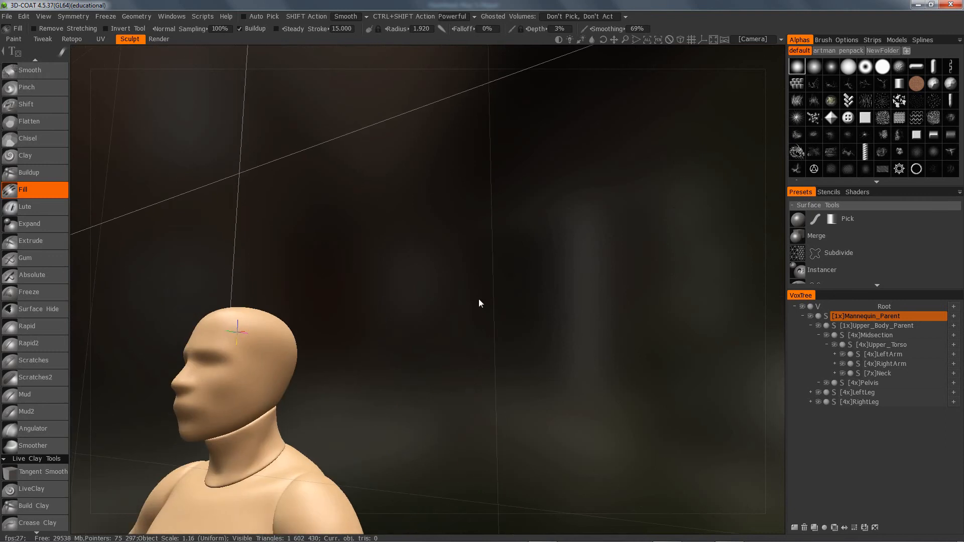
mouse_move(415, 365)
middle_down()
mouse_move(545, 151)
mouse_move(531, 152)
middle_up()
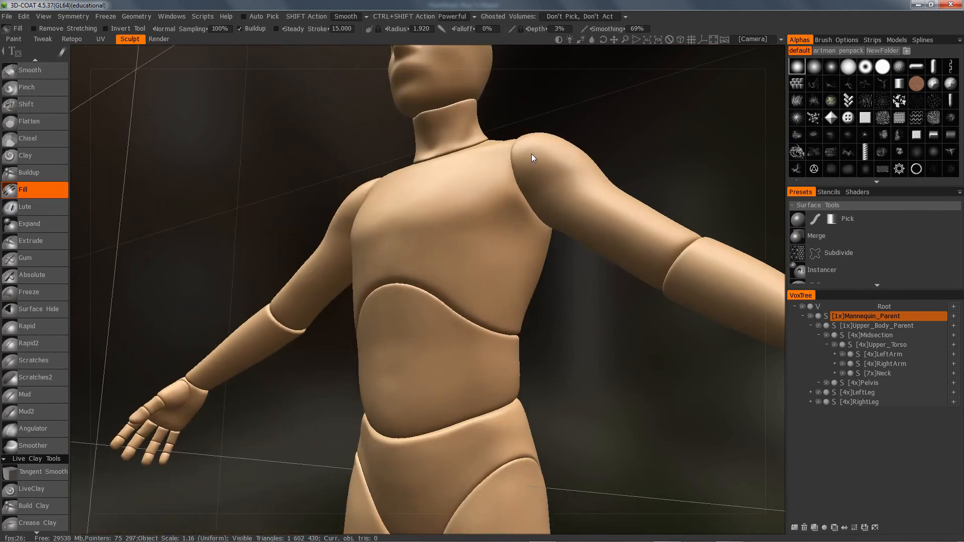
mouse_move(447, 238)
right_down()
mouse_move(458, 231)
mouse_move(487, 245)
right_up()
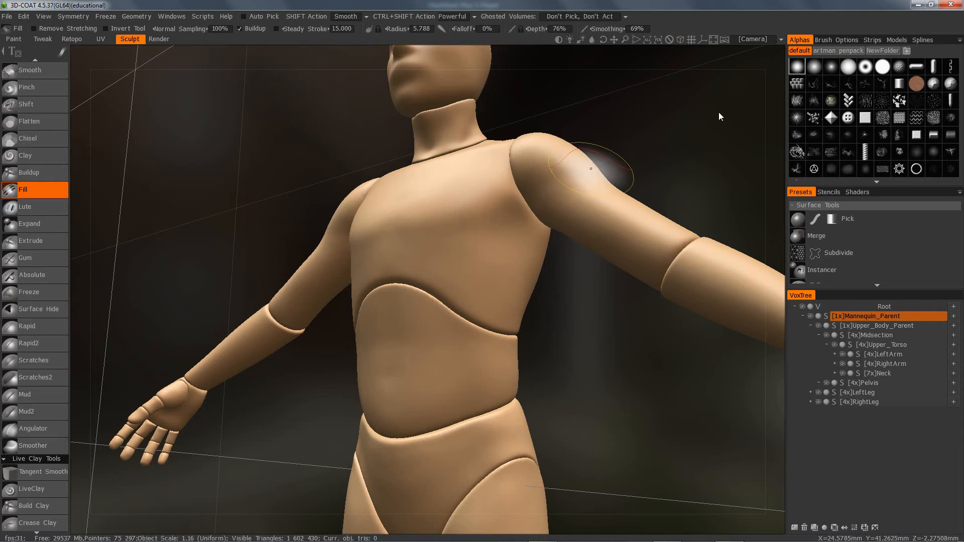
Try several round brush alphas and one from the artman penpack set, and return to the default alphas.
click(815, 68)
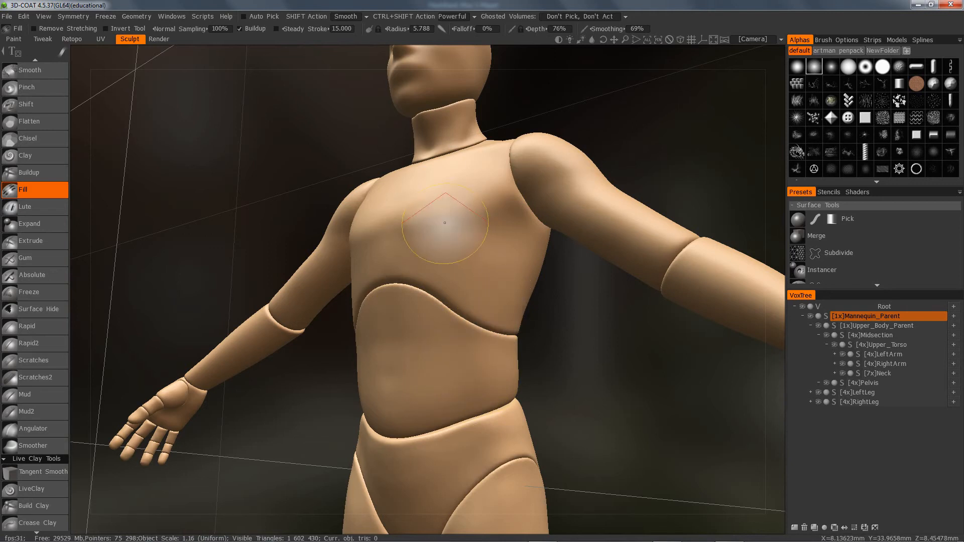
click(831, 66)
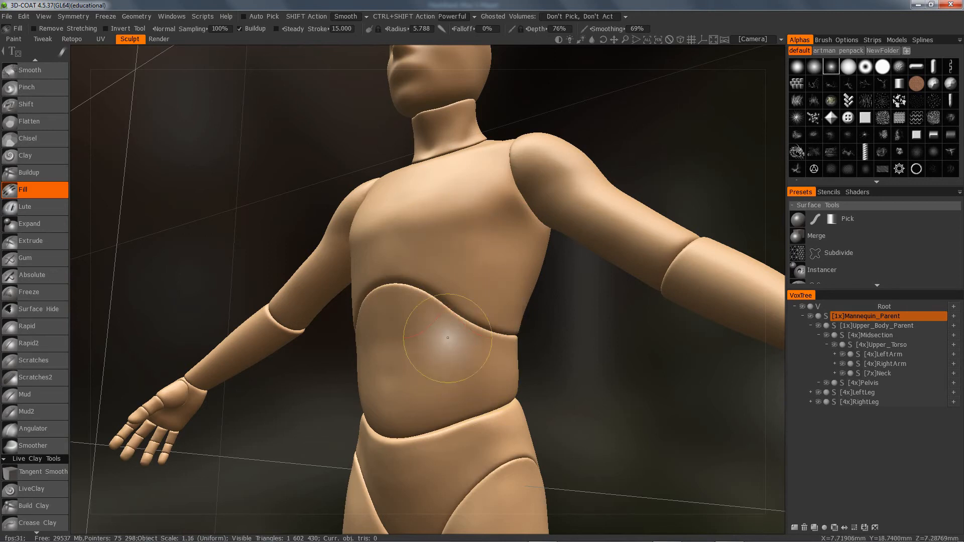
click(854, 67)
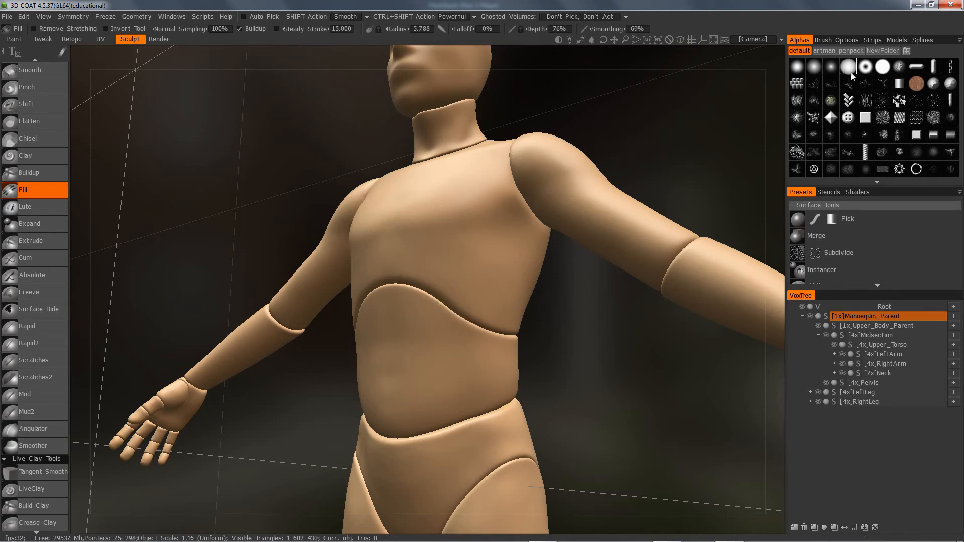
click(866, 68)
click(826, 51)
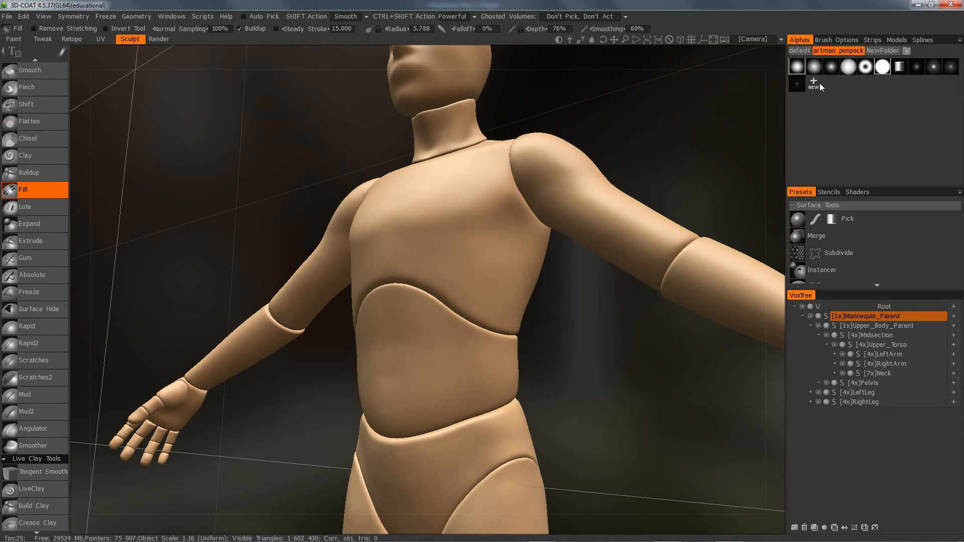
click(917, 67)
click(799, 50)
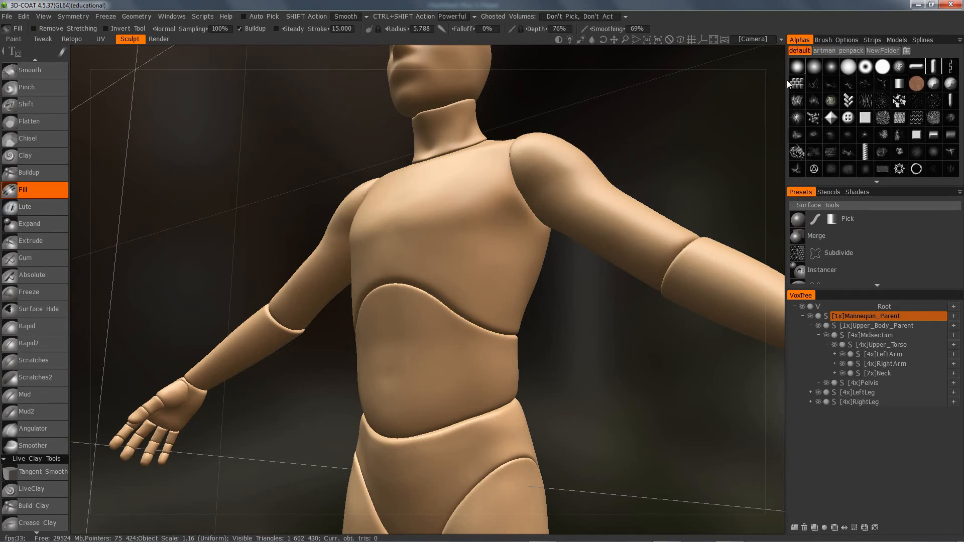
Review the Brush Options and Strips palettes and look through the default Models library to its end.
click(842, 40)
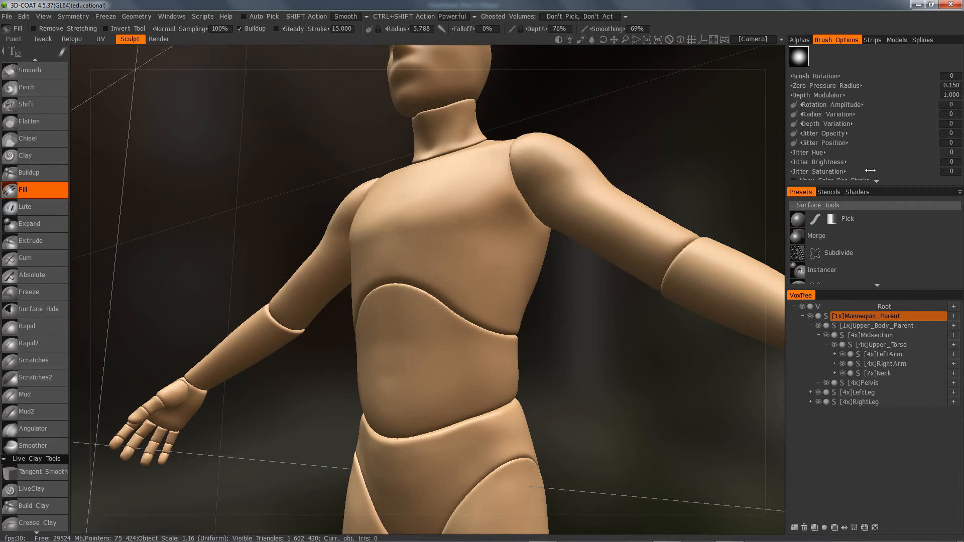
click(879, 38)
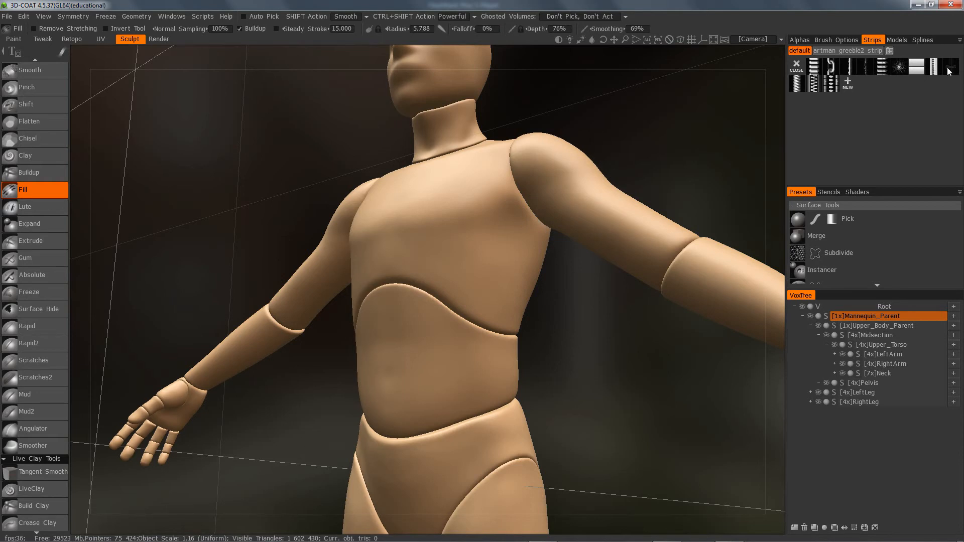
click(897, 40)
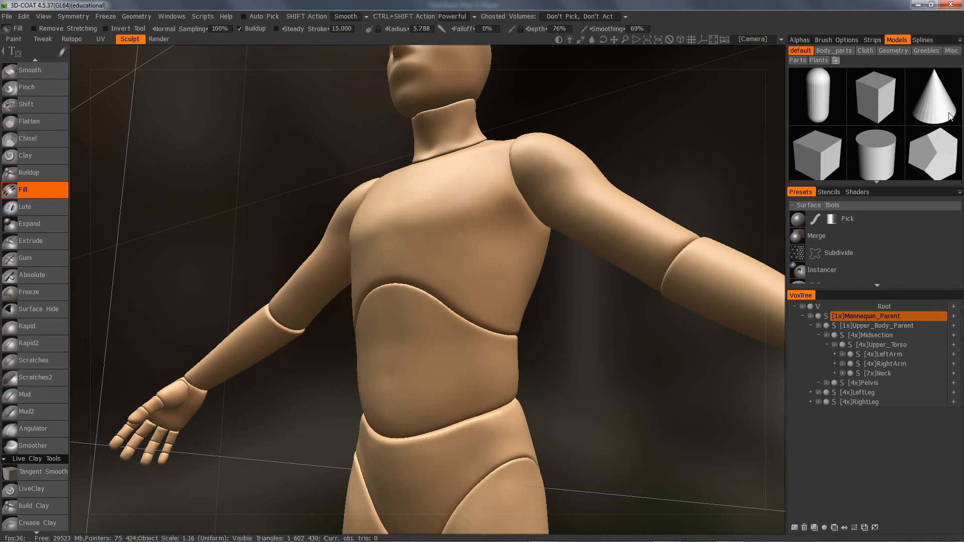
scroll(874, 182, down, 2)
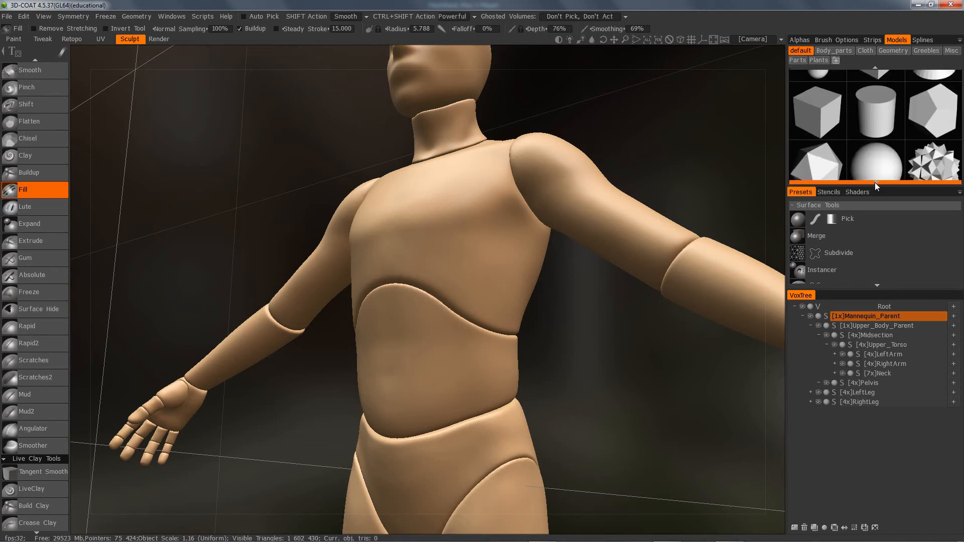
scroll(875, 183, down, 1)
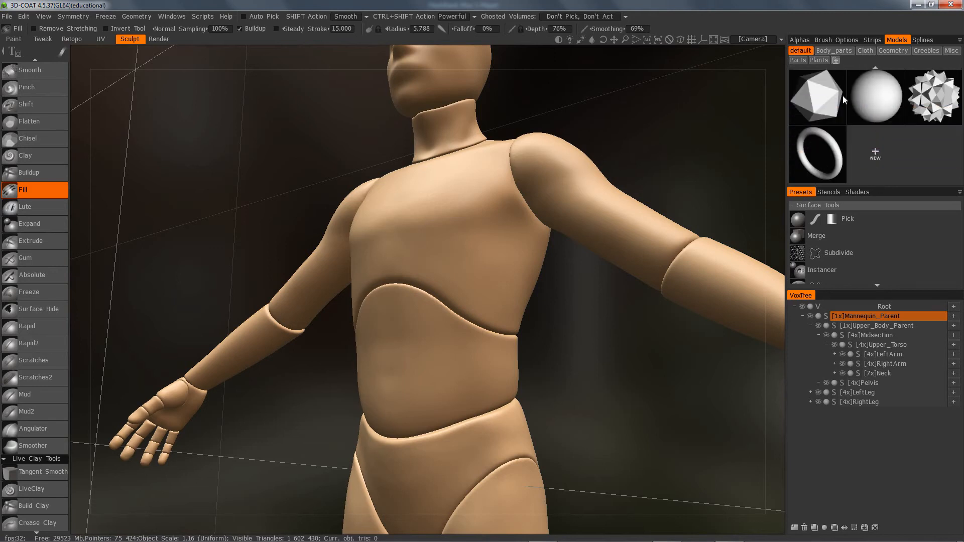
Examine the sculpting tool list from Live Clay Tools through Adjust, Objects and Commands, and return to Surface Tools.
scroll(47, 474, down, 6)
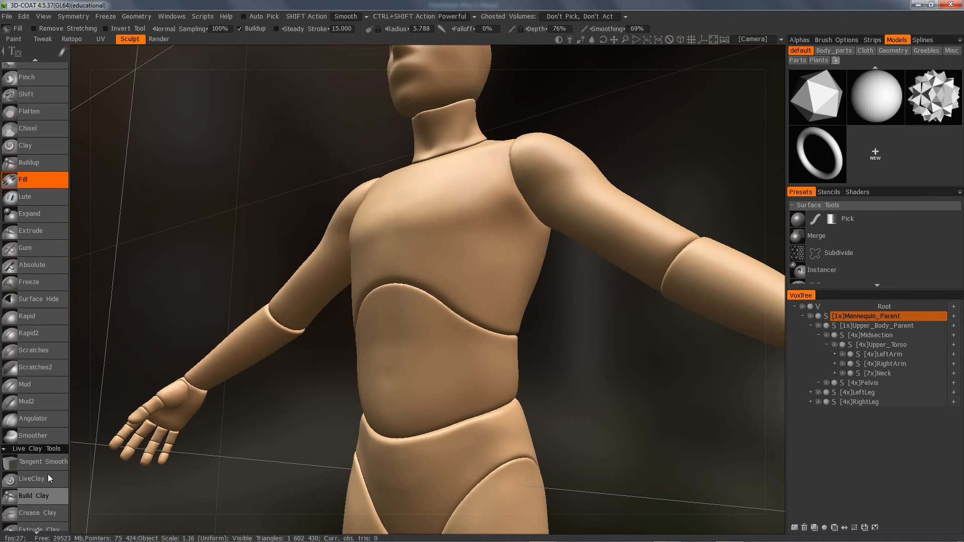
scroll(47, 468, down, 5)
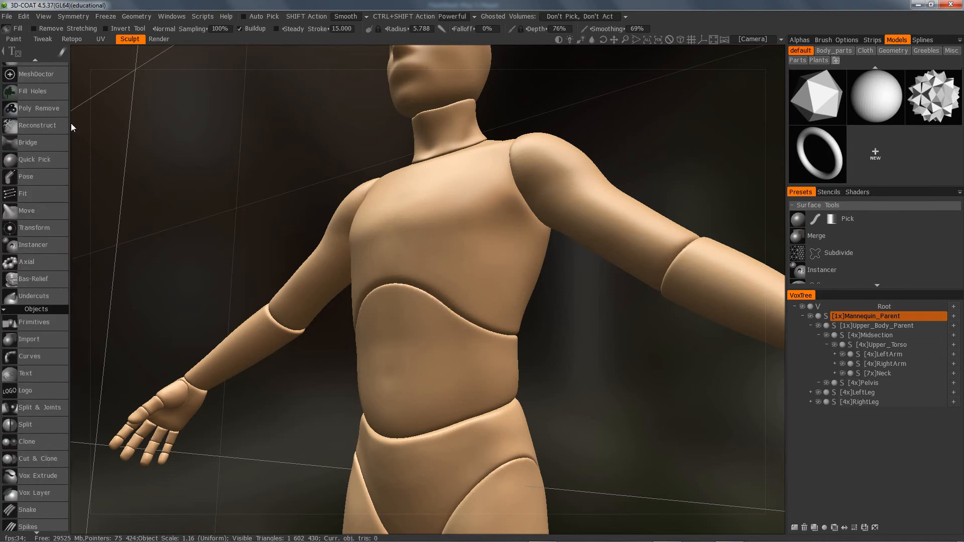
scroll(39, 291, down, 5)
middle_drag(42, 241, 42, 245)
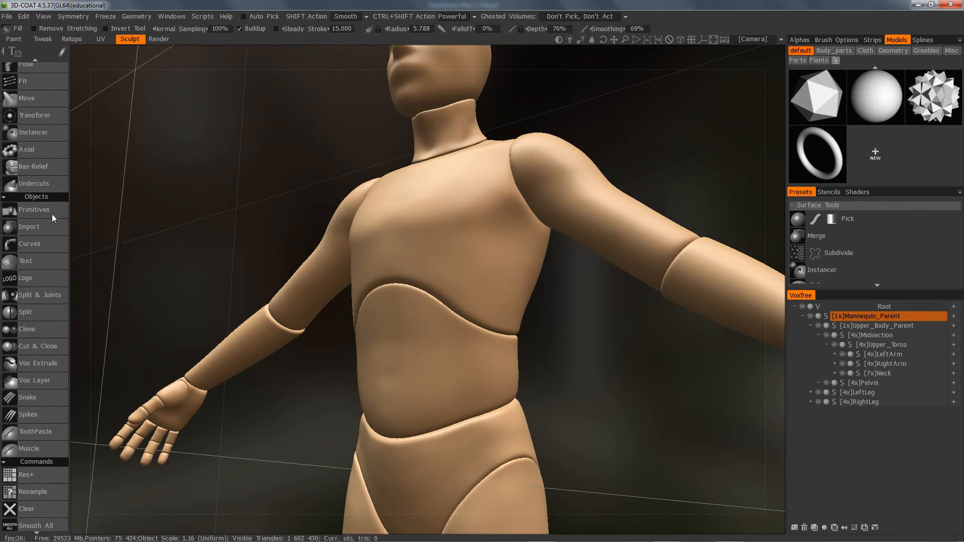
scroll(23, 159, up, 10)
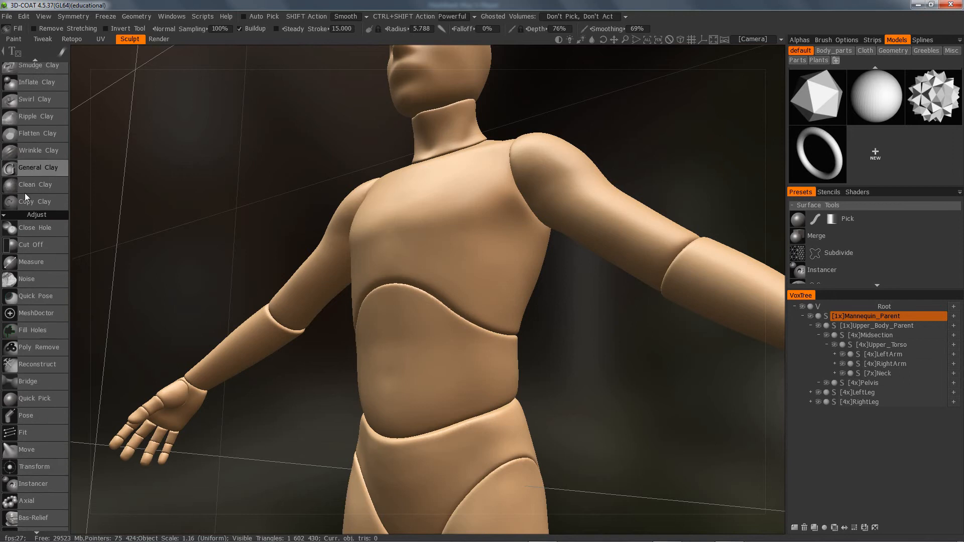
scroll(25, 196, up, 15)
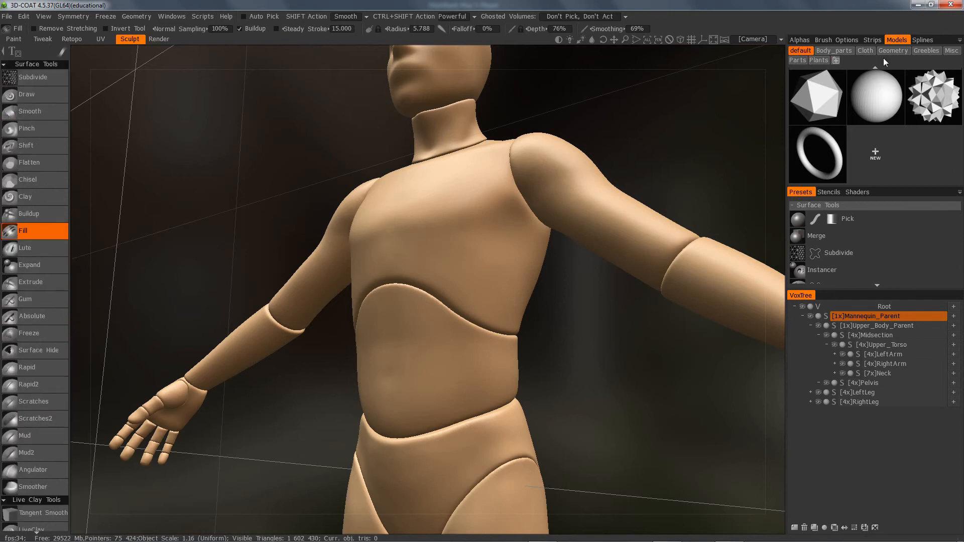
View the Splines and Alphas palettes, and browse the Circles, Gradients, Lines, NGons, Rounds and Squares stencils before returning to the default set.
click(922, 40)
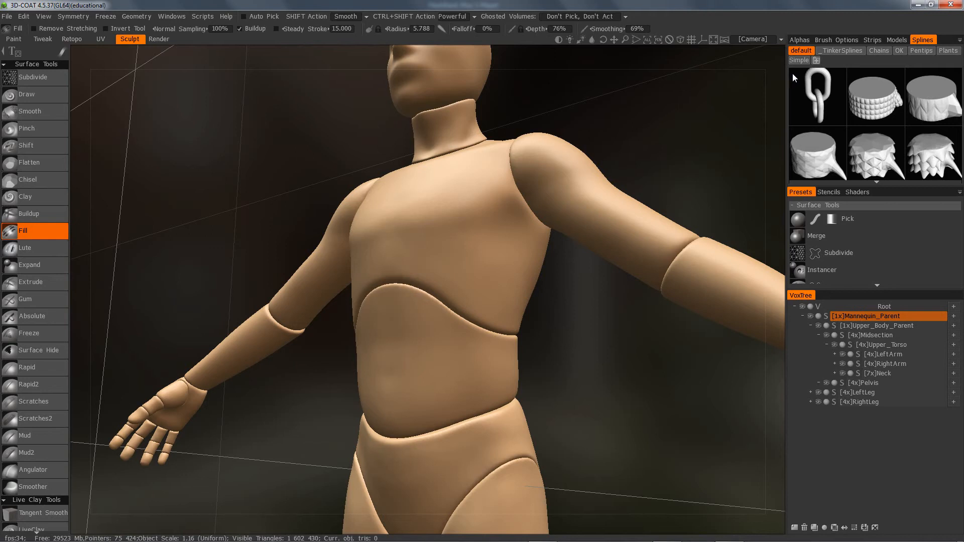
click(800, 41)
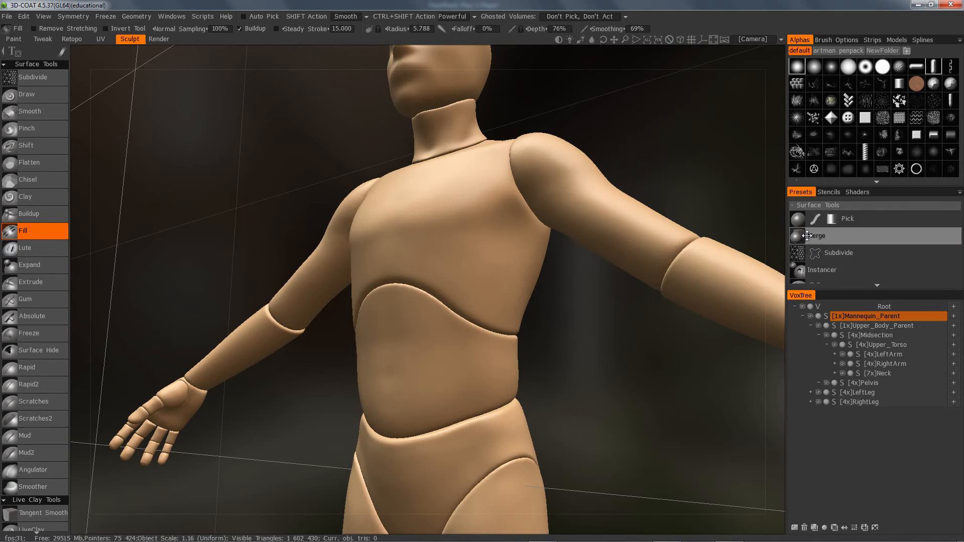
click(829, 192)
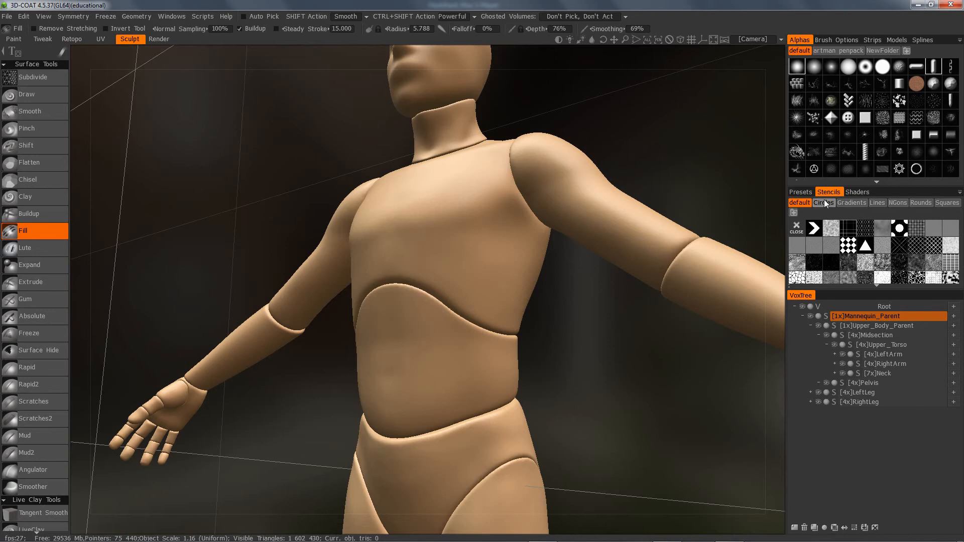
click(827, 203)
click(854, 203)
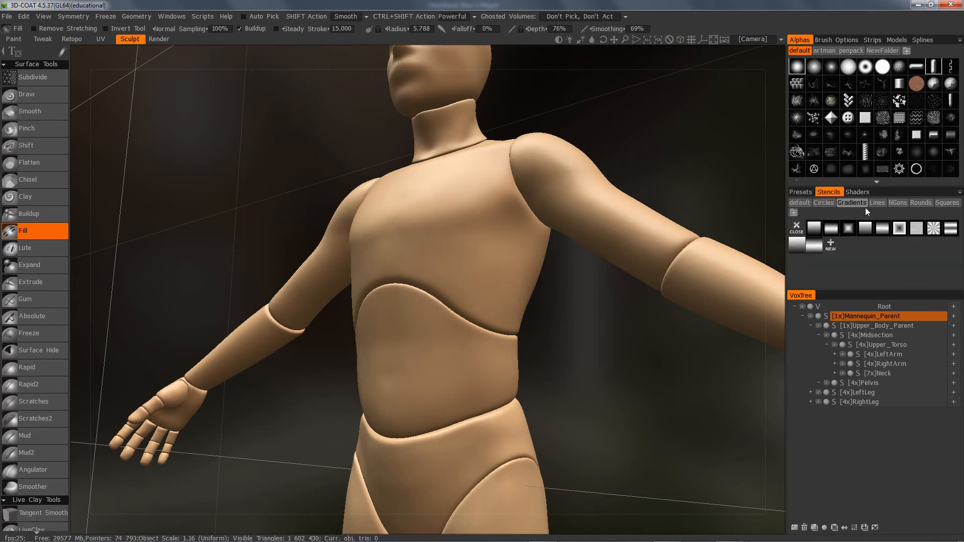
click(878, 204)
click(898, 203)
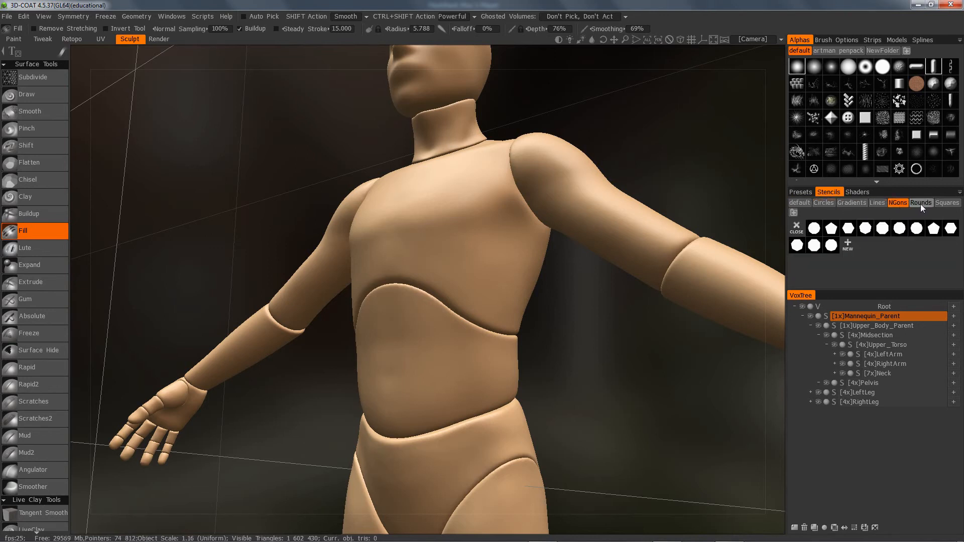
click(920, 204)
click(948, 203)
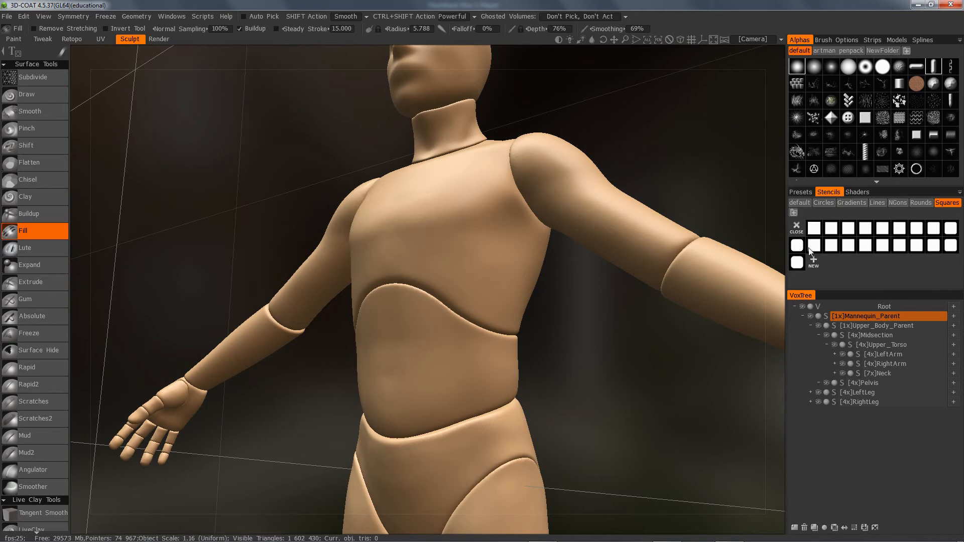
click(799, 202)
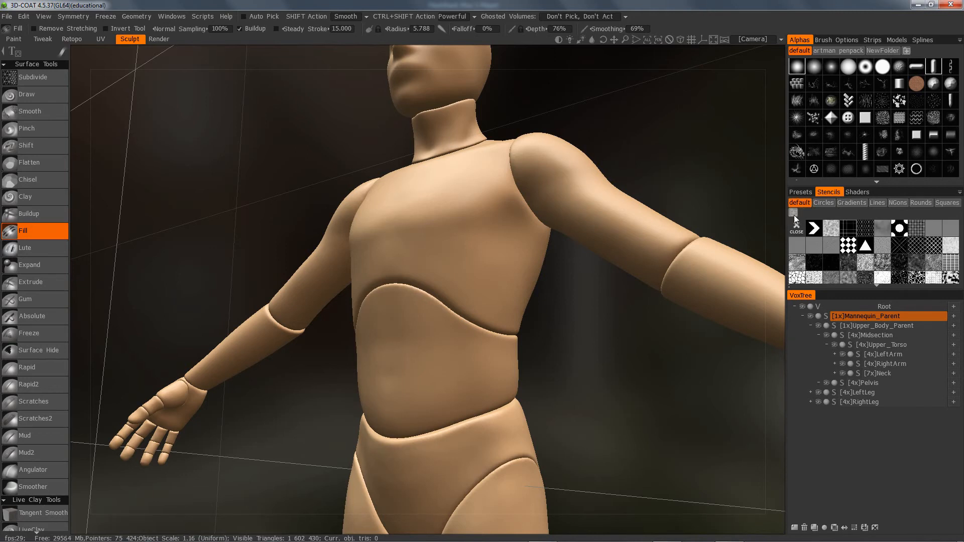
Show the Shaders palette, choose the tan shader for Mannequin_Parent, dismiss the cavity warning, and pick the neighbouring grey-brown shader.
click(858, 192)
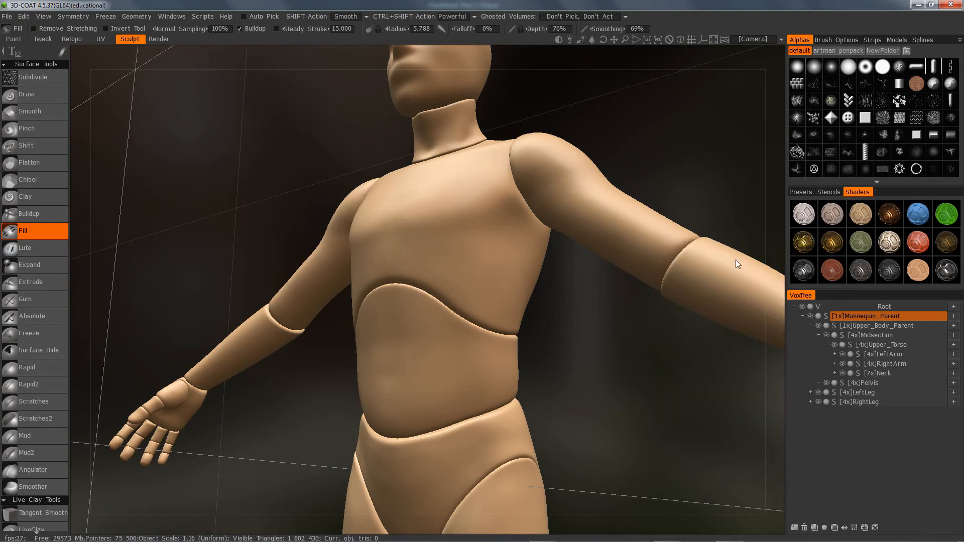
click(856, 217)
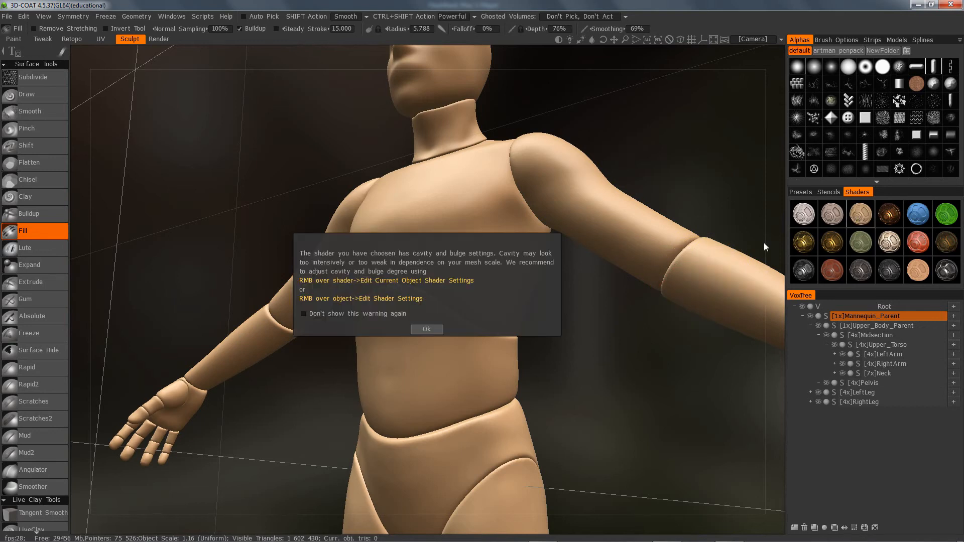
click(425, 329)
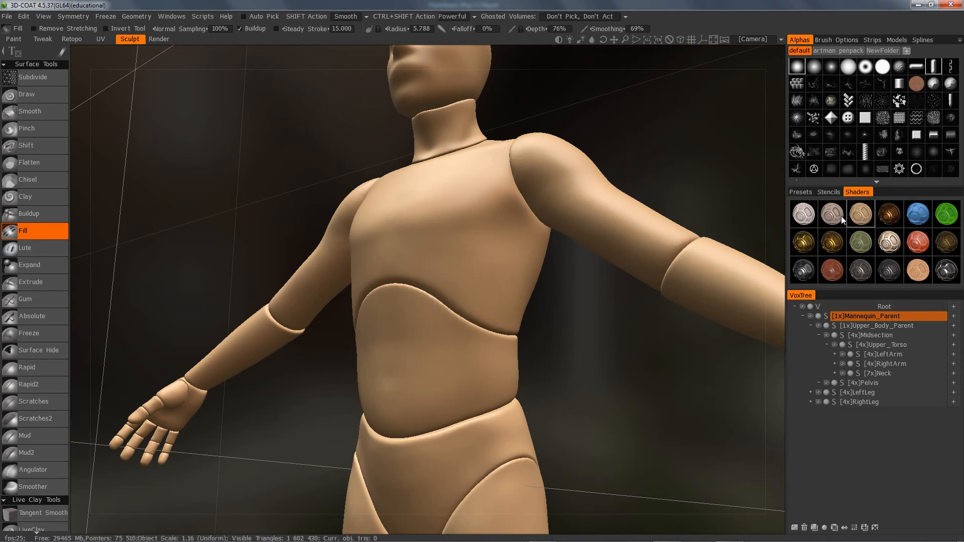
mouse_move(836, 217)
click(833, 218)
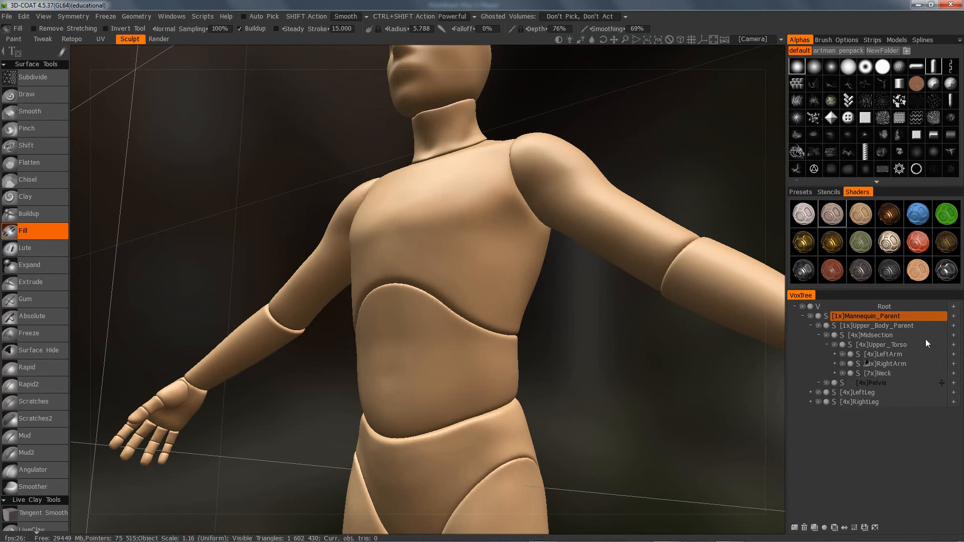
Select Mannequin_Parent and briefly show the mannequin's wireframe before hiding it again.
click(900, 317)
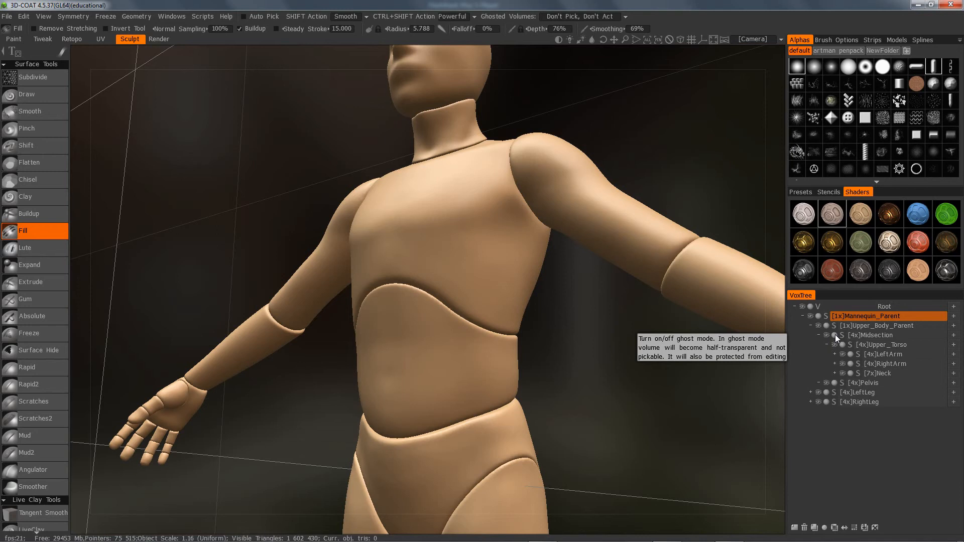
click(45, 17)
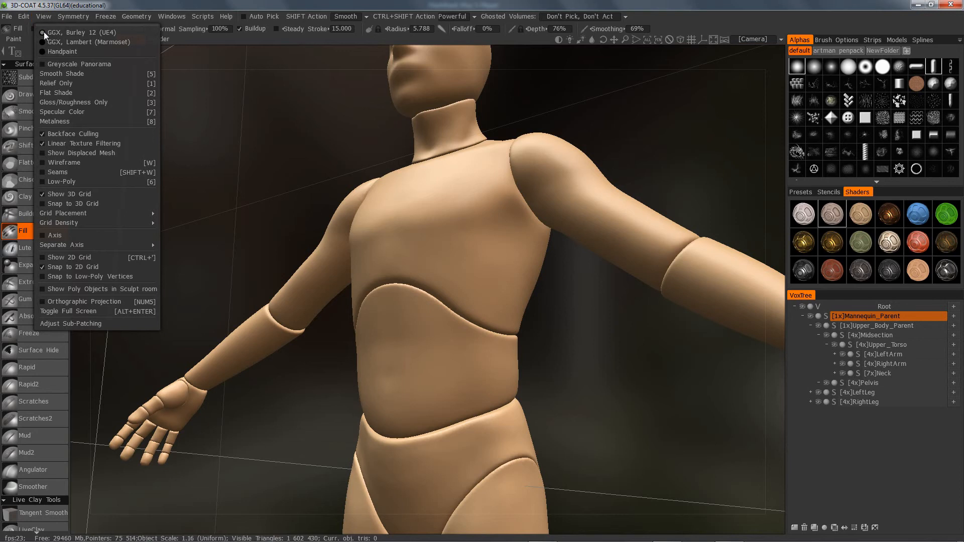
click(42, 163)
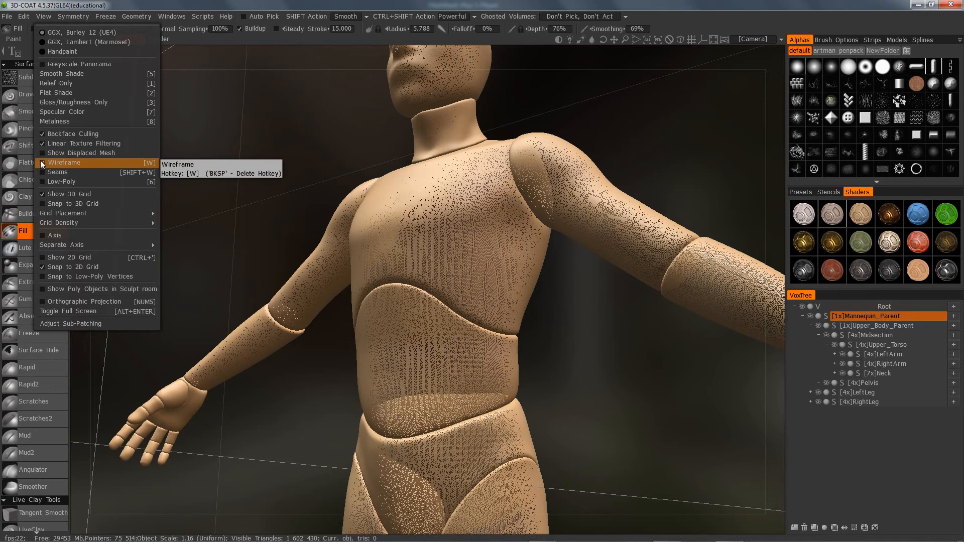
click(42, 161)
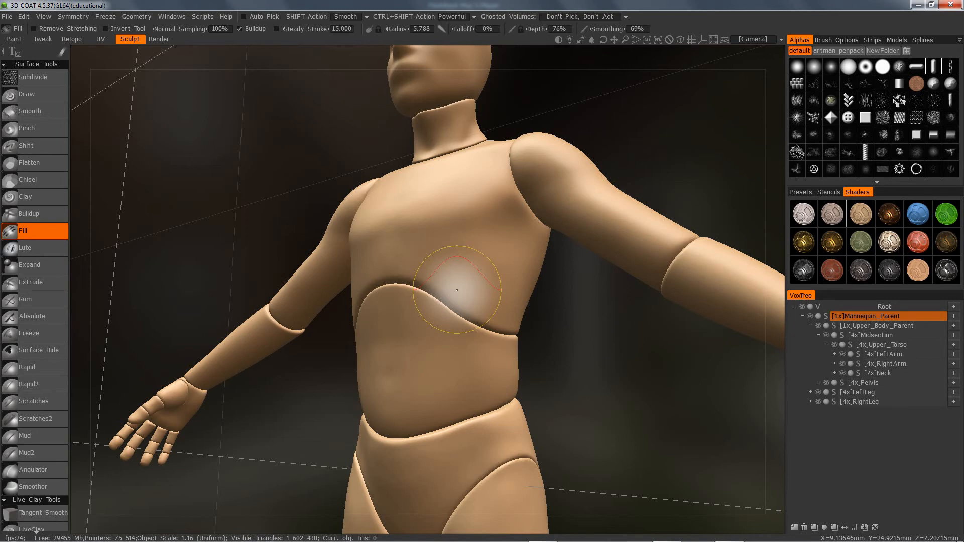
Convert Mannequin_Parent to voxels with a poly count of 20 000, then Upper_Body_Parent, and Neck with a poly count of 90 840.
click(826, 315)
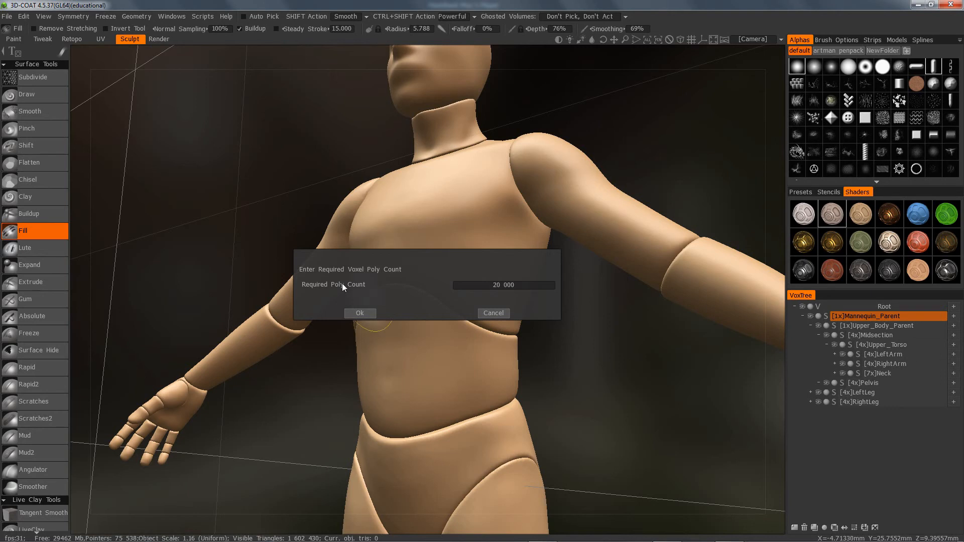
click(360, 312)
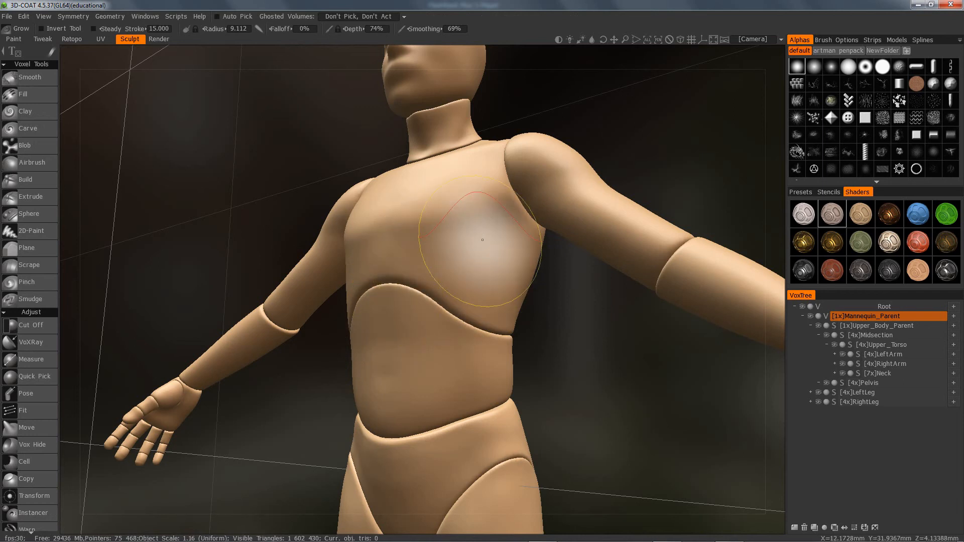
click(834, 326)
click(358, 312)
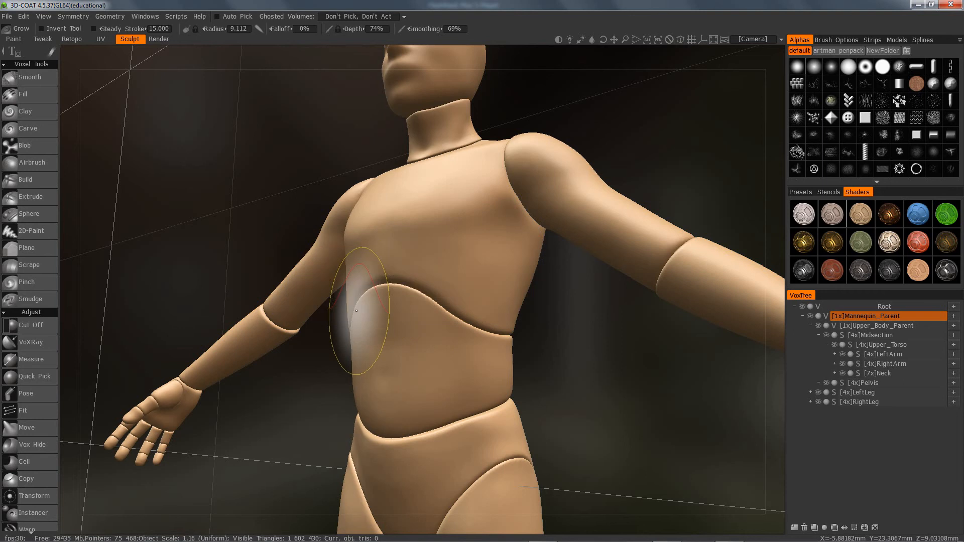
click(857, 373)
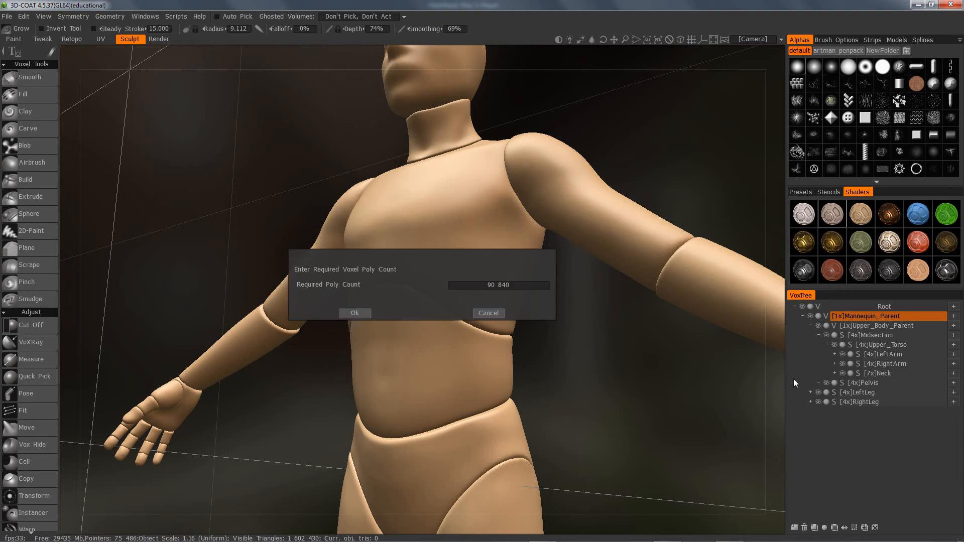
click(355, 311)
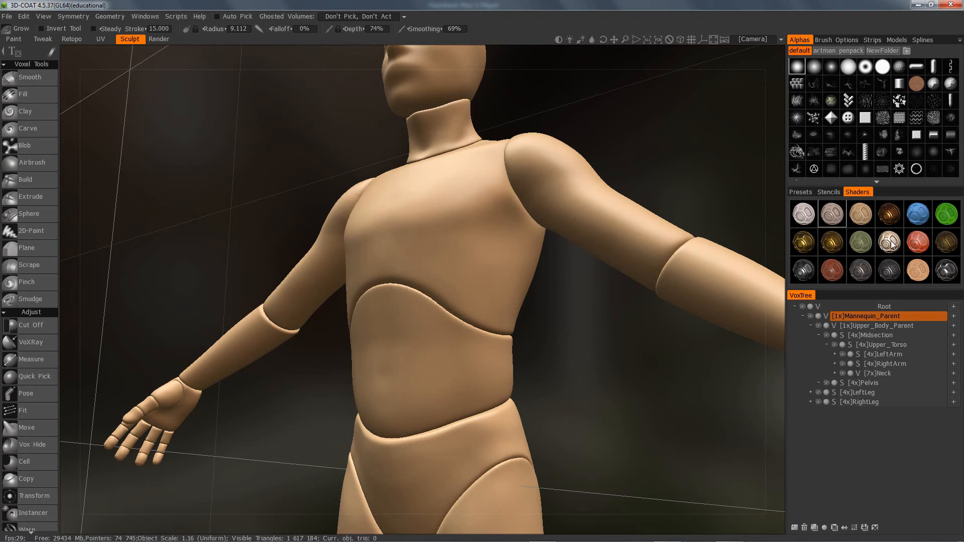
Pick the green shader for the empty Mannequin_Parent layer, select Upper_Body_Parent, and return to Mannequin_Parent.
click(940, 217)
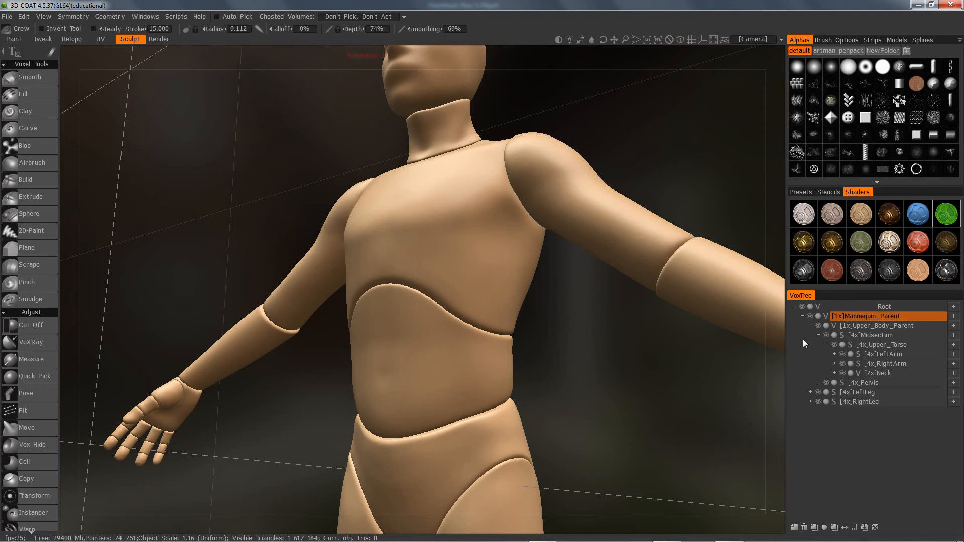
click(892, 326)
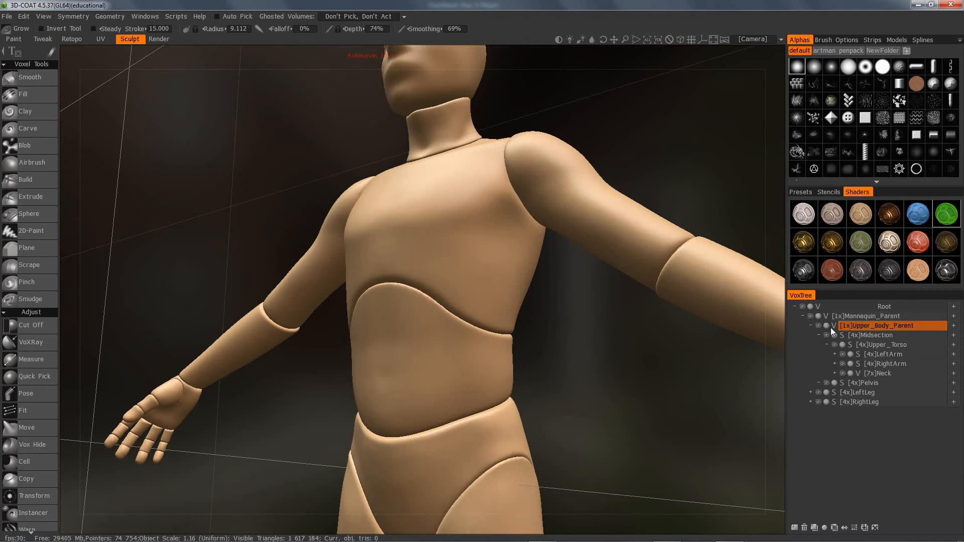
click(863, 324)
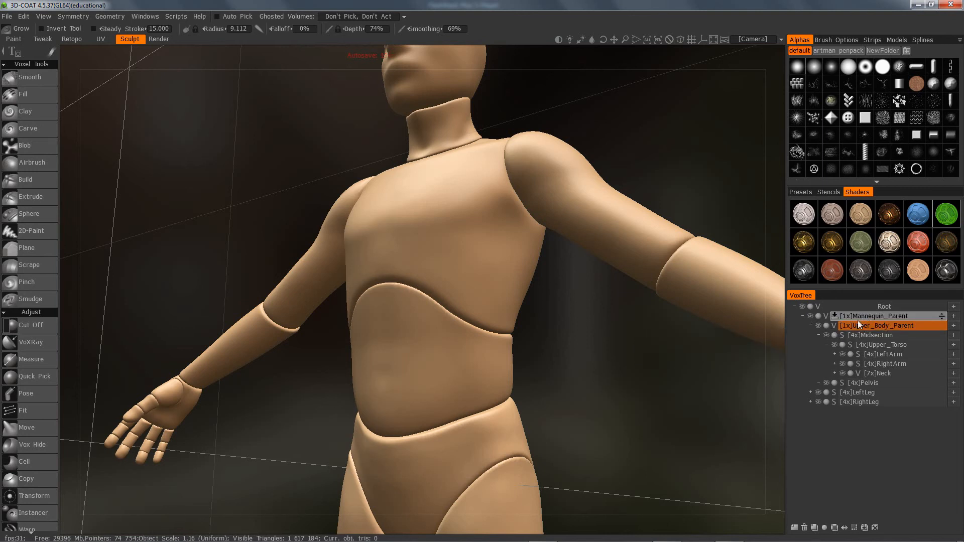
click(857, 318)
Toggle the visibility of Mannequin_Parent to demonstrate how it hides and shows the whole figure.
click(810, 316)
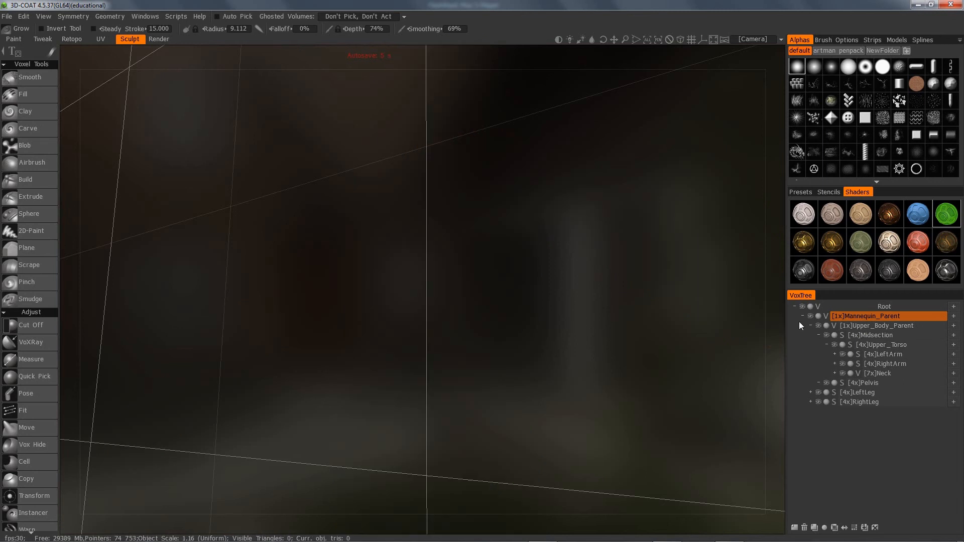
click(809, 315)
click(810, 316)
click(809, 317)
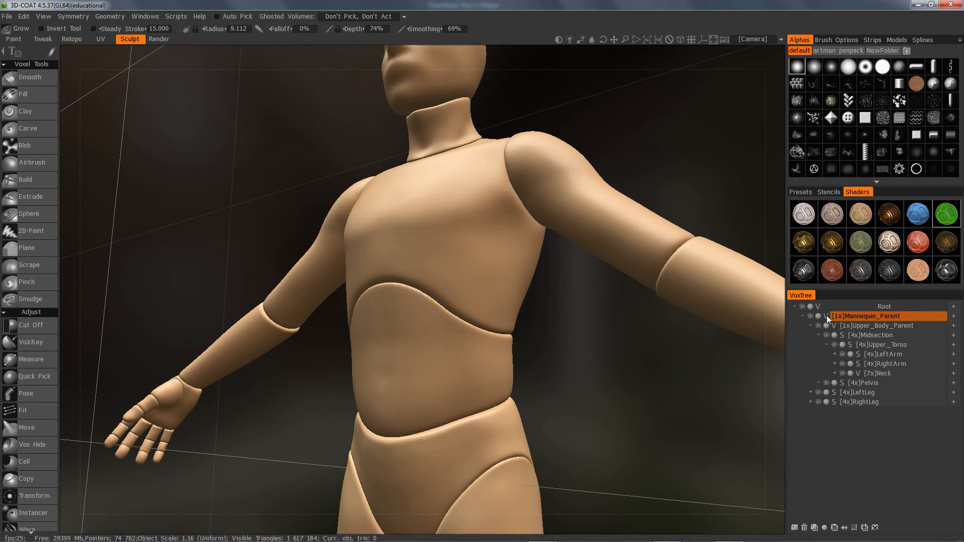
click(809, 316)
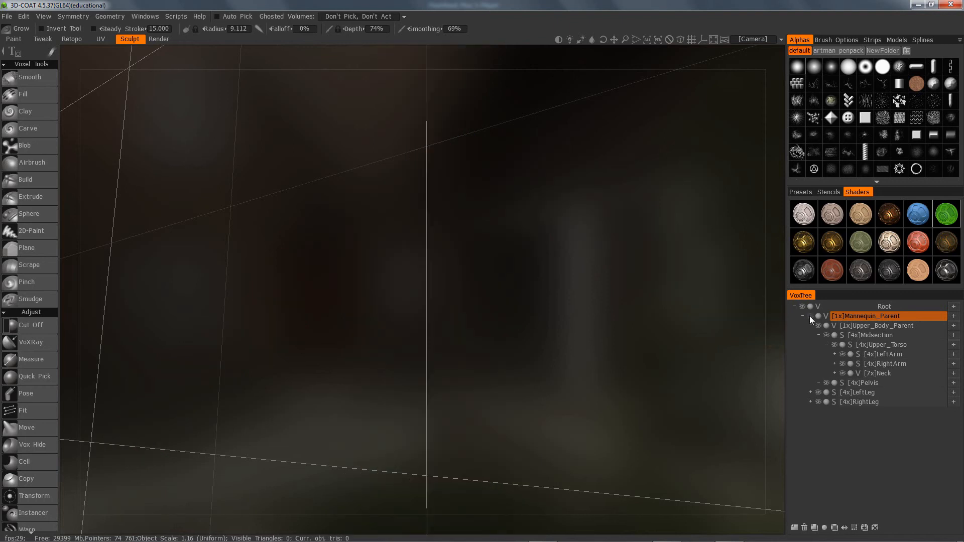
click(809, 316)
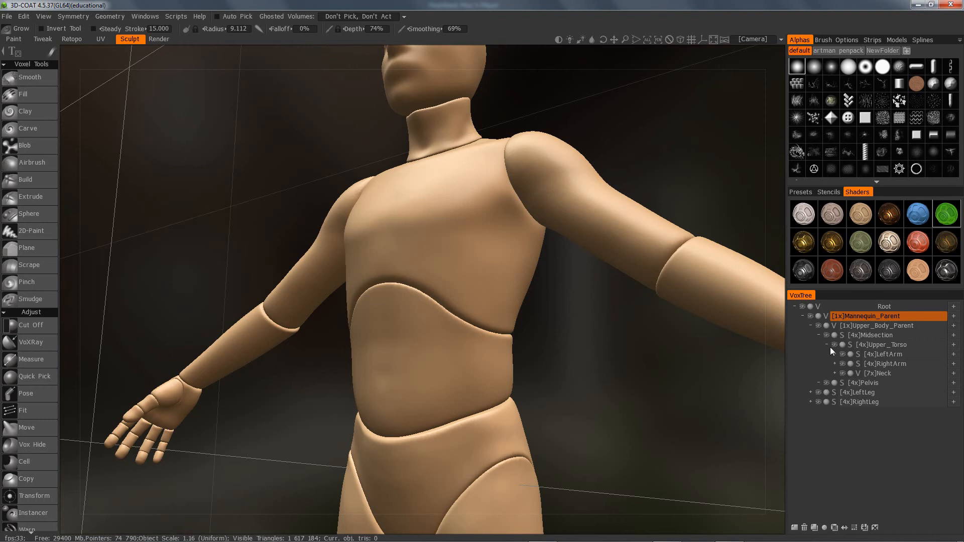
Select Pelvis, hide Upper_Body_Parent to inspect the legs alone, and toggle the upper body until it is visible again.
click(877, 384)
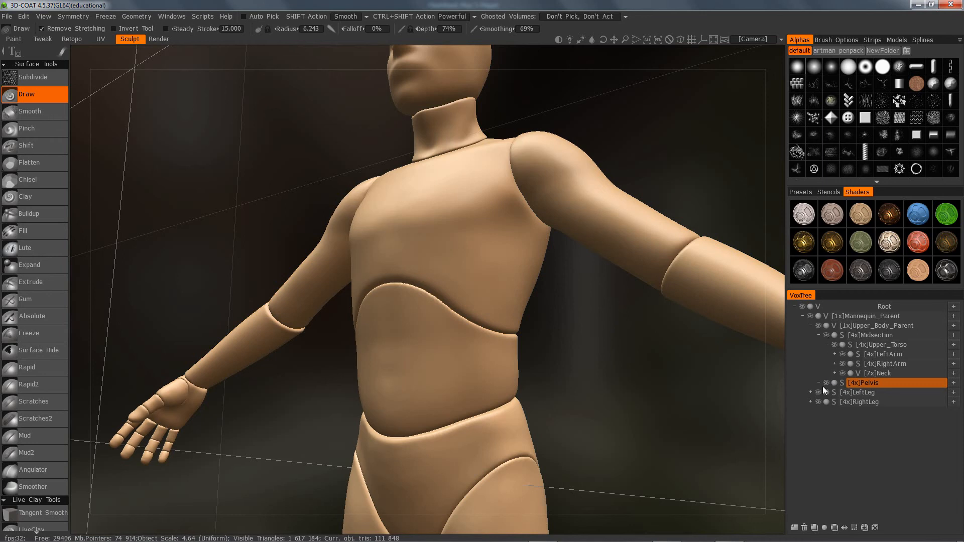
click(818, 325)
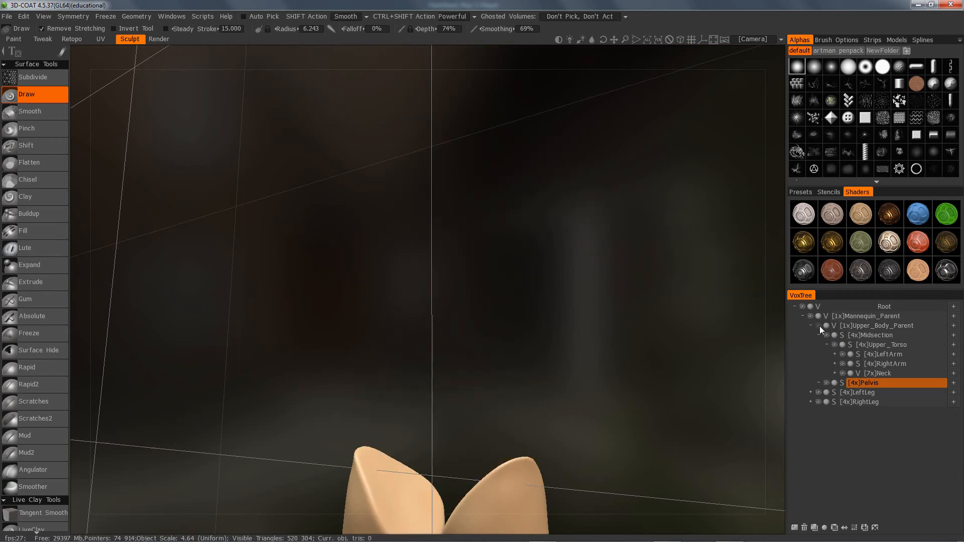
middle_drag(610, 414, 543, 216)
right_drag(573, 336, 497, 361)
middle_drag(496, 361, 543, 330)
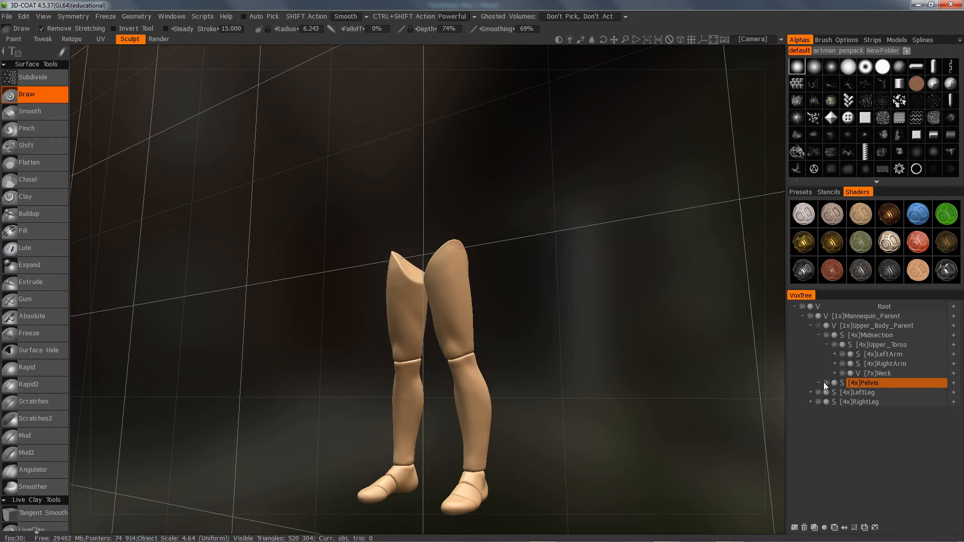
click(818, 326)
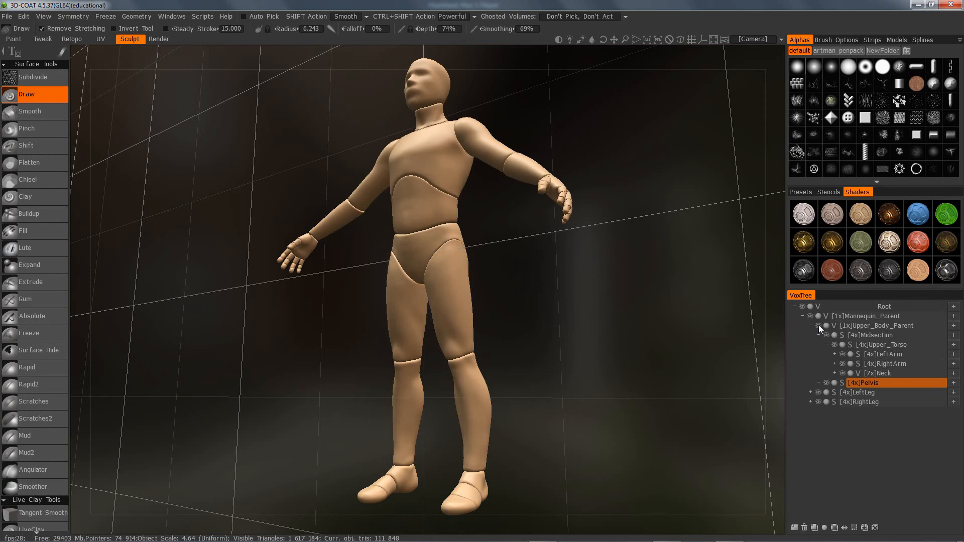
click(819, 325)
click(818, 326)
Hide and show the Pelvis layer and the Neck layer individually, leaving both visible.
click(826, 383)
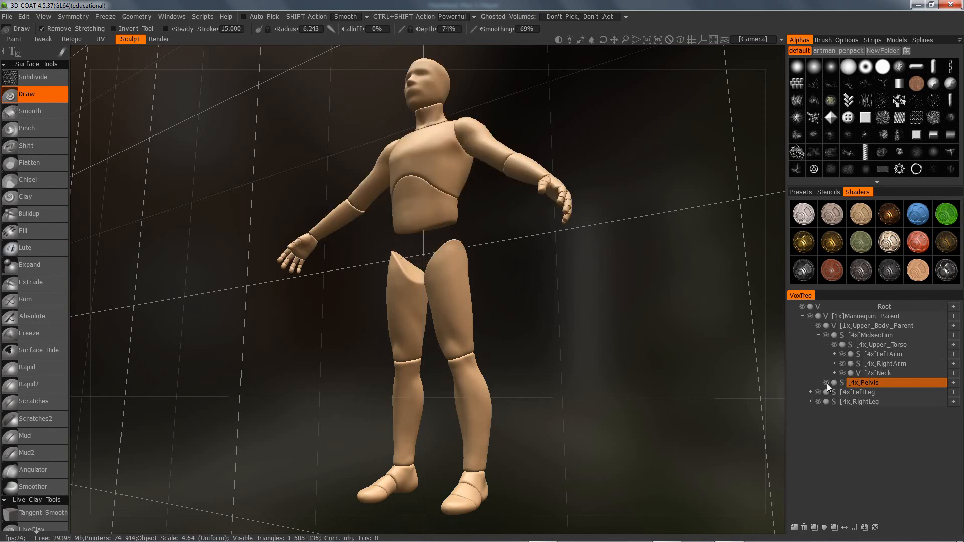
click(827, 382)
click(828, 382)
click(828, 382)
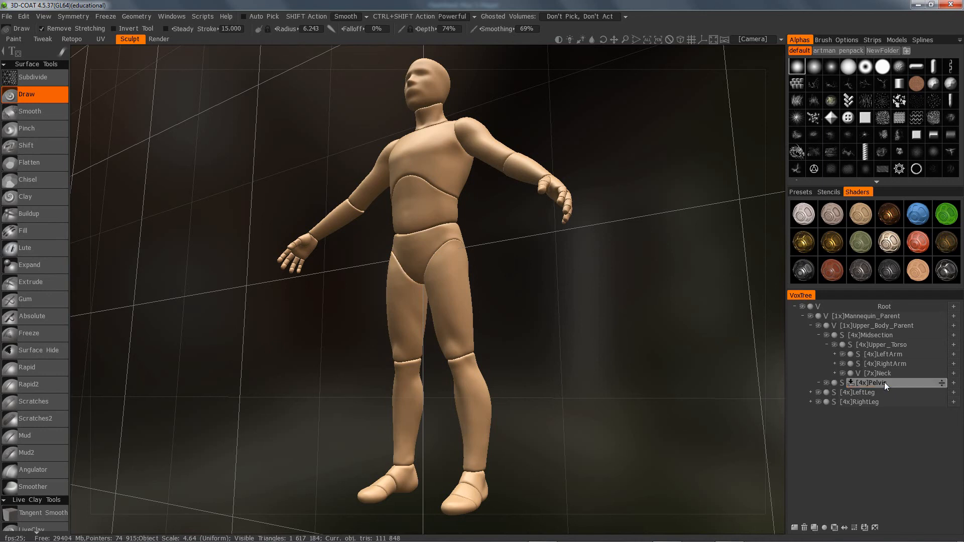
click(842, 373)
click(842, 373)
click(842, 373)
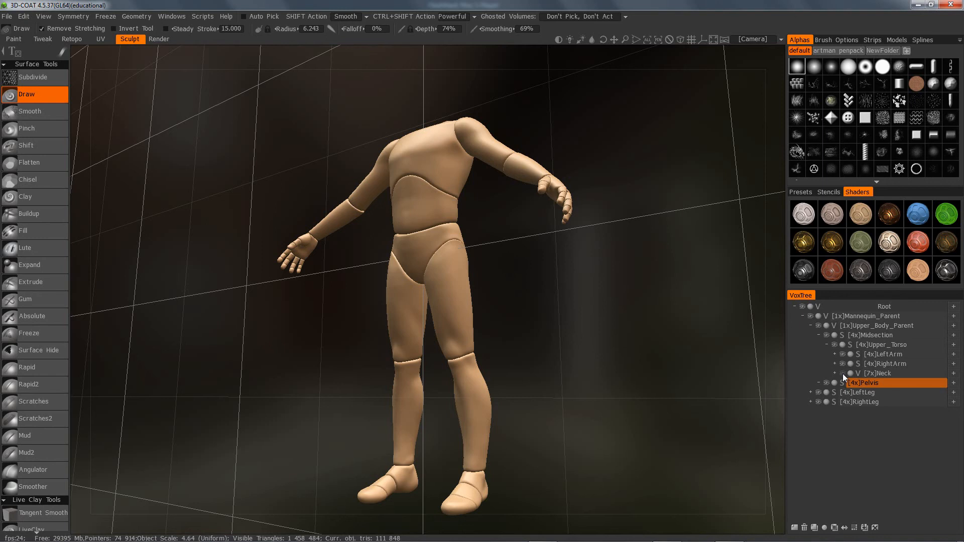
click(843, 374)
Assign the red MatCap shader to Neck, dismiss the PBR warning, and toggle the layer's visibility to check it.
click(890, 374)
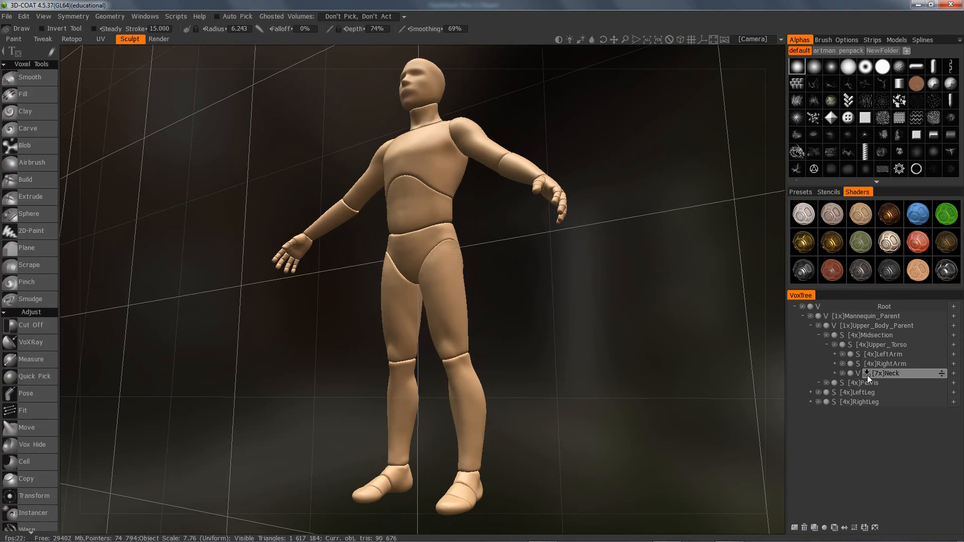
click(909, 247)
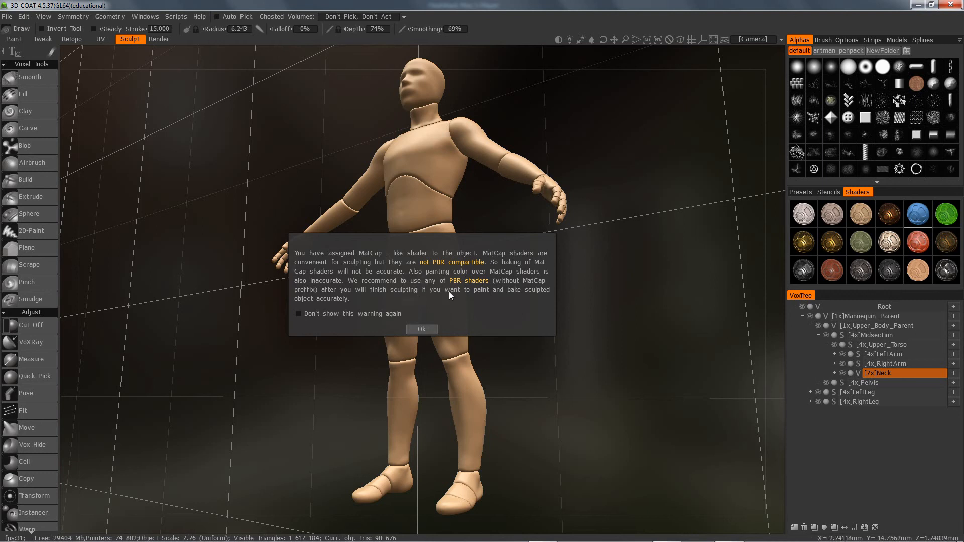
click(421, 327)
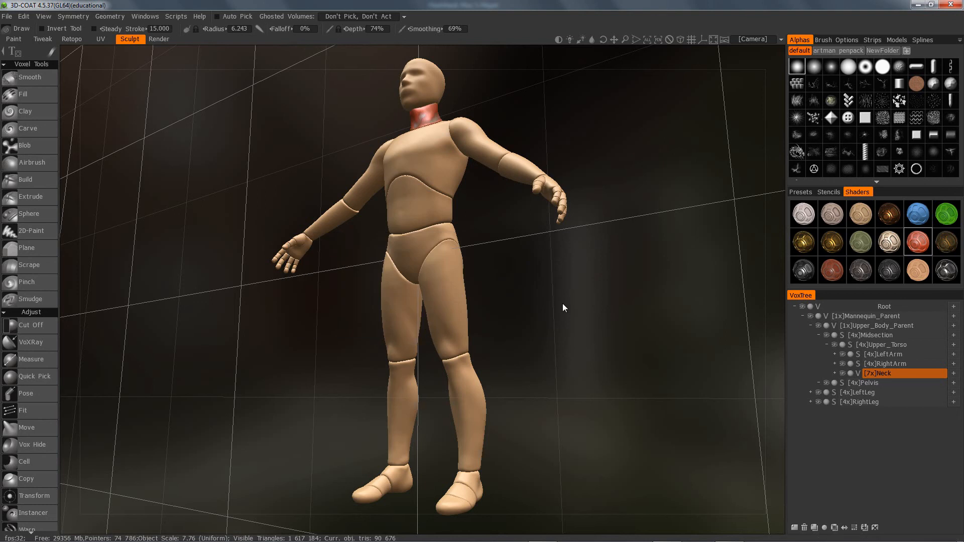
mouse_move(563, 303)
mouse_down()
mouse_move(548, 341)
mouse_move(601, 359)
mouse_move(660, 357)
mouse_move(642, 294)
mouse_move(574, 305)
mouse_move(568, 324)
mouse_up()
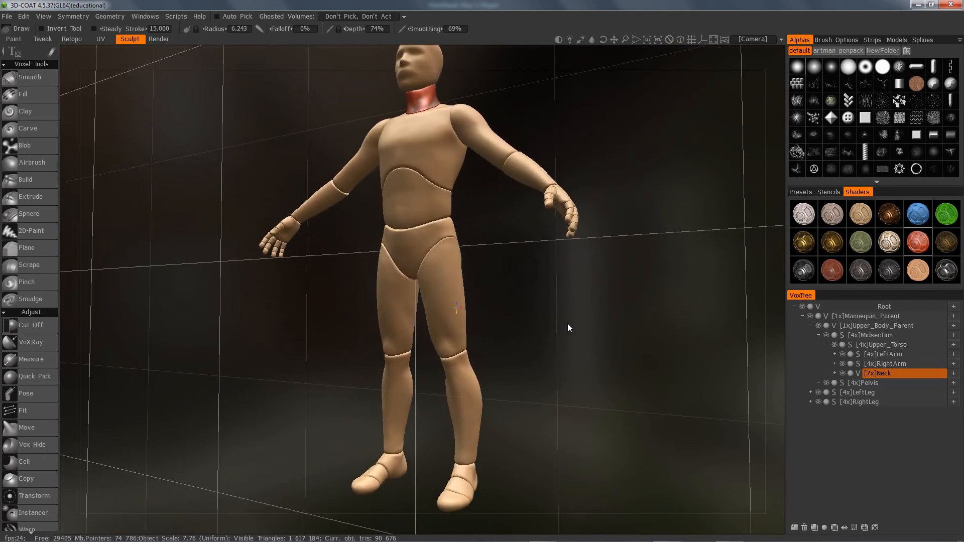
click(842, 373)
click(841, 373)
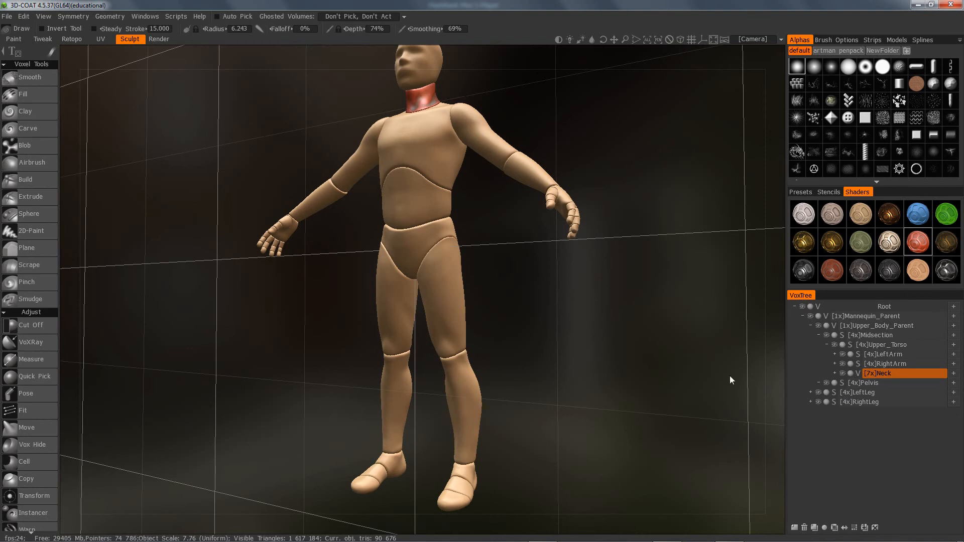
mouse_move(604, 325)
mouse_down()
mouse_move(593, 334)
mouse_move(596, 363)
mouse_move(612, 363)
mouse_up()
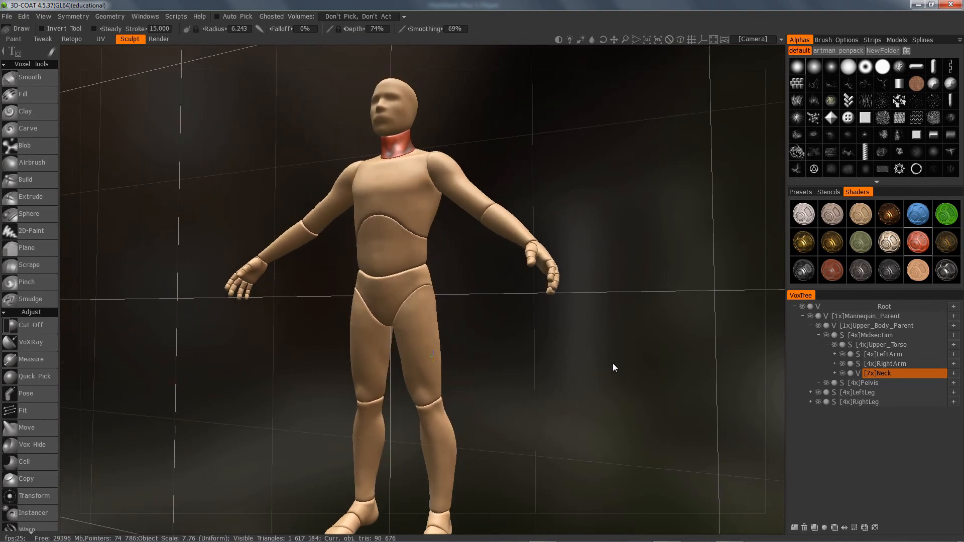
Assign the dark copper shader to the Midsection layer and view the mannequin from the front.
click(888, 335)
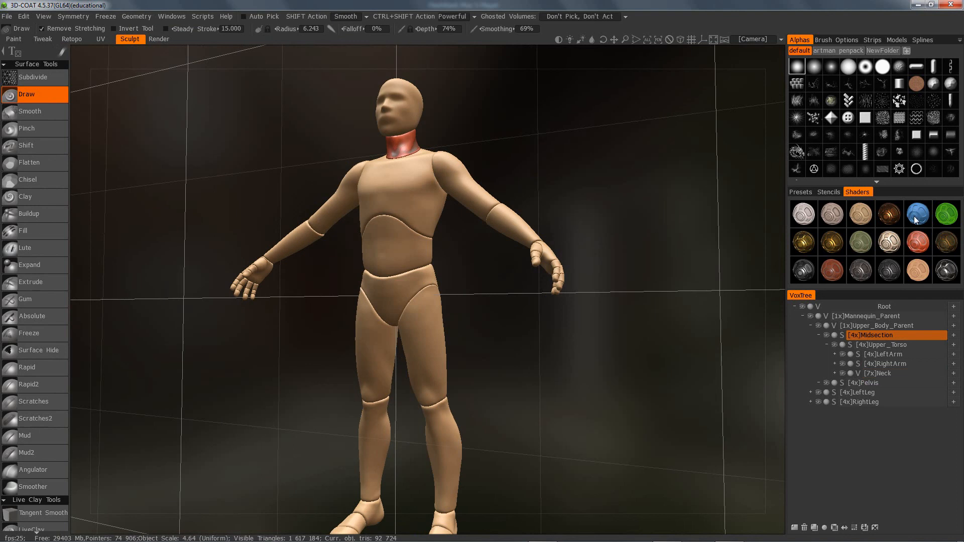
click(890, 216)
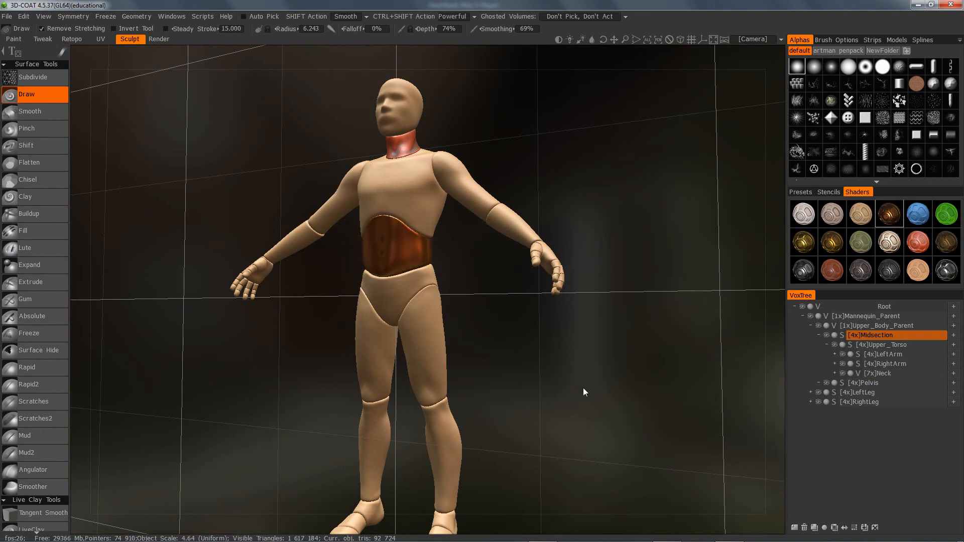
mouse_move(583, 387)
mouse_down()
mouse_move(638, 387)
mouse_move(664, 372)
mouse_move(602, 388)
mouse_up()
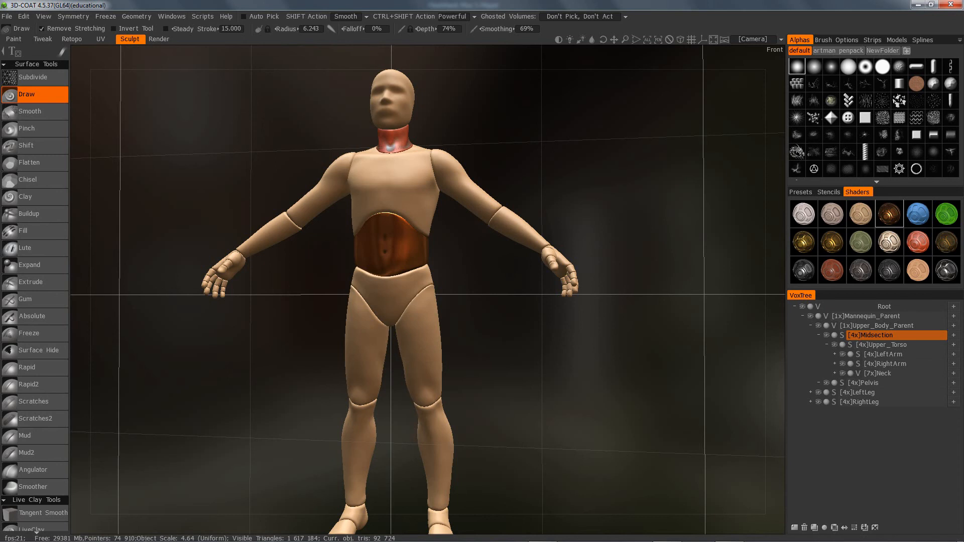
Assign the gold shader to LeftLeg and the dark metallic shader to RightLeg, and reselect LeftLeg.
click(872, 394)
click(831, 242)
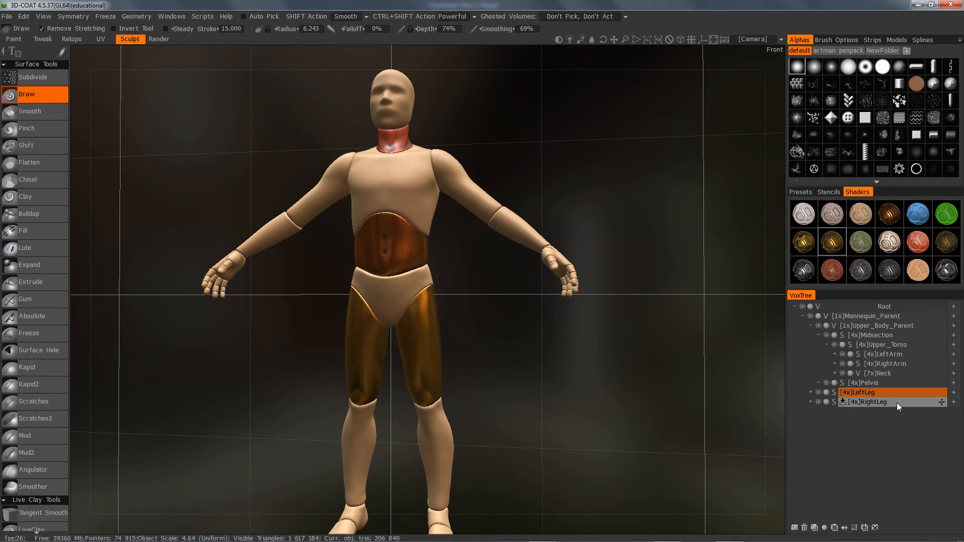
click(879, 403)
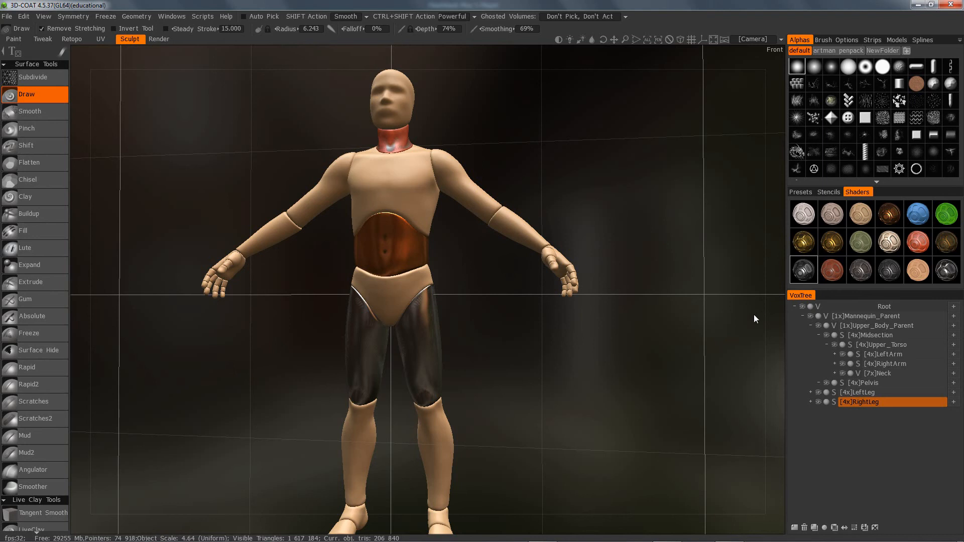
click(882, 393)
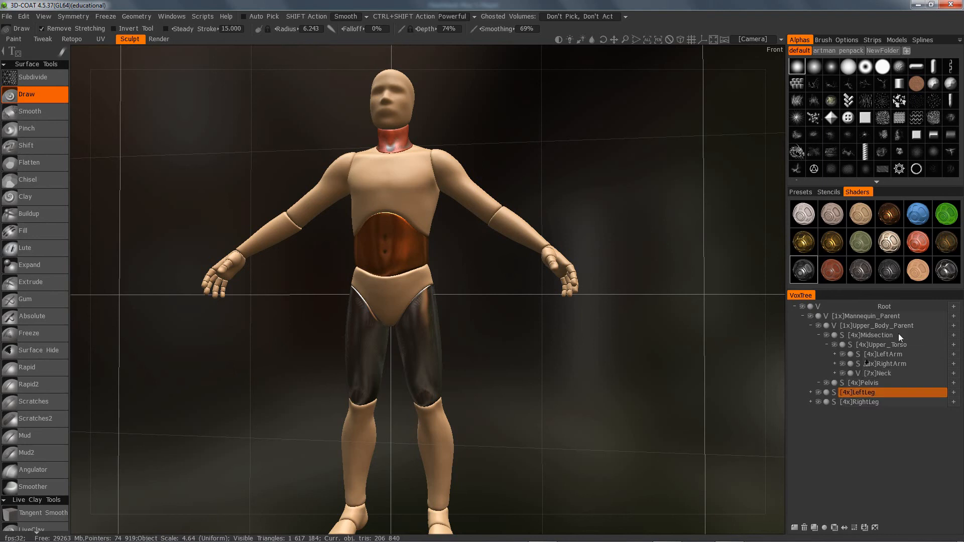
Assign the dark copper shader to the LeftLeg layer and toggle its ghosting on and back off.
click(889, 217)
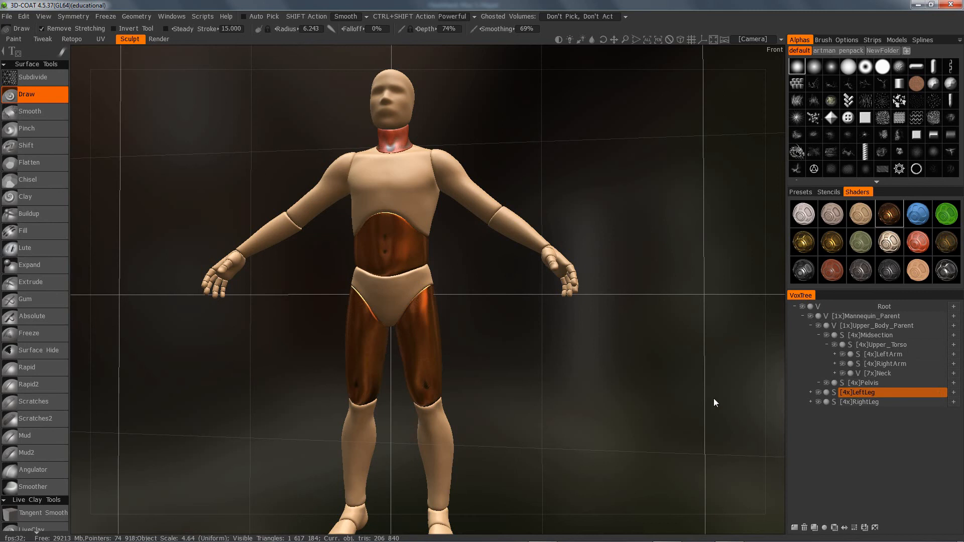
click(826, 392)
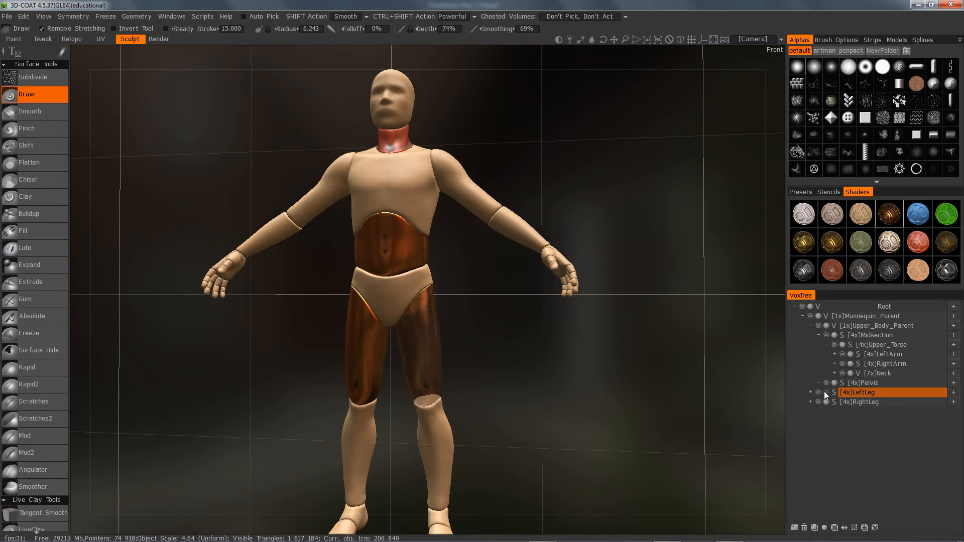
click(824, 392)
Hide and show the LeftLeg layer and the RightLeg layer individually, leaving both visible.
click(817, 393)
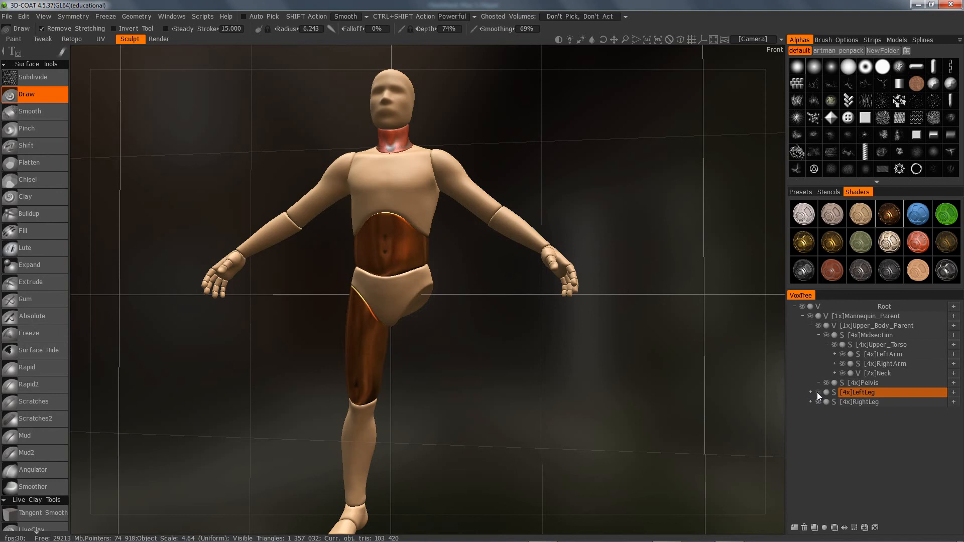
click(817, 393)
click(817, 392)
click(817, 393)
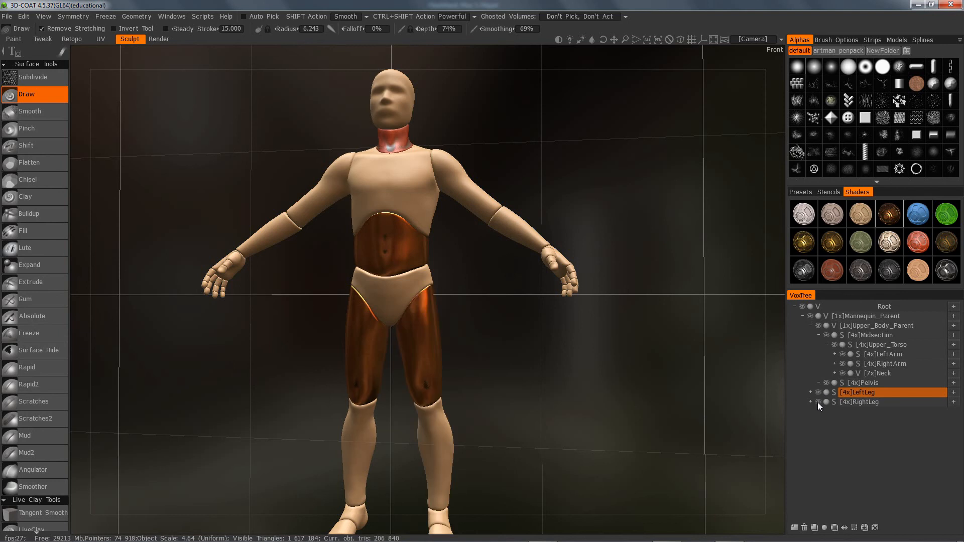
click(817, 401)
click(818, 402)
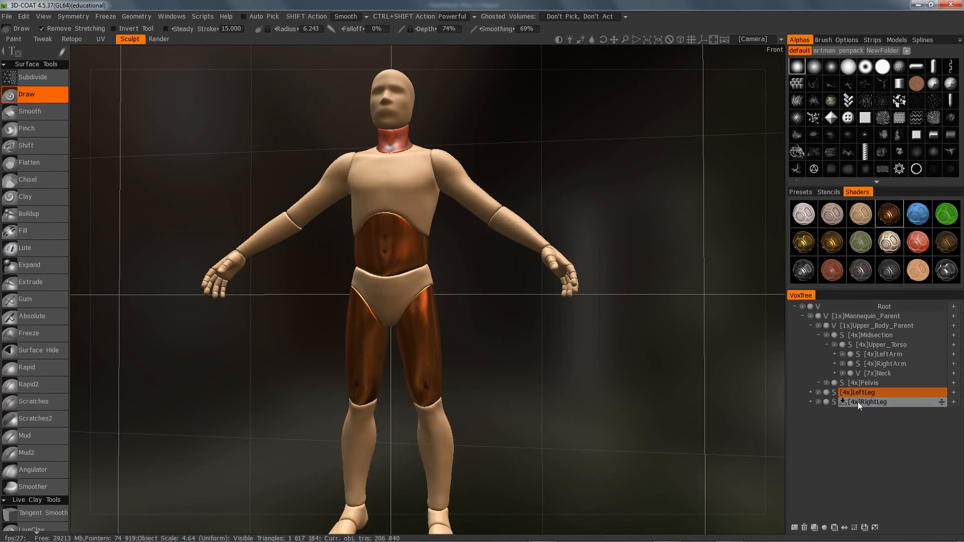
Expand the RightLeg, LeftLeg, Lower_Leg, LeftArm, RightArm and Neck branches in the layer hierarchy.
click(810, 401)
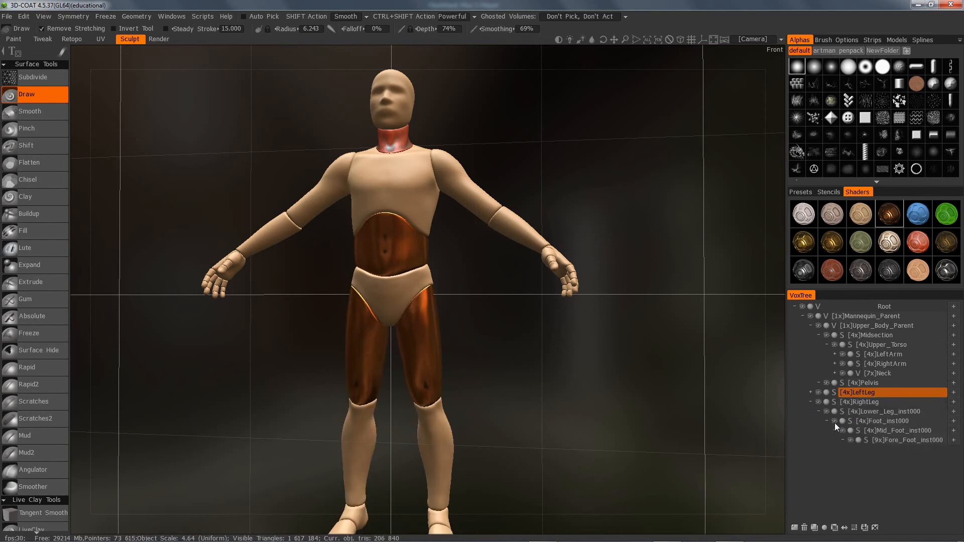
click(809, 392)
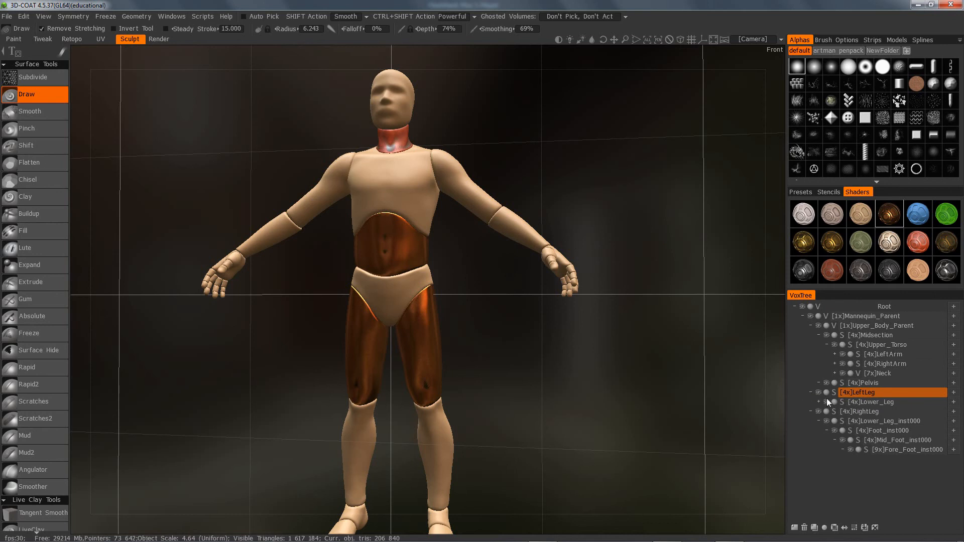
click(819, 402)
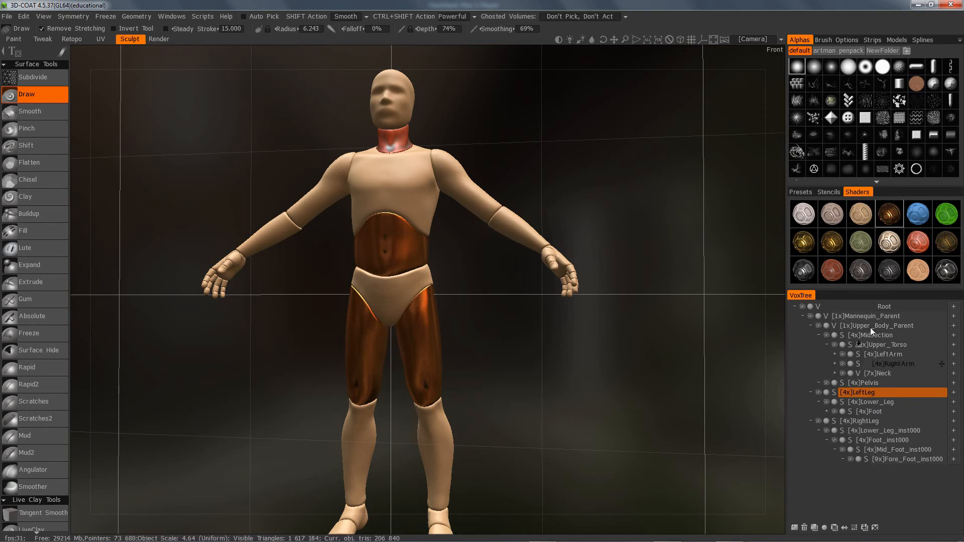
click(834, 353)
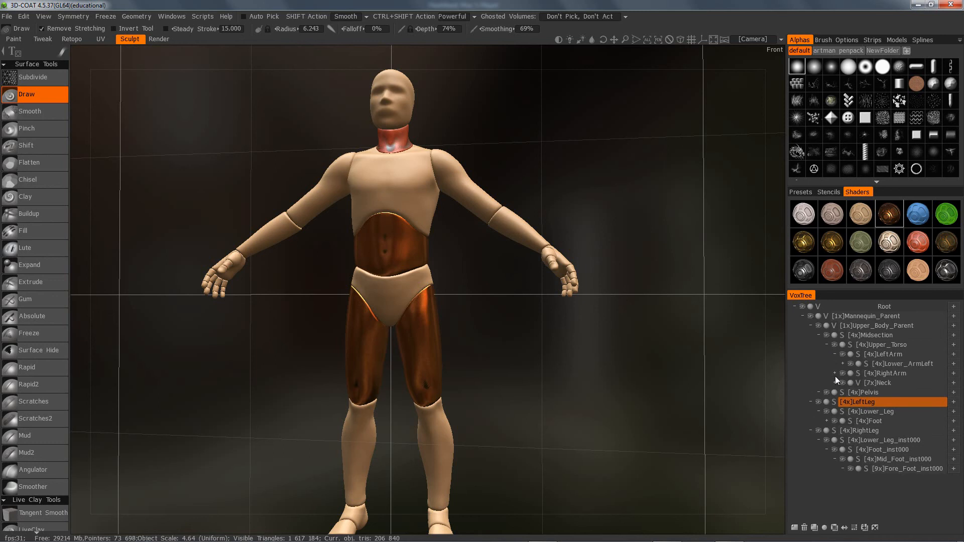
click(835, 374)
click(835, 392)
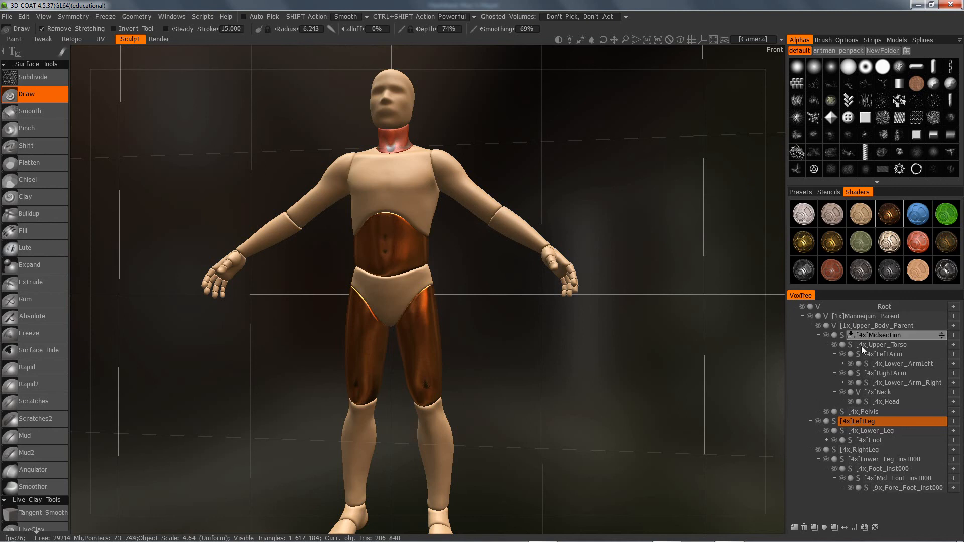
Hide and show the Upper_Torso layer to check which child parts follow it, leaving it visible.
click(834, 345)
click(835, 344)
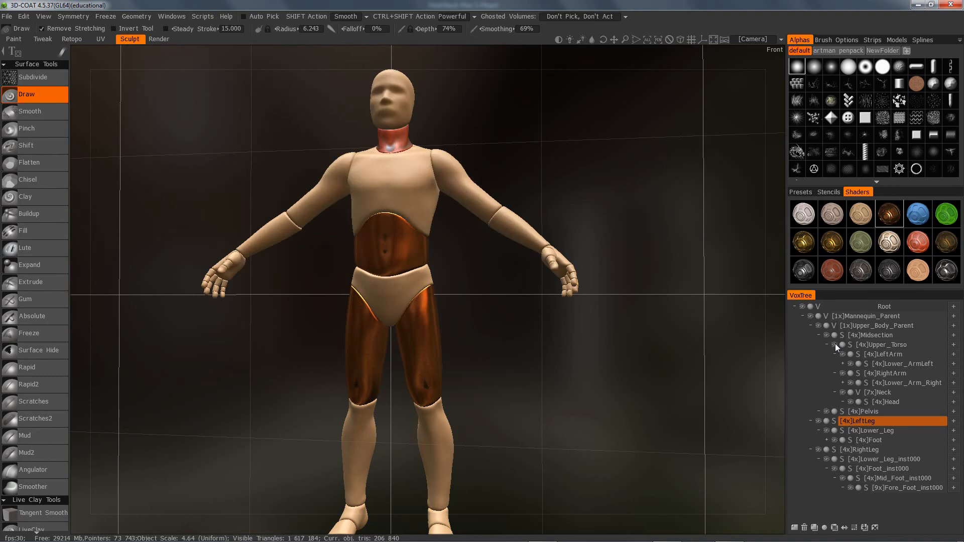
click(835, 345)
click(834, 345)
click(834, 346)
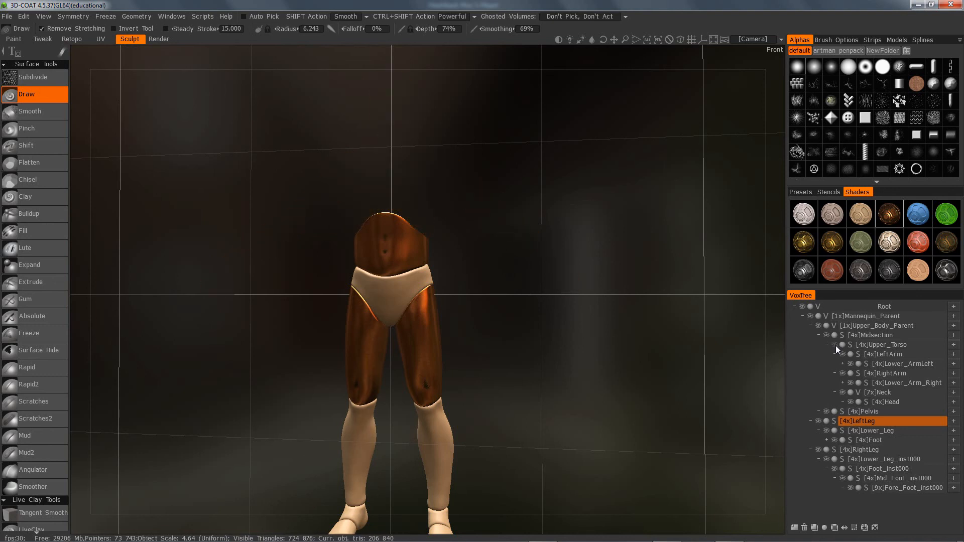
click(835, 345)
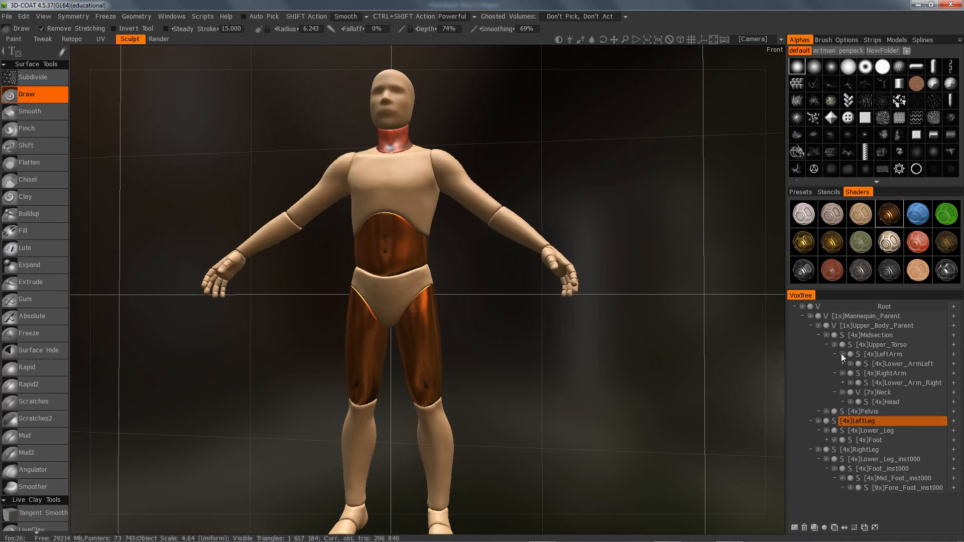
Hide and show the LeftArm layer to check its effect on the lower arm and hand.
click(842, 354)
click(841, 354)
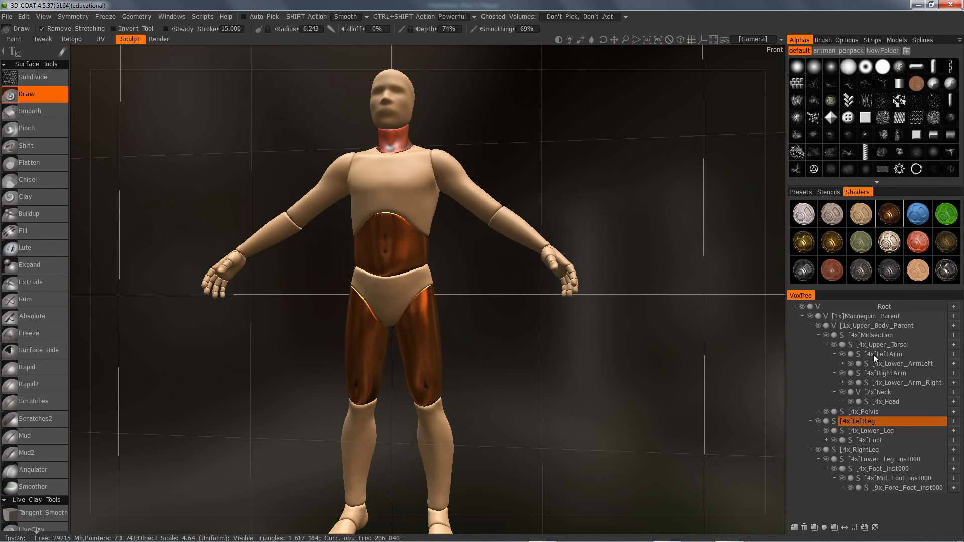
click(842, 354)
click(842, 354)
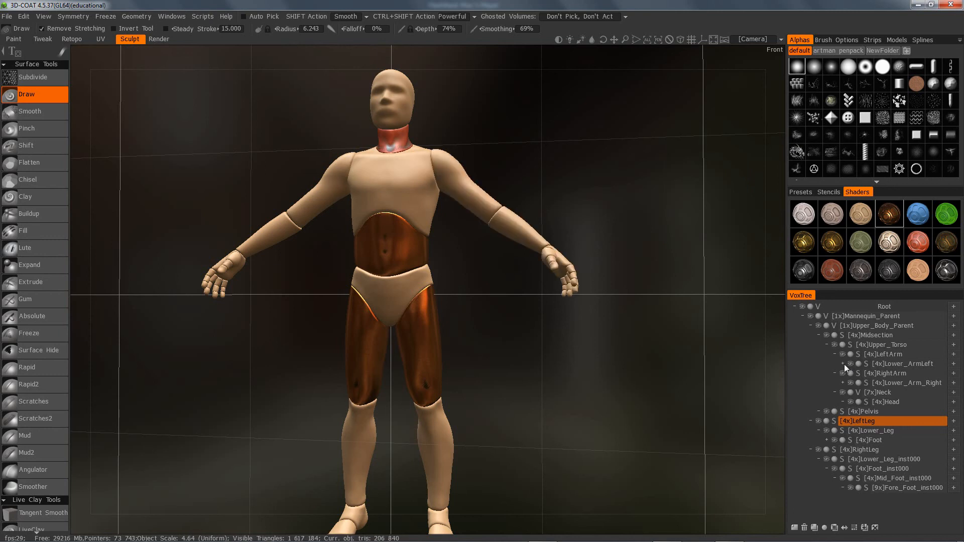
Expand the Lower_ArmLeft branch and toggle the visibility of Lower_ArmLeft and HandLeft, leaving both visible.
click(842, 364)
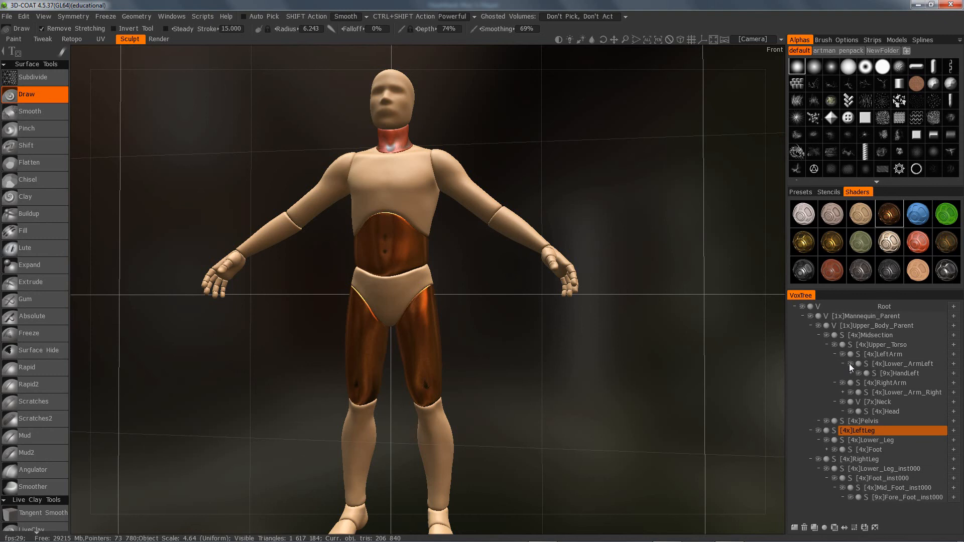
click(849, 364)
click(849, 365)
click(848, 363)
click(859, 374)
click(858, 373)
Hide and show the Upper_Body_Parent group, and make Upper_Torso the active layer.
mouse_move(617, 393)
mouse_down()
mouse_move(577, 420)
mouse_move(559, 400)
mouse_move(679, 389)
mouse_move(622, 405)
mouse_up()
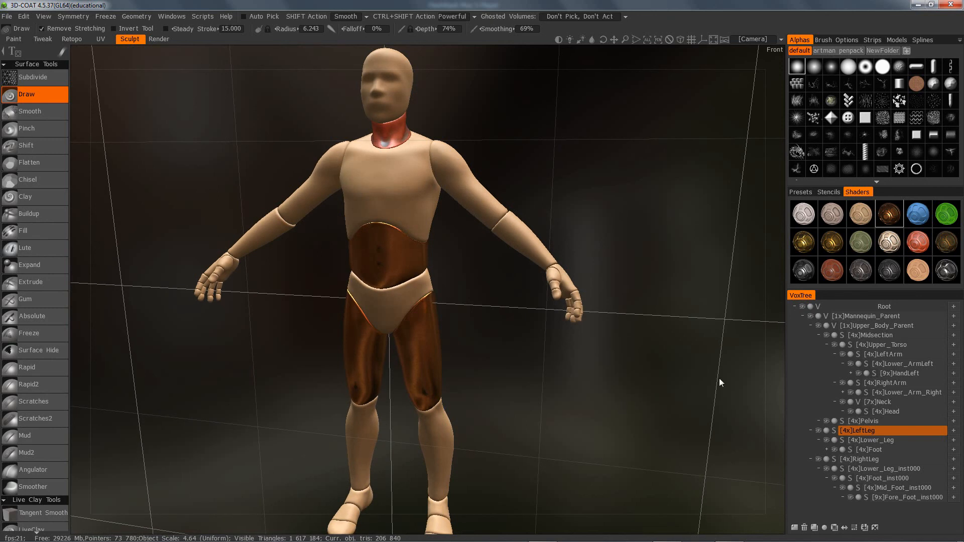
drag(863, 429, 865, 432)
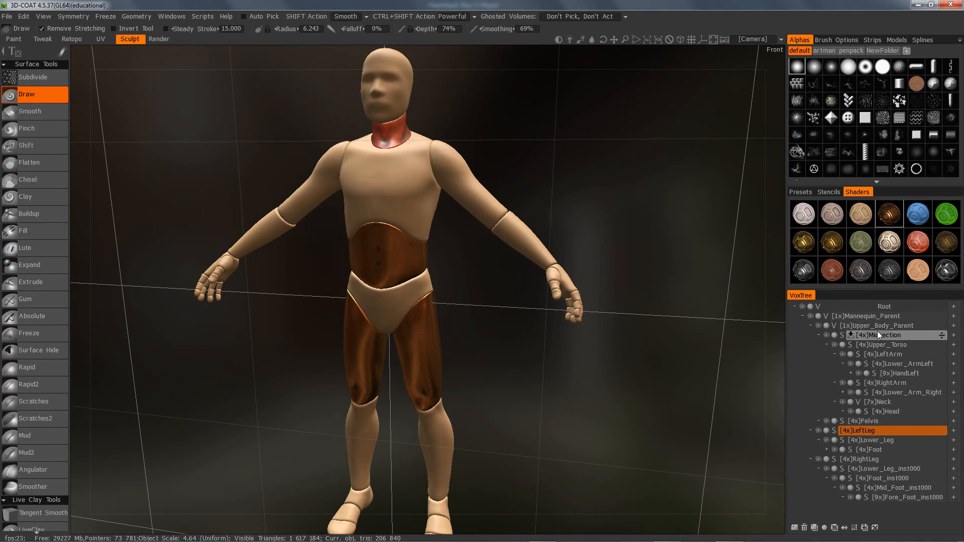
click(818, 325)
click(817, 324)
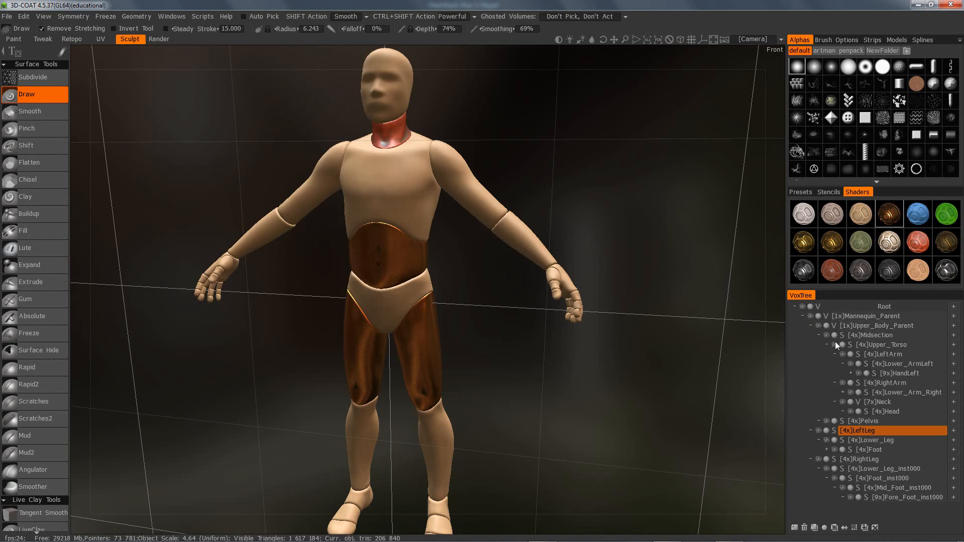
click(887, 336)
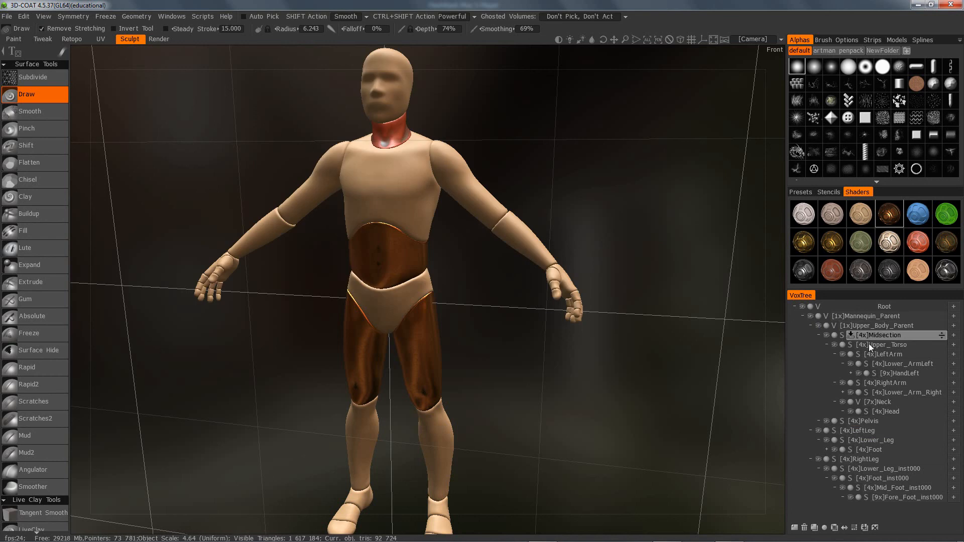
click(893, 347)
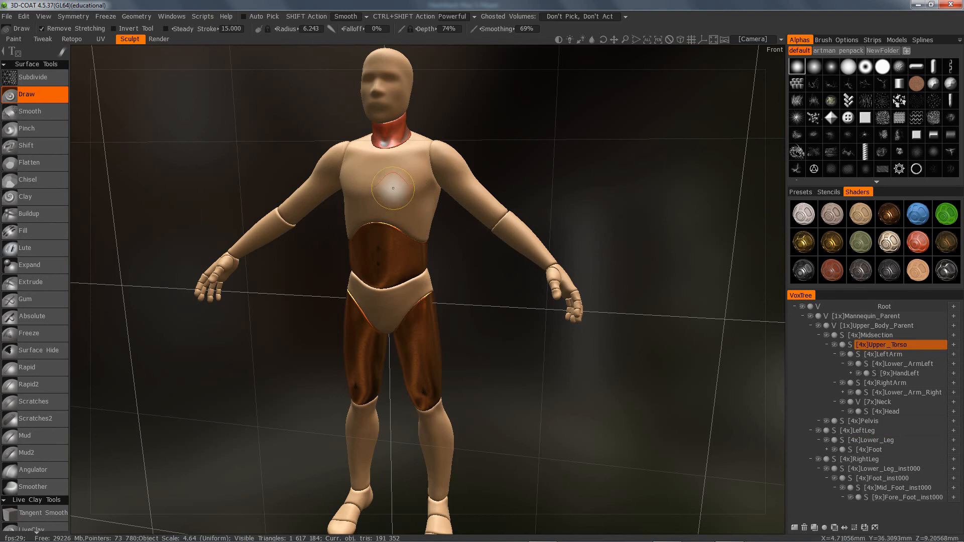
Sculpt raised strokes across the Upper_Torso chest with the Draw tool, and undo them.
mouse_move(391, 185)
mouse_down()
mouse_move(361, 186)
mouse_move(426, 208)
mouse_up()
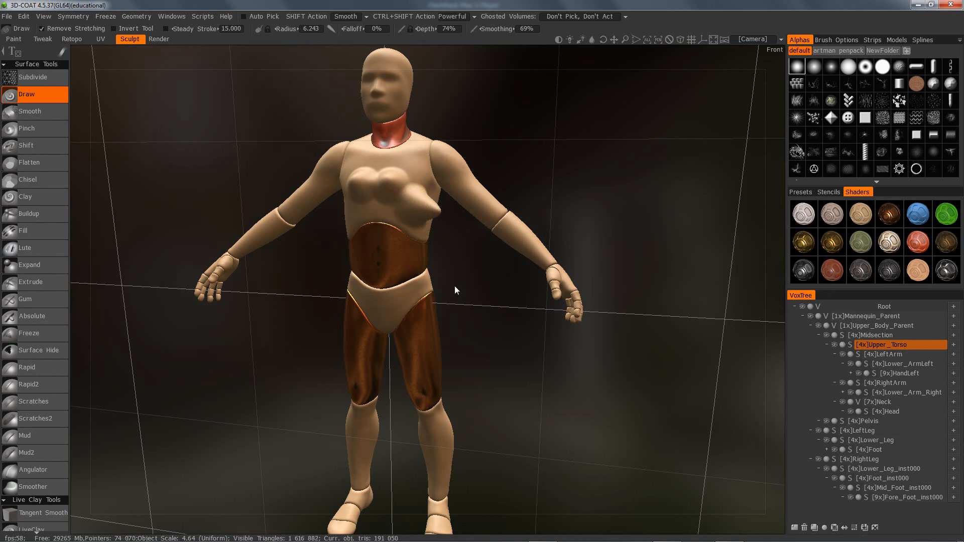
key(ctrl+z)
key(ctrl+z)
key(ctrl+z)
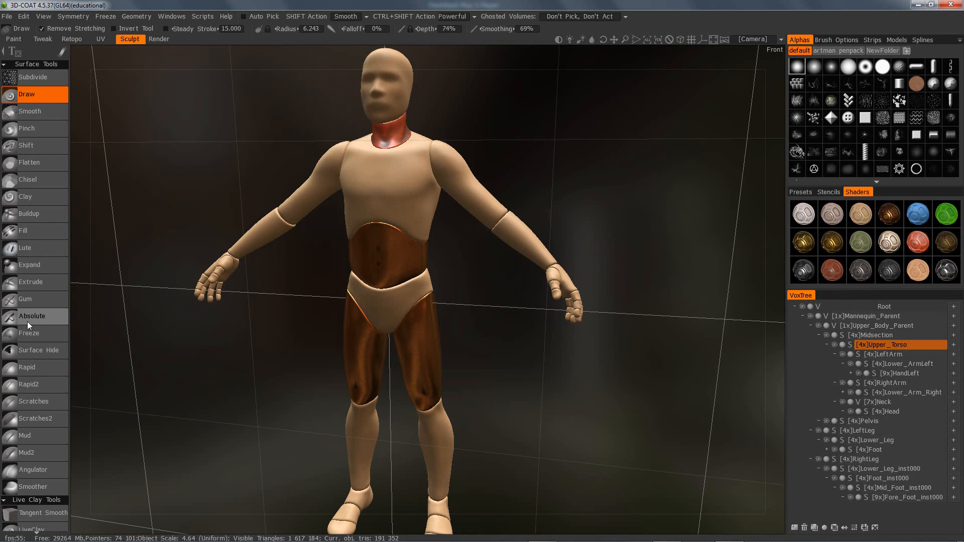
Switch to the Move tool, pull the Upper_Torso surface downward with the large brush, and undo the deformation.
scroll(20, 403, down, 1)
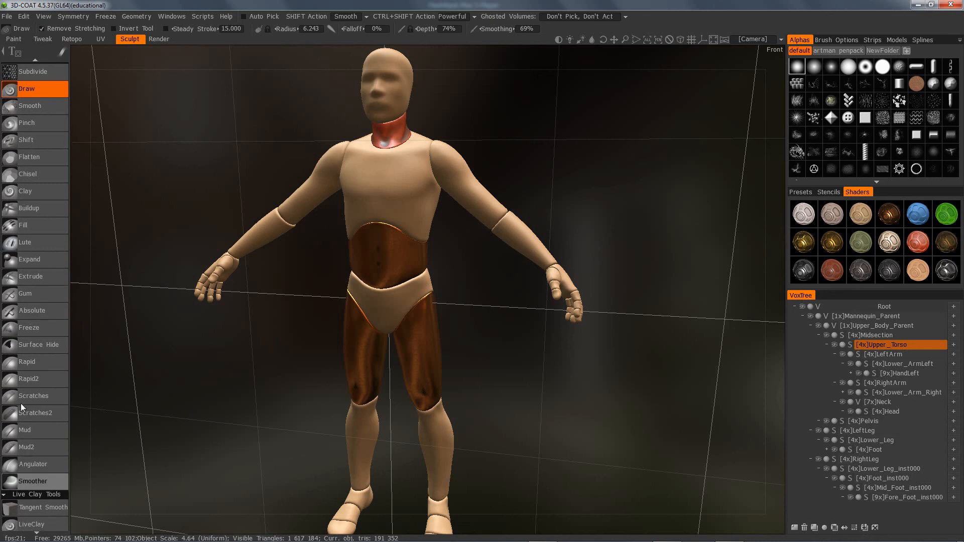
scroll(17, 426, down, 2)
scroll(15, 446, up, 1)
key(space)
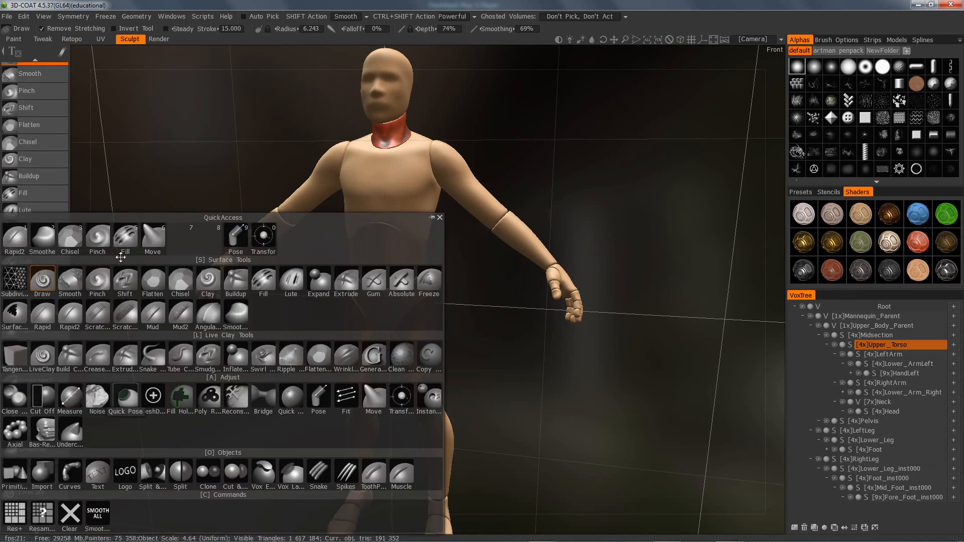
click(152, 238)
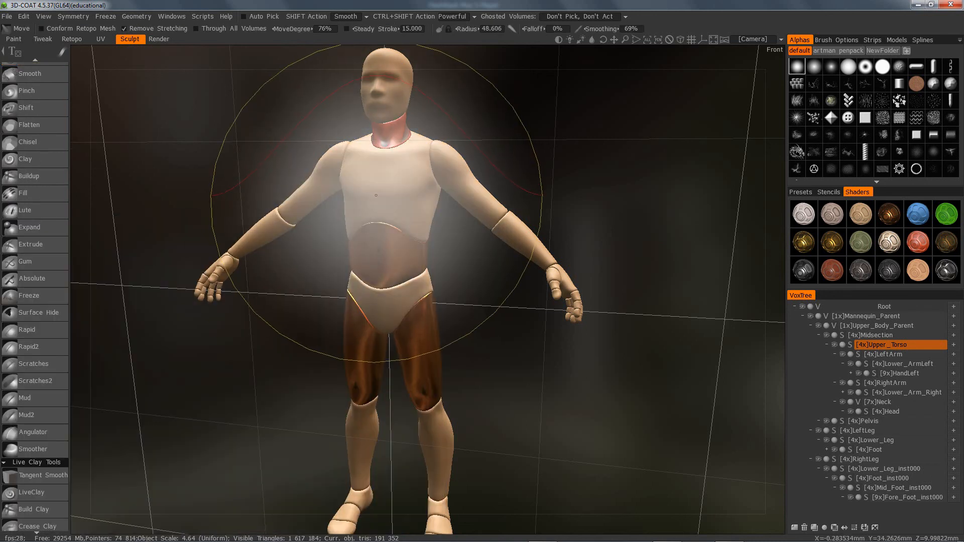
mouse_move(375, 195)
mouse_down()
mouse_move(354, 202)
mouse_move(419, 301)
mouse_move(489, 332)
mouse_move(413, 272)
mouse_move(379, 222)
mouse_up()
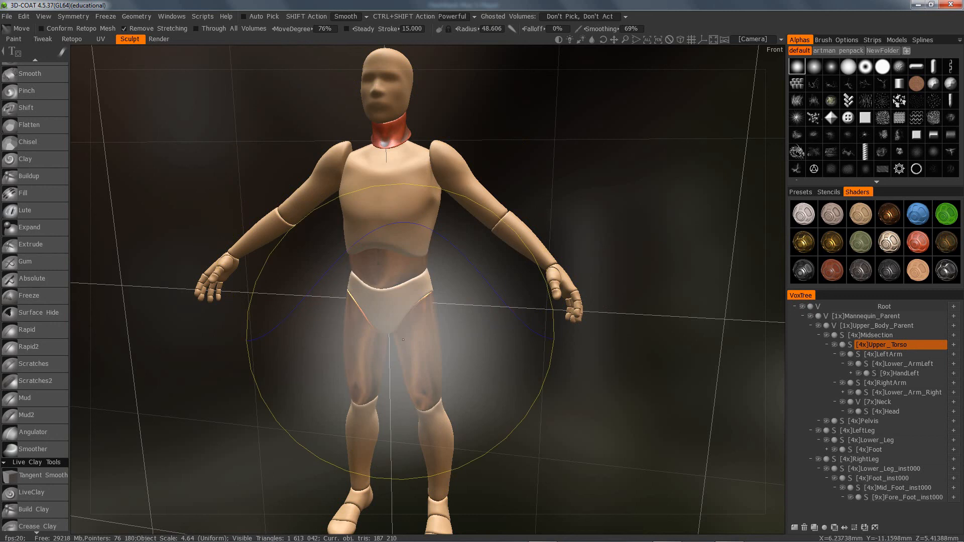
key(ctrl+z)
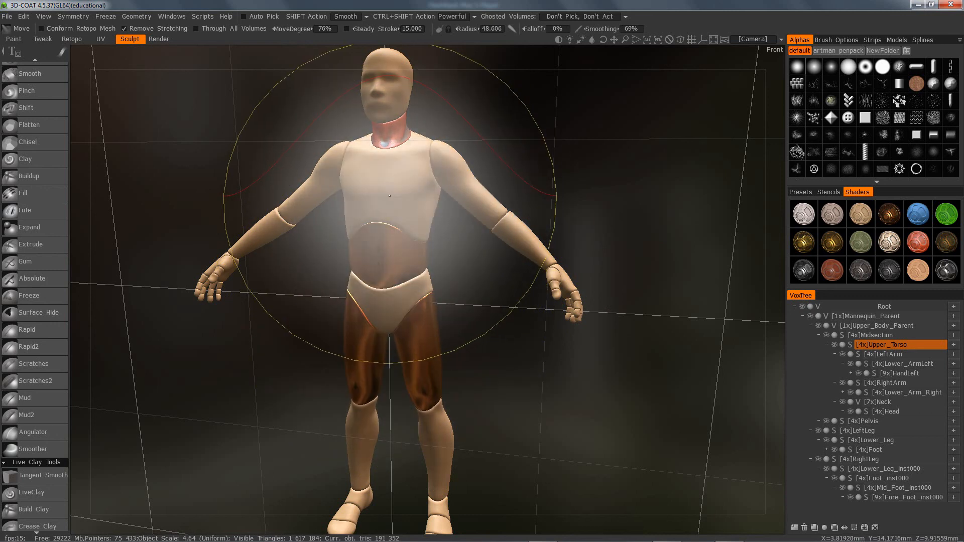
Reduce the Move brush radius to about 12.6, reshape the chest of Upper_Torso slightly, and check it from the side.
mouse_move(390, 197)
right_down()
mouse_move(261, 203)
mouse_move(273, 203)
right_up()
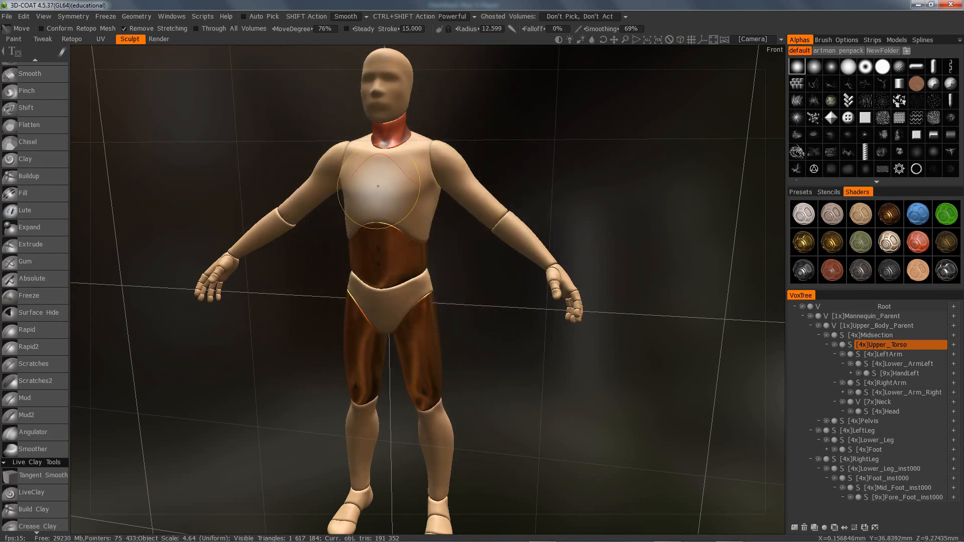
drag(364, 195, 374, 193)
mouse_move(665, 326)
mouse_down()
mouse_move(586, 327)
mouse_move(568, 302)
mouse_move(558, 256)
mouse_up()
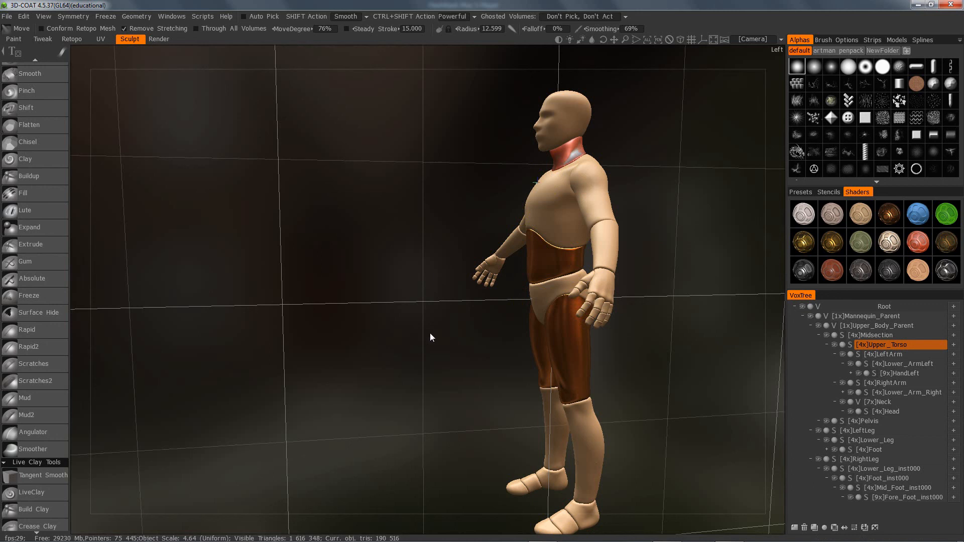
drag(430, 333, 593, 335)
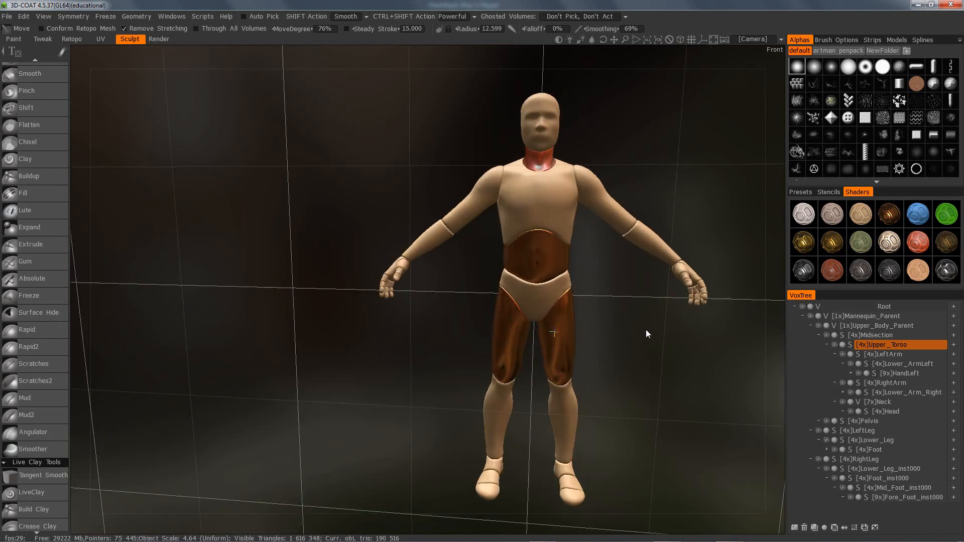
middle_drag(620, 336, 451, 369)
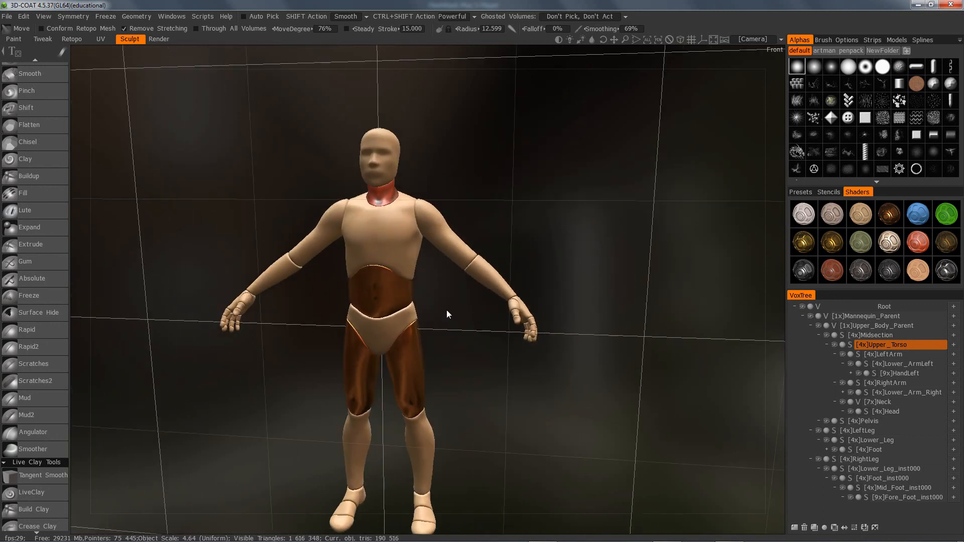
scroll(464, 310, up, 5)
scroll(462, 317, down, 1)
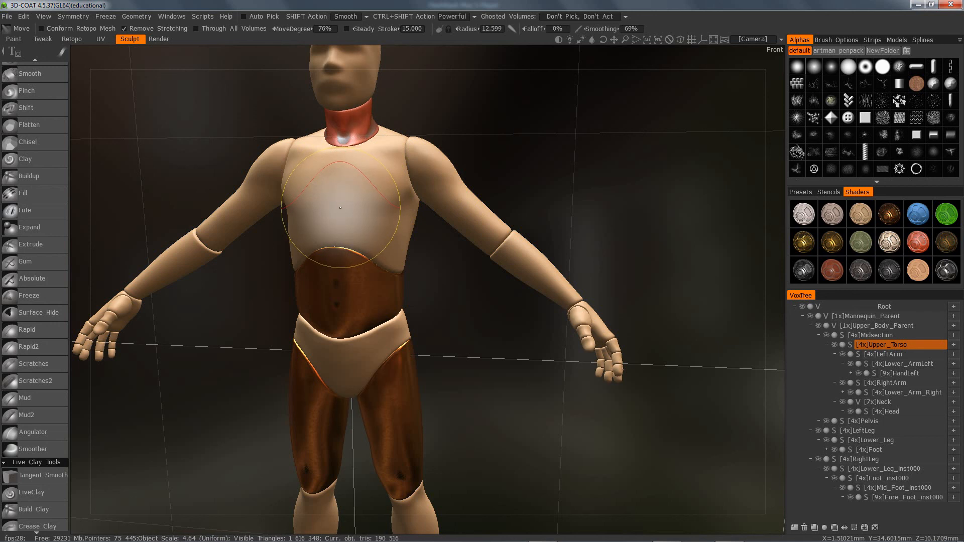
scroll(551, 165, down, 3)
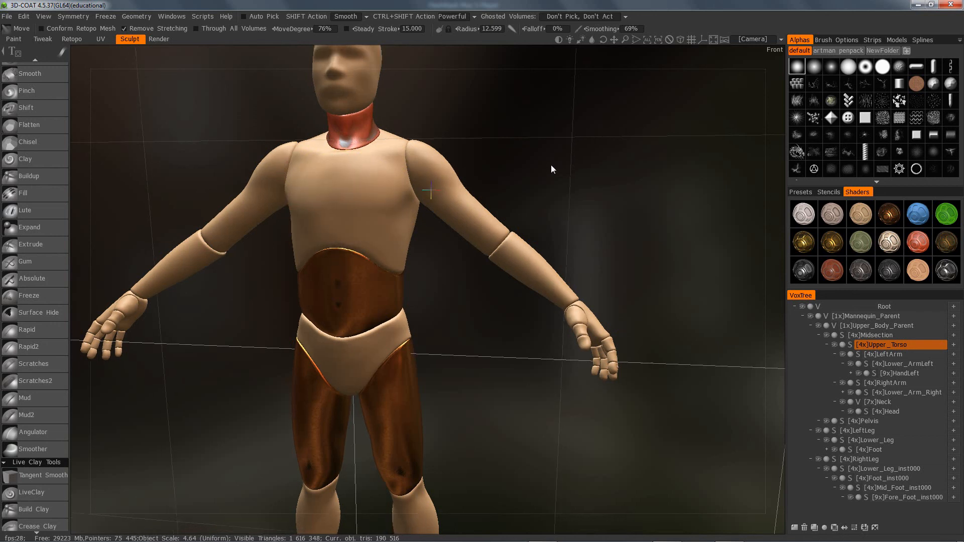
scroll(551, 165, up, 1)
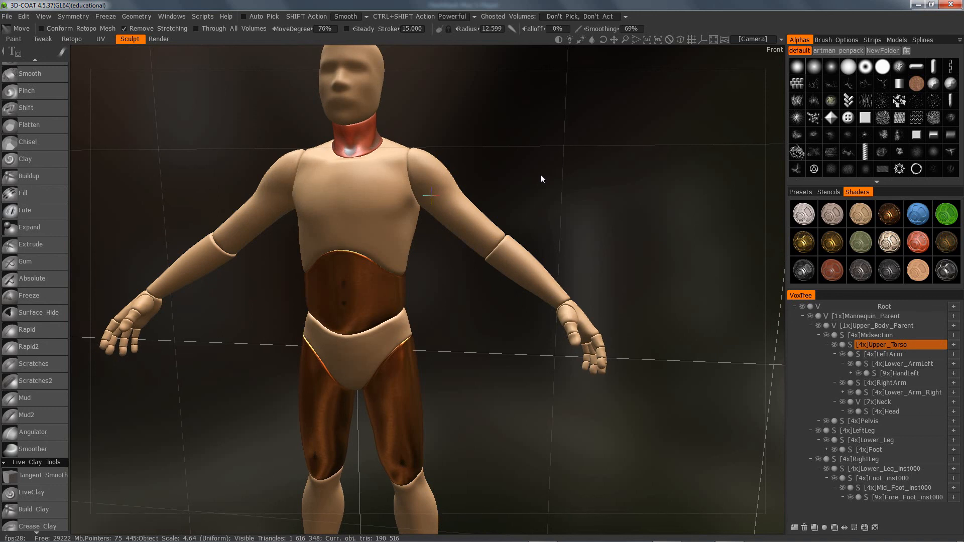
Reduce the Move brush radius to about 3.85 over the Upper_Torso chest.
scroll(545, 175, down, 2)
scroll(544, 175, up, 1)
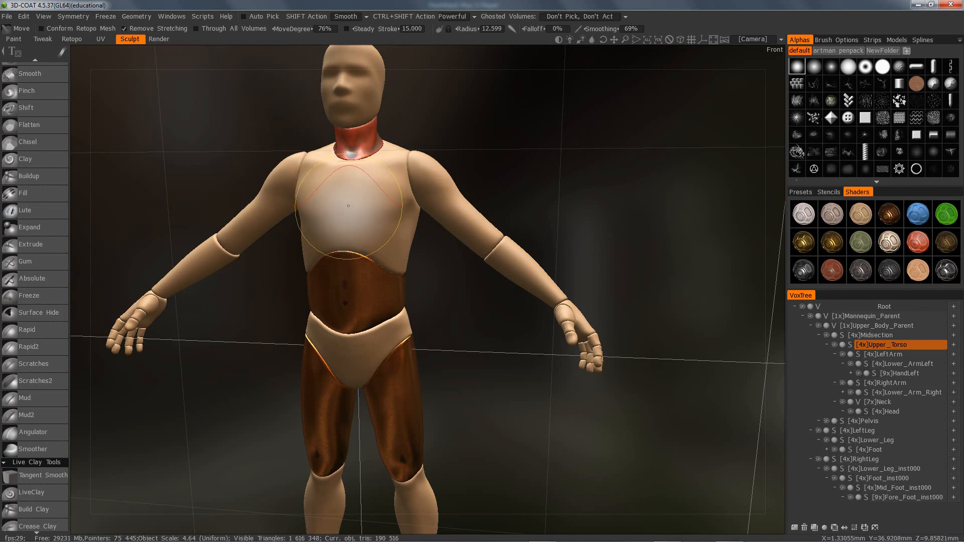
mouse_move(348, 207)
right_down()
mouse_move(318, 206)
mouse_move(390, 206)
mouse_move(313, 205)
right_up()
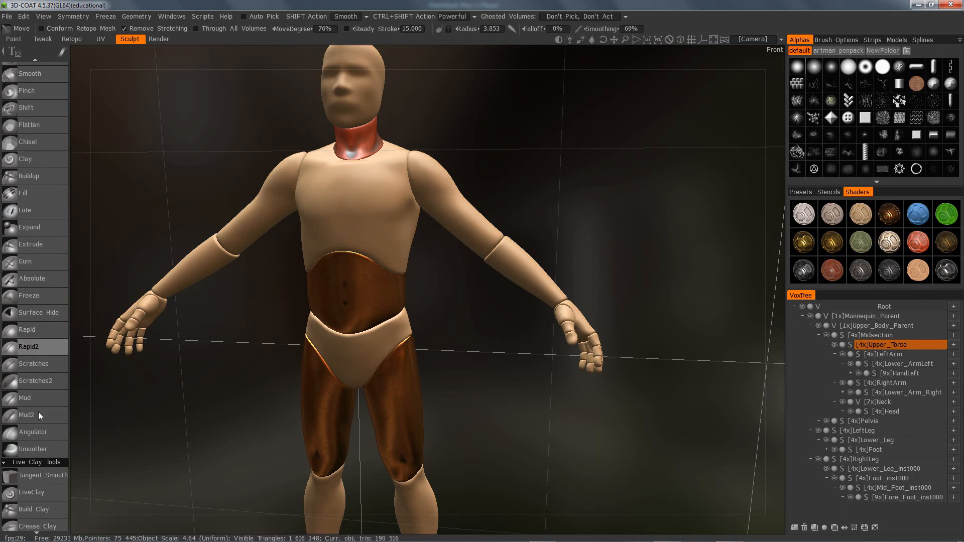
Switch to the Rapid2 tool and adjust its brush to a radius of about 2.5 and a depth of 80%.
click(39, 345)
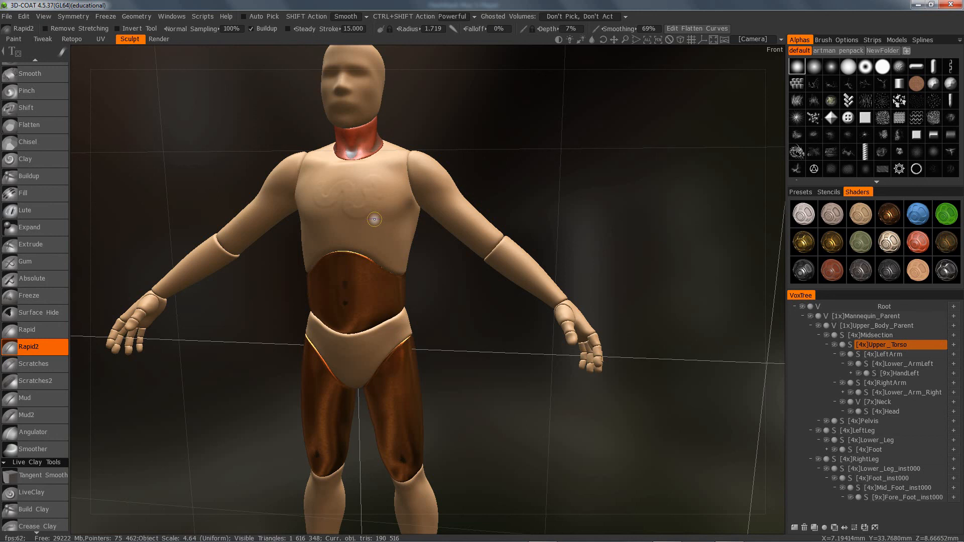
right_drag(359, 203, 360, 203)
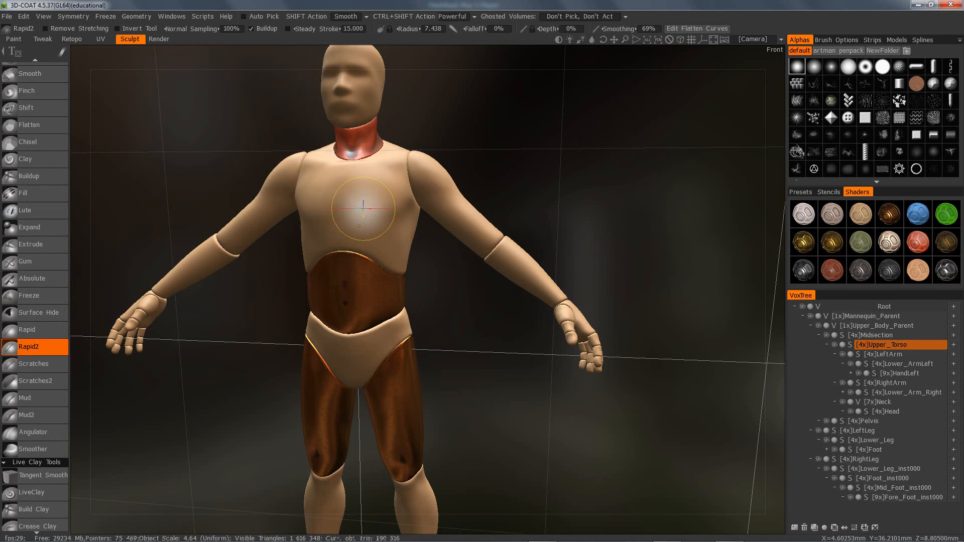
right_drag(365, 200, 364, 196)
right_drag(365, 180, 365, 181)
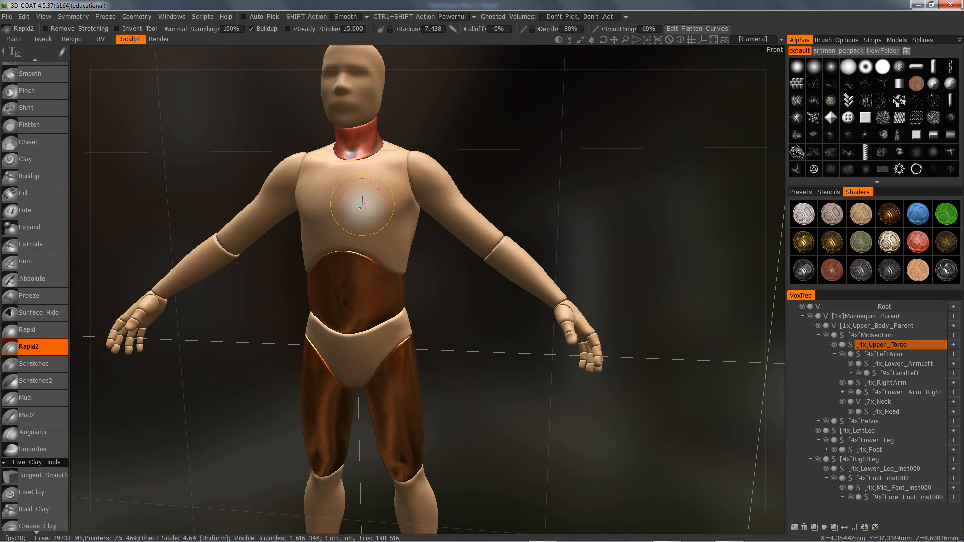
mouse_move(358, 205)
right_down()
mouse_move(373, 196)
mouse_move(360, 203)
right_up()
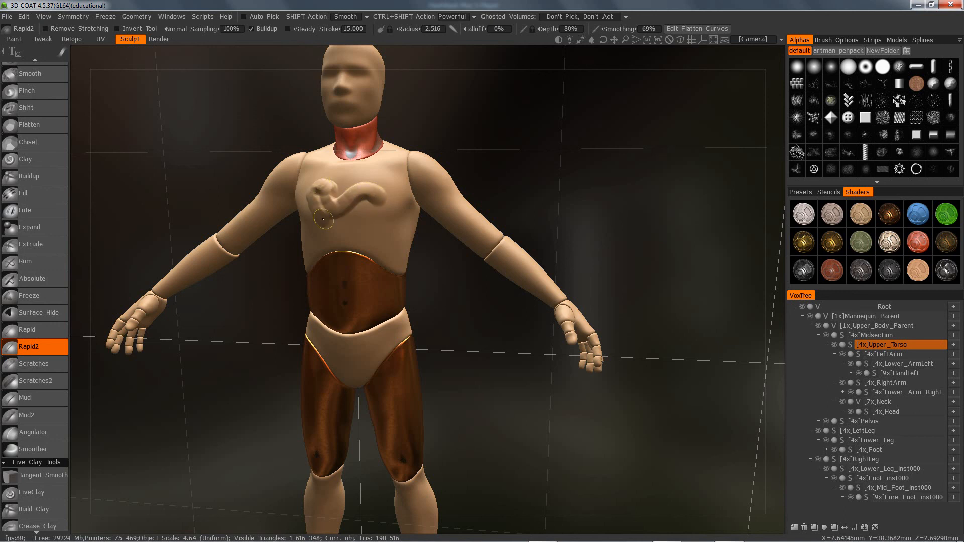
Sculpt winding raised strokes on the Upper_Torso chest with Rapid2, try another with the second default alpha, and undo them all.
mouse_move(323, 219)
mouse_down()
mouse_move(385, 237)
mouse_move(397, 211)
mouse_up()
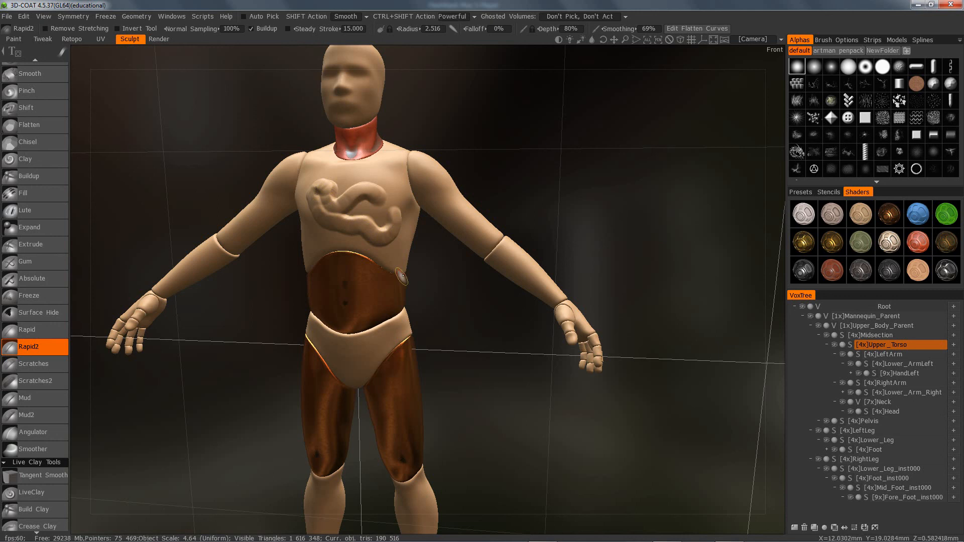
key(ctrl+z)
key(ctrl+z)
key(ctrl+z)
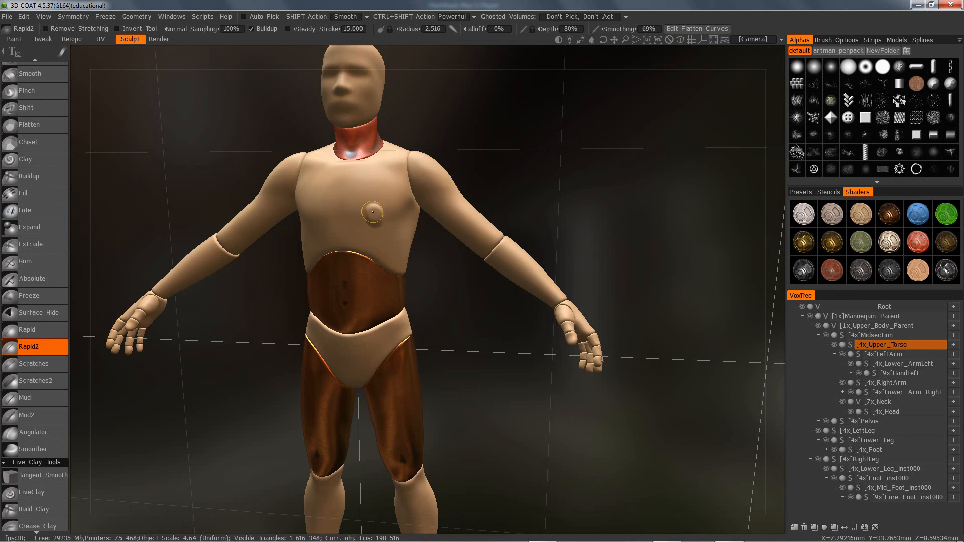
mouse_move(357, 202)
mouse_down()
mouse_move(334, 229)
mouse_move(381, 191)
mouse_up()
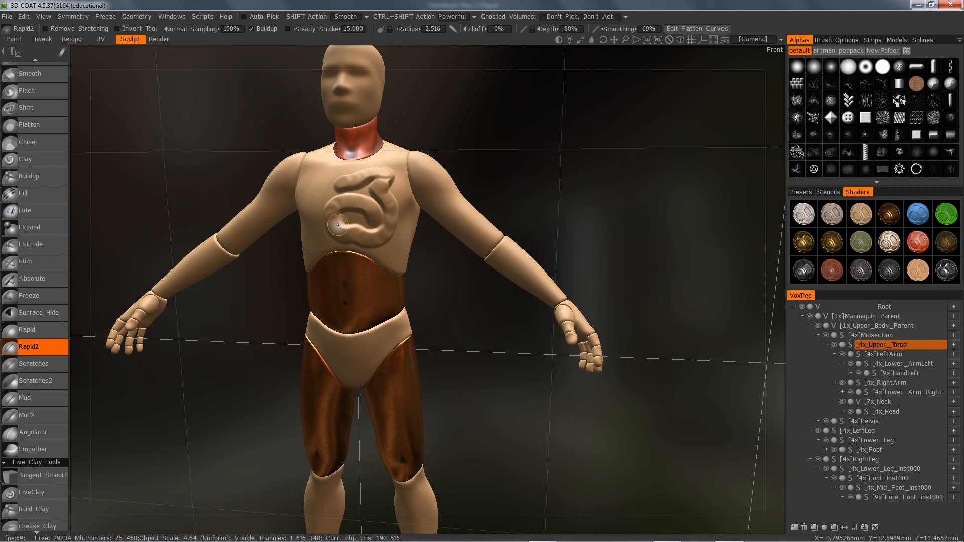
key(ctrl+z)
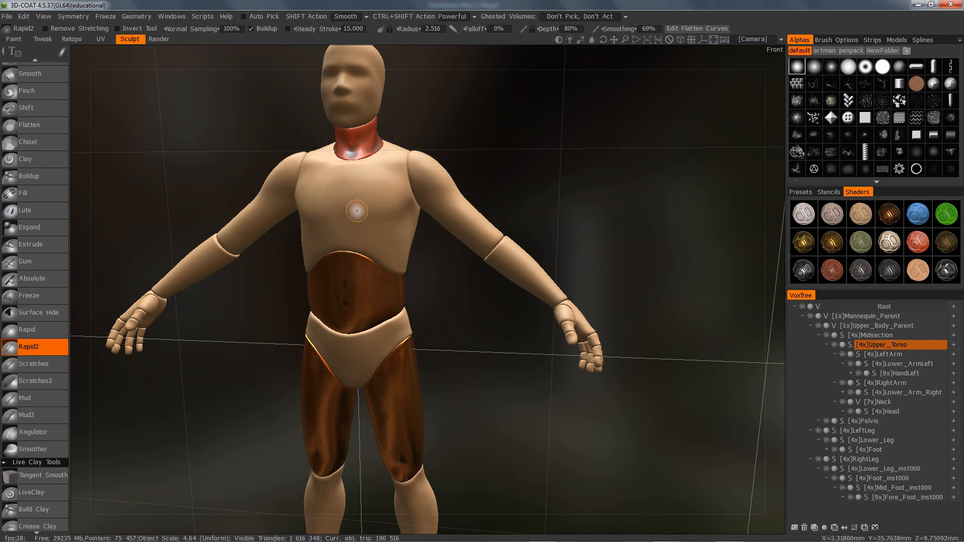
Enlarge the Rapid2 radius to about 4.5, sculpt an arched stroke on the chest at 80% depth, and undo it.
mouse_move(357, 211)
right_down()
mouse_move(368, 218)
mouse_move(365, 211)
right_up()
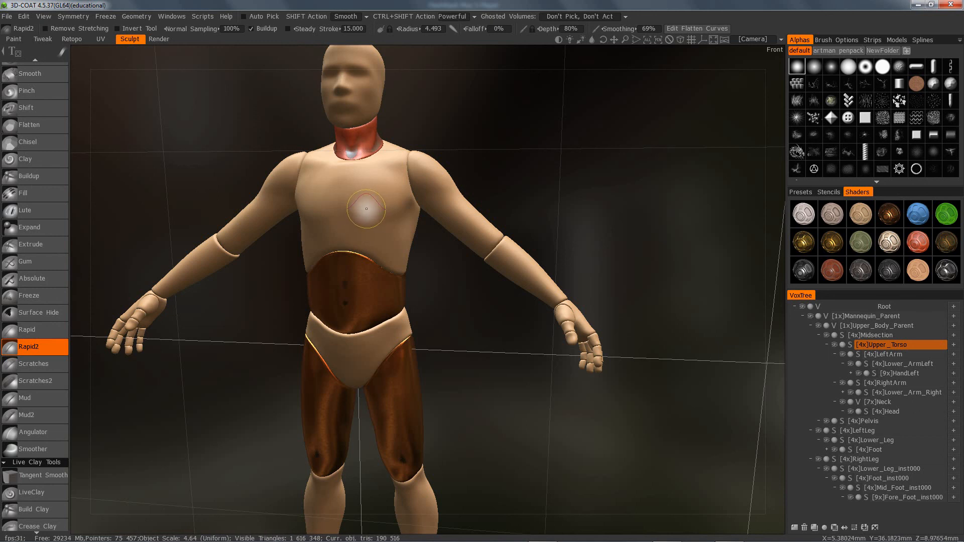
mouse_move(388, 219)
mouse_down()
mouse_move(362, 189)
mouse_move(326, 221)
mouse_move(336, 237)
mouse_move(358, 221)
mouse_up()
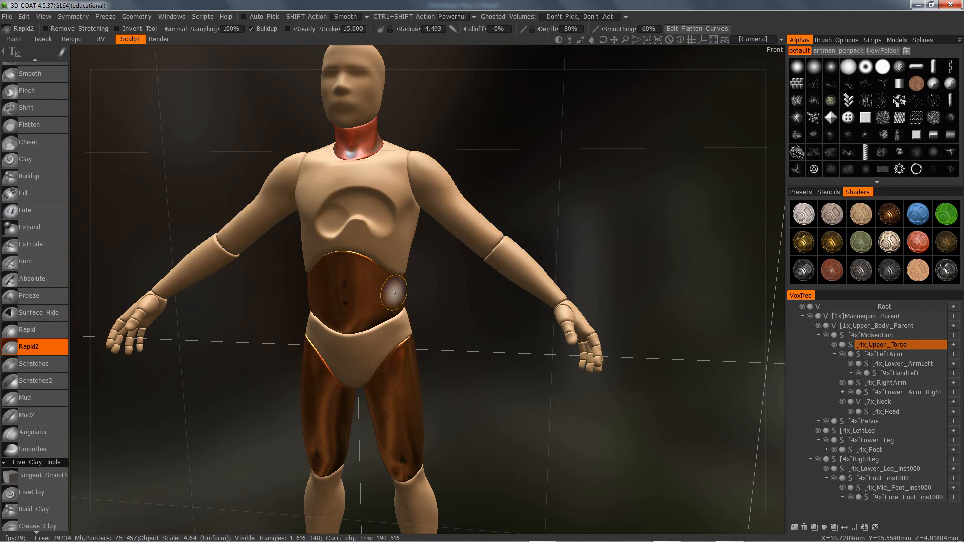
key(ctrl+z)
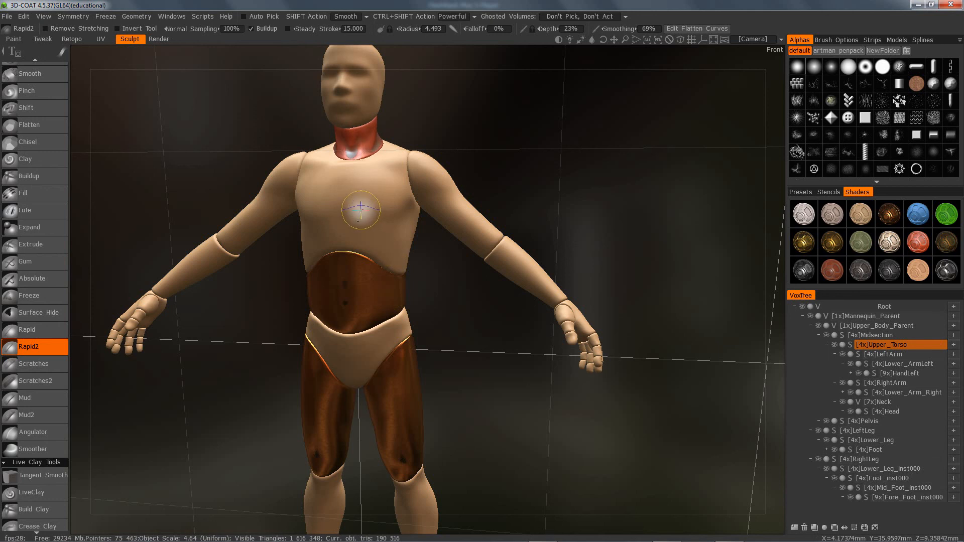
Lower the Rapid2 depth to 20%, build up broad soft strokes across the Upper_Torso chest, and undo them.
mouse_move(376, 214)
mouse_down()
mouse_move(396, 211)
mouse_move(323, 207)
mouse_up()
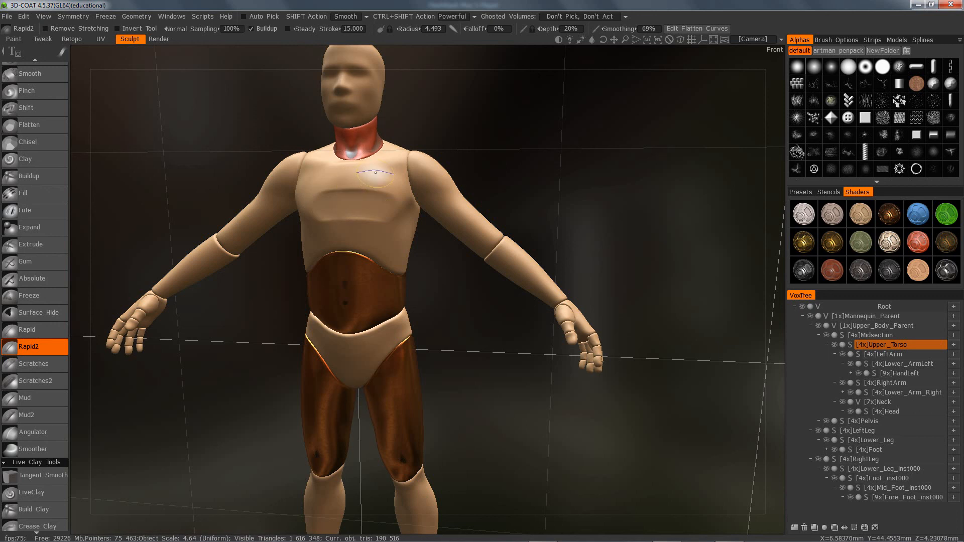
drag(365, 183, 379, 173)
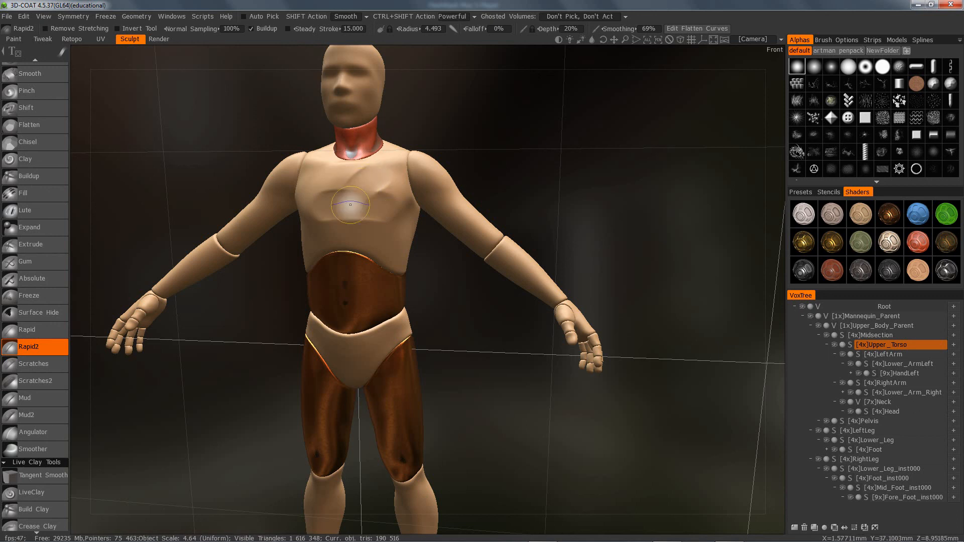
drag(389, 288, 377, 285)
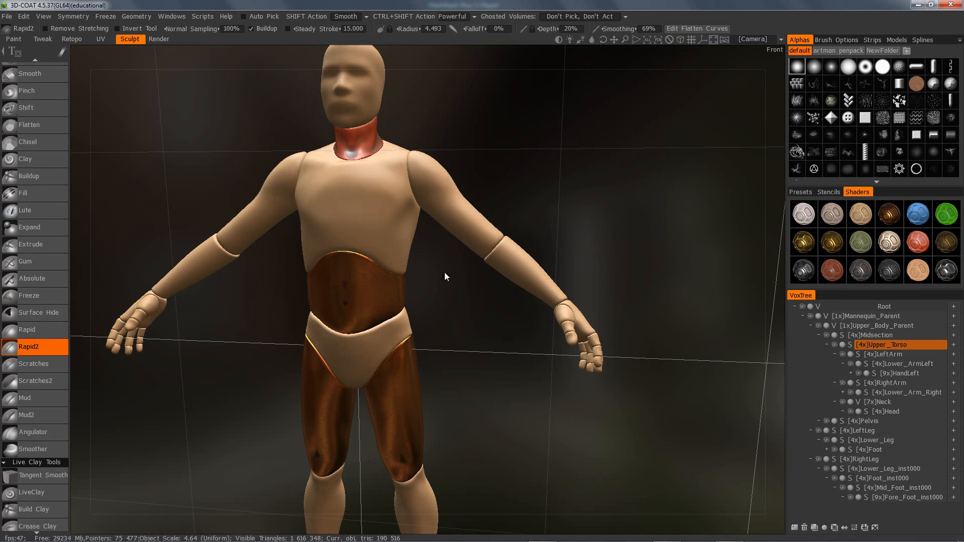
Build up subtle forms over the mannequin's right pectoral and lower ribs on Upper_Torso with the Rapid2 brush.
drag(473, 307, 471, 282)
mouse_move(328, 203)
mouse_down()
mouse_move(344, 204)
mouse_move(321, 189)
mouse_move(356, 208)
mouse_move(334, 184)
mouse_up()
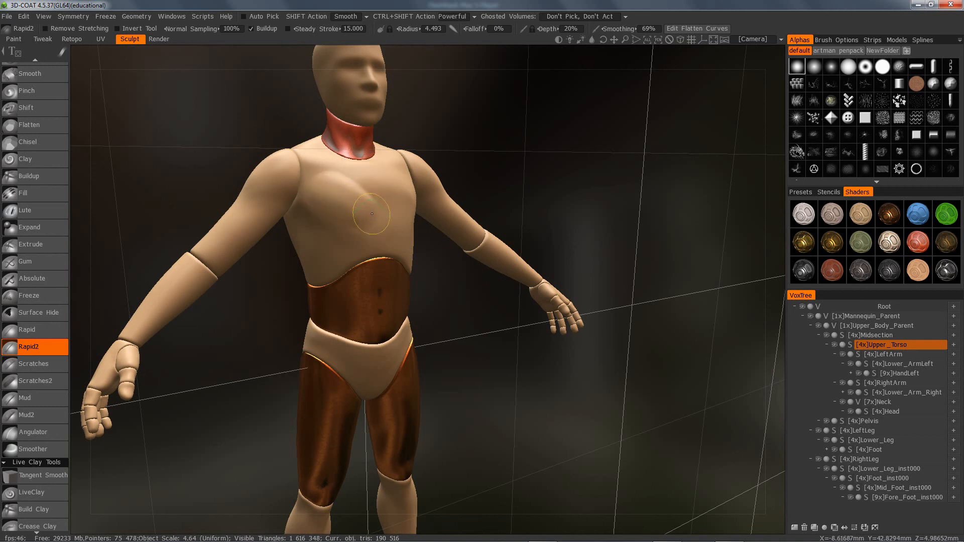
mouse_move(349, 189)
mouse_down()
mouse_move(384, 211)
mouse_move(374, 248)
mouse_move(338, 258)
mouse_move(369, 239)
mouse_move(335, 254)
mouse_move(372, 233)
mouse_move(364, 241)
mouse_up()
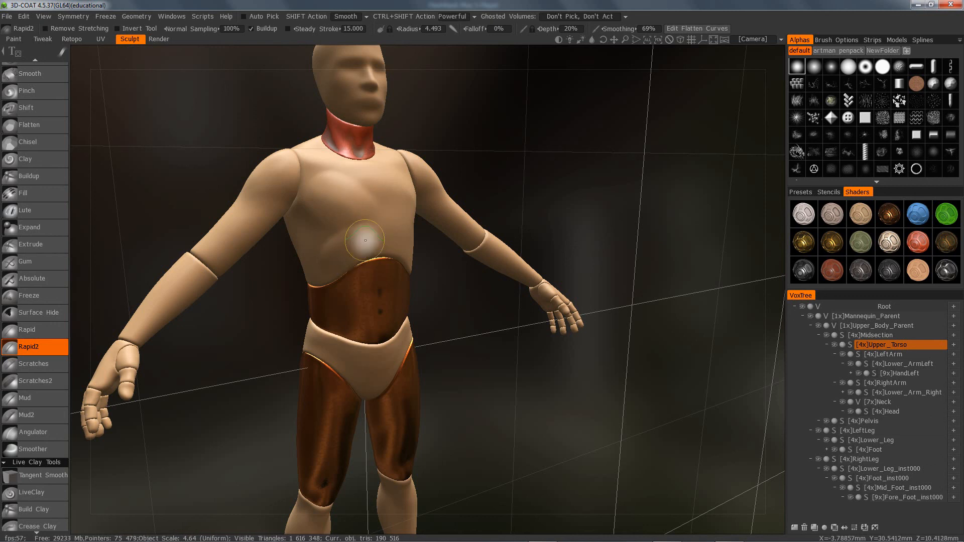
Orbit to view the sculpted torso from its other side and switch the viewport to orthographic projection.
mouse_move(486, 344)
mouse_down()
mouse_move(547, 327)
mouse_move(475, 342)
mouse_move(458, 330)
mouse_move(391, 341)
mouse_up()
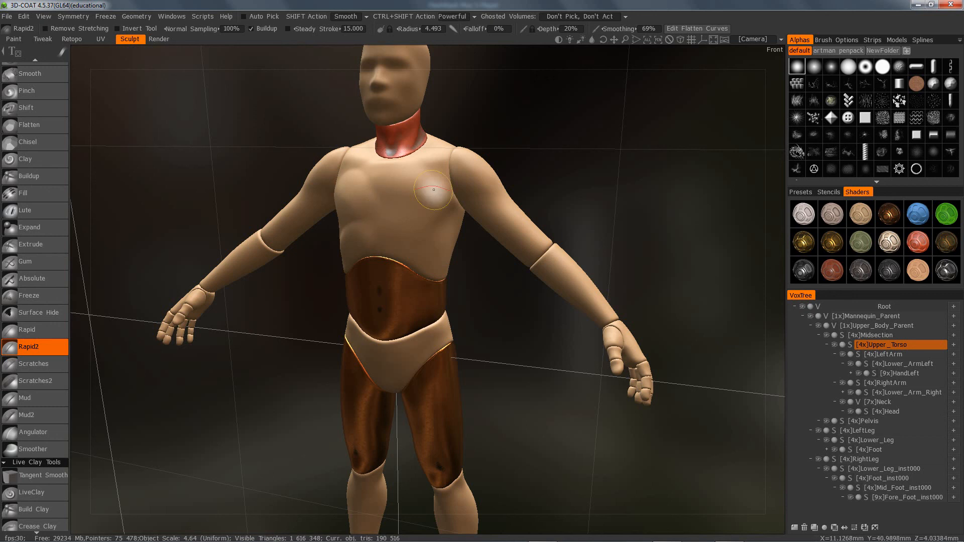
click(680, 39)
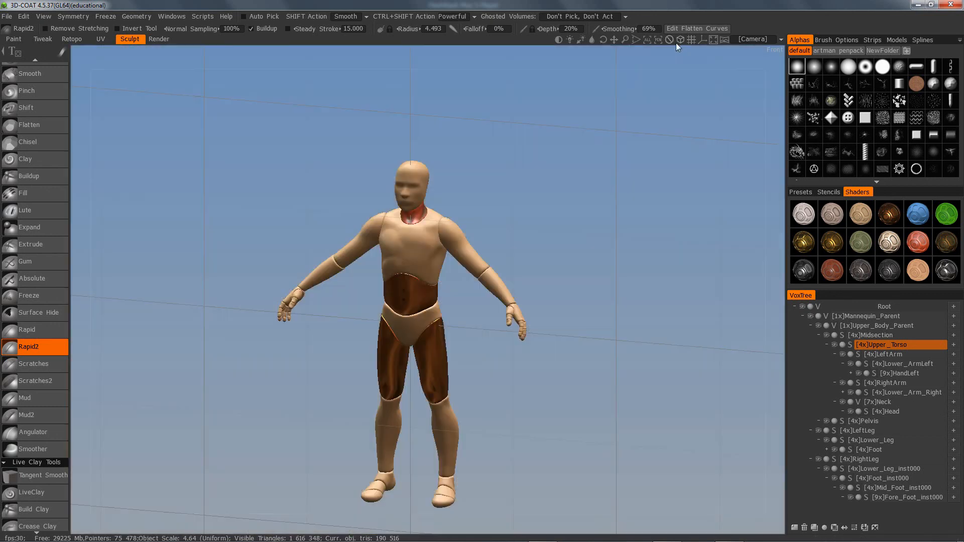